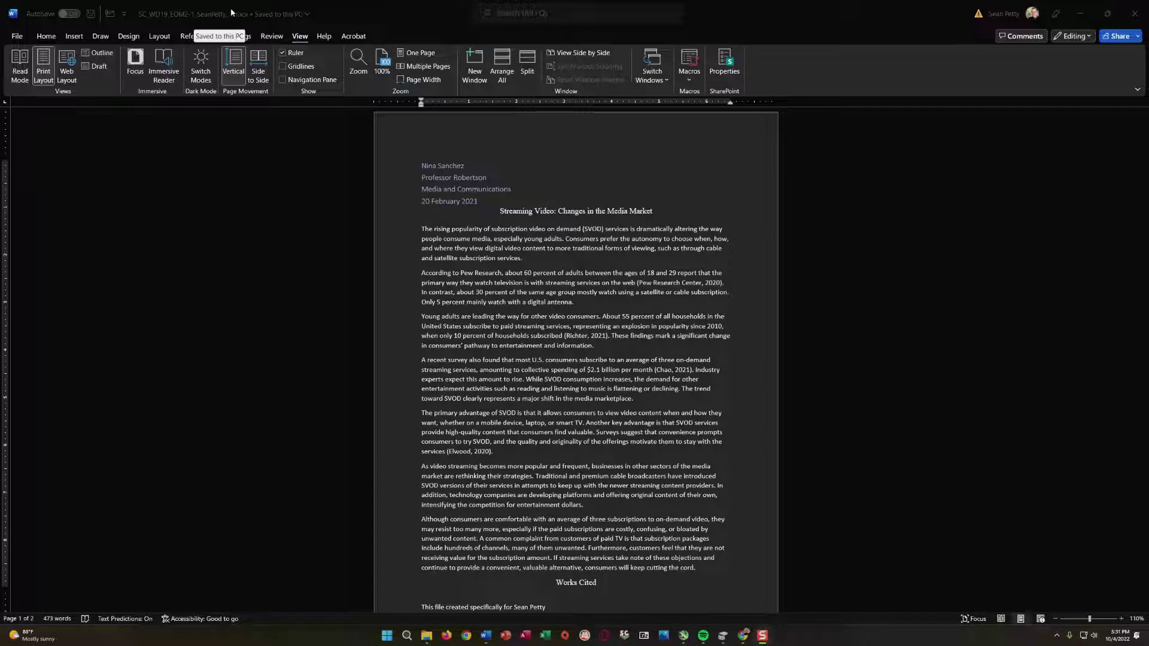
# Save a copy of the document in Downloads under the same file name, but ending in 2
pyautogui.click(16, 36)
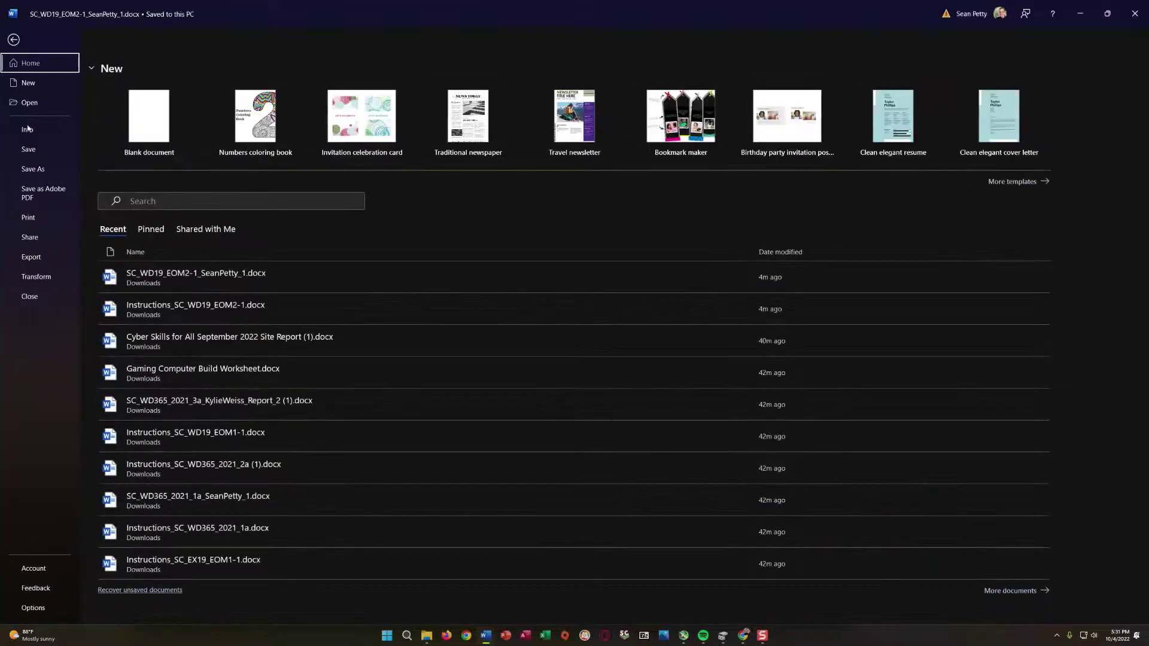
pyautogui.click(32, 171)
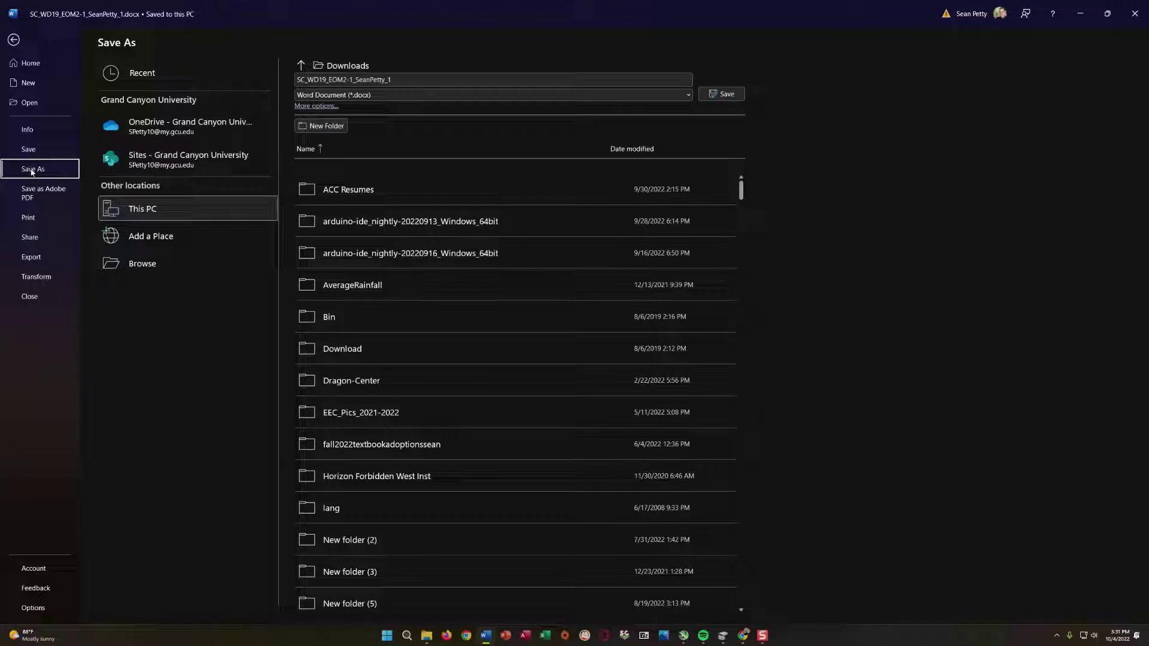
pyautogui.click(398, 79)
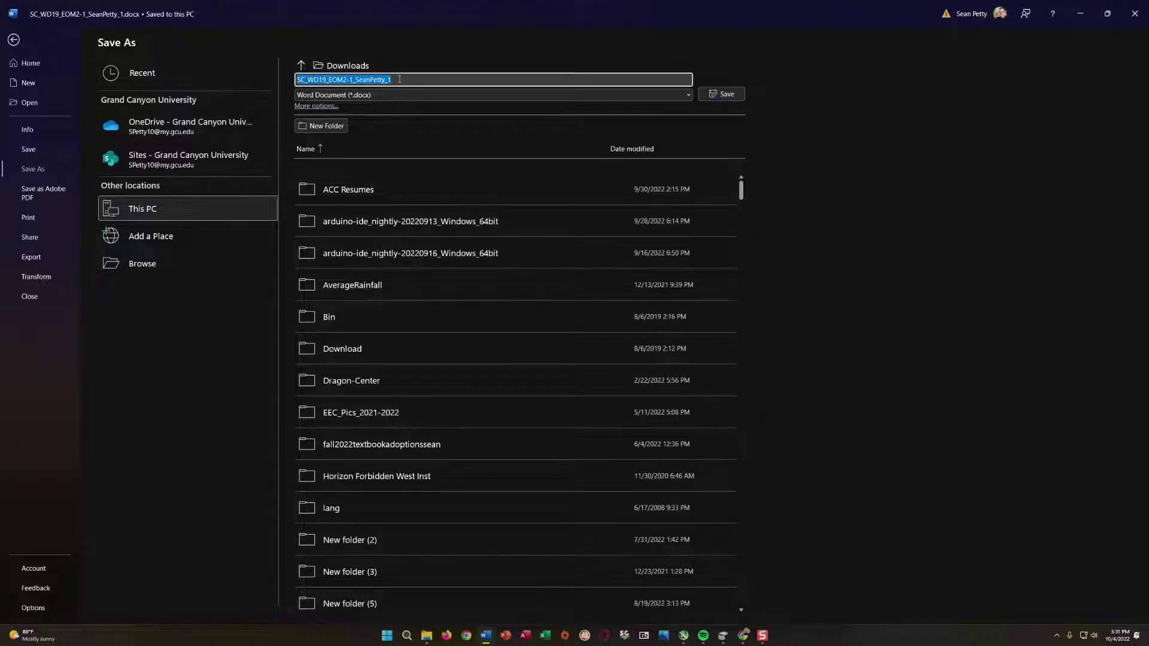
pyautogui.click(397, 79)
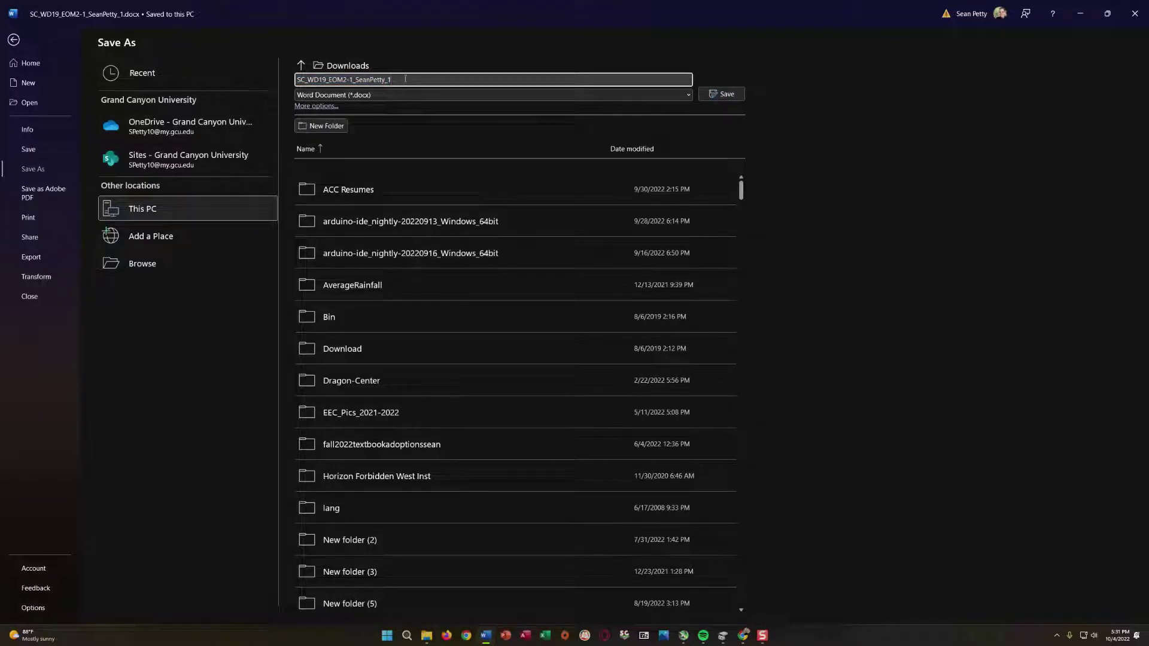
pyautogui.press('BackSpace')
pyautogui.write('2')
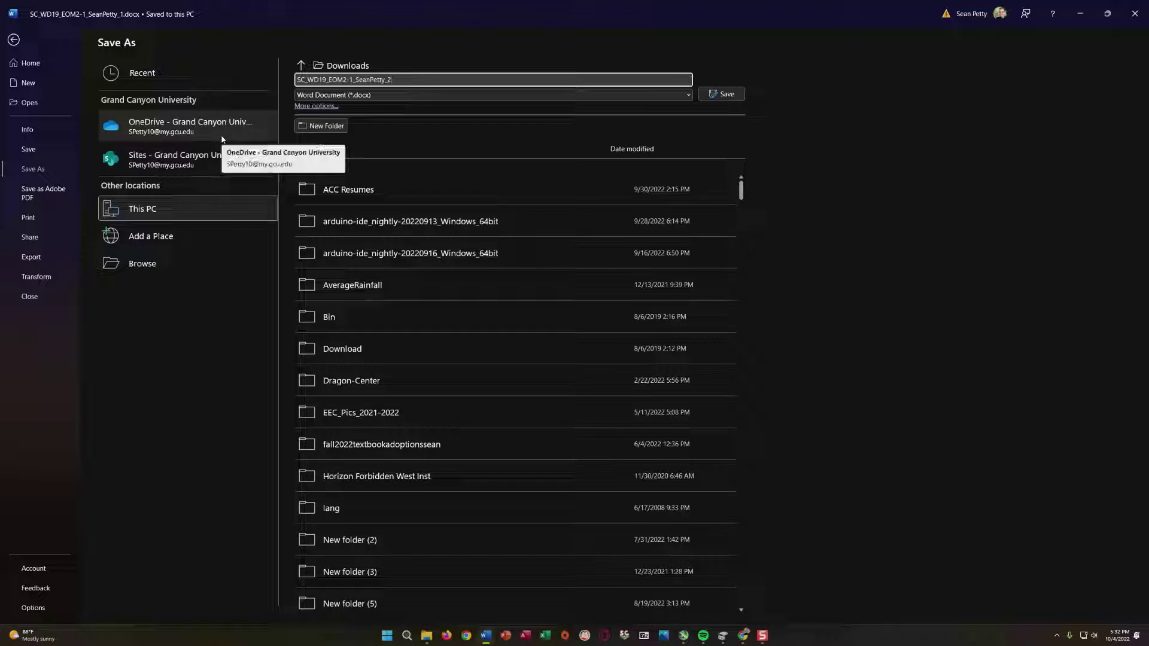
pyautogui.click(724, 94)
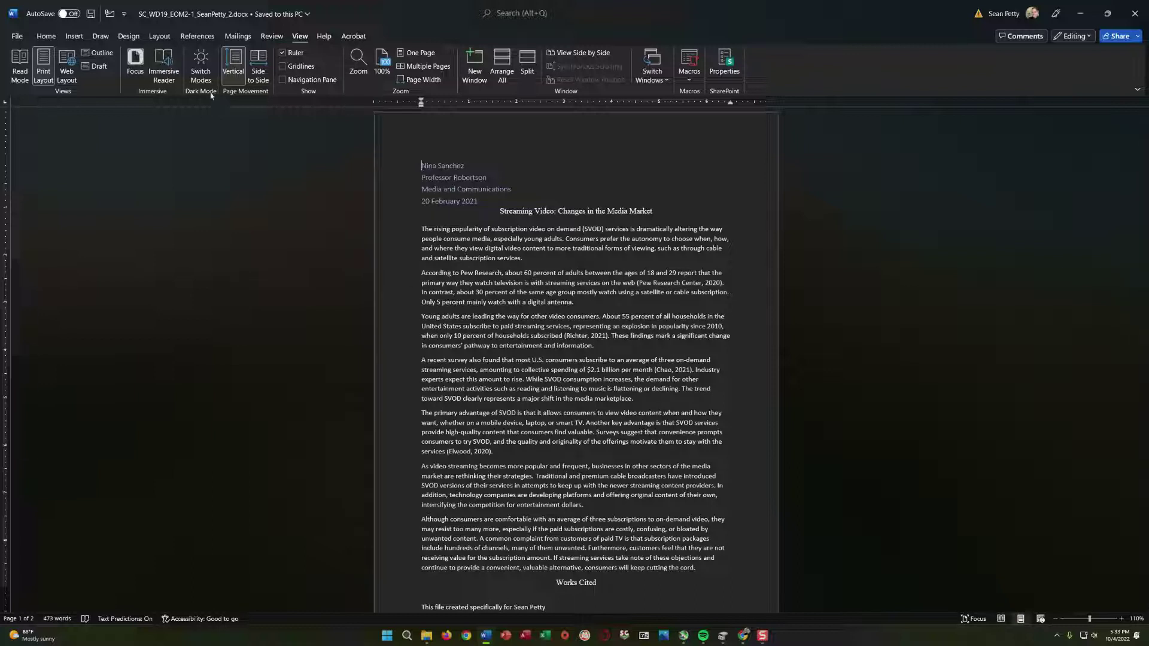
# Set the citation and bibliography style of the paper to MLA Seventh Edition
pyautogui.click(199, 37)
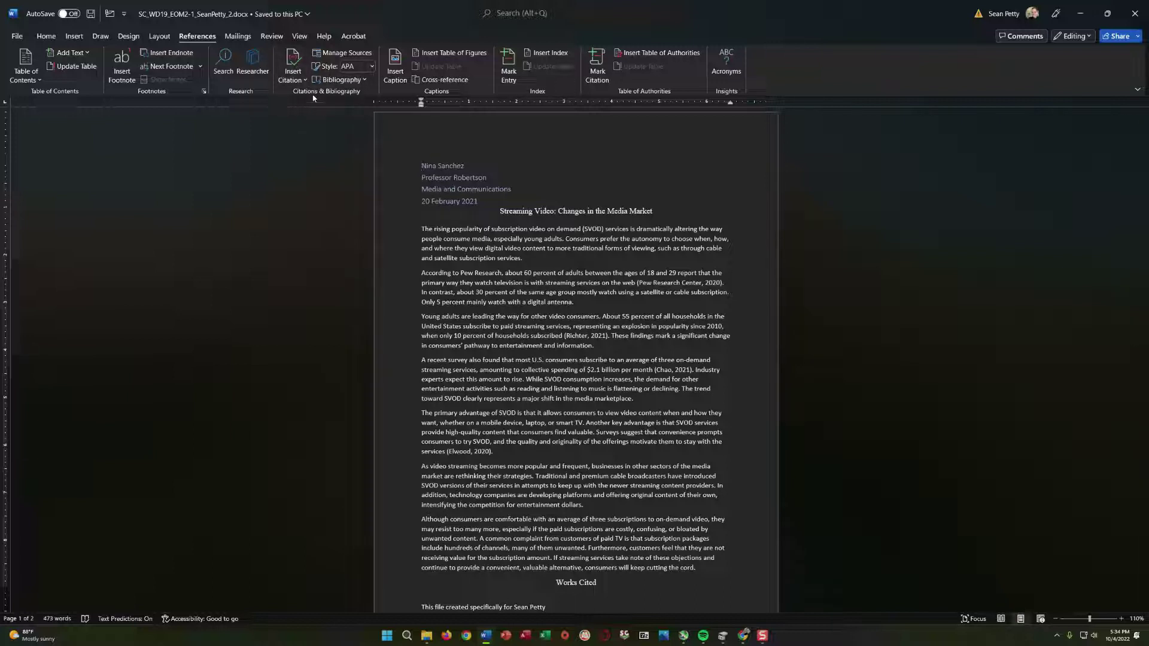
pyautogui.click(369, 67)
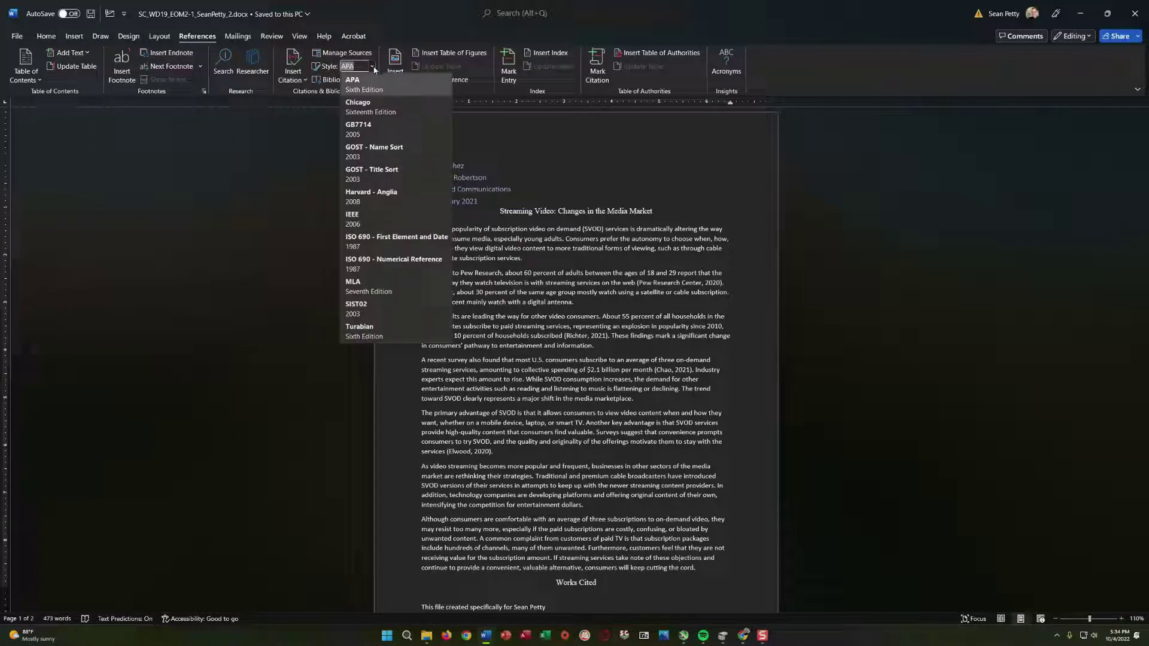
pyautogui.click(354, 282)
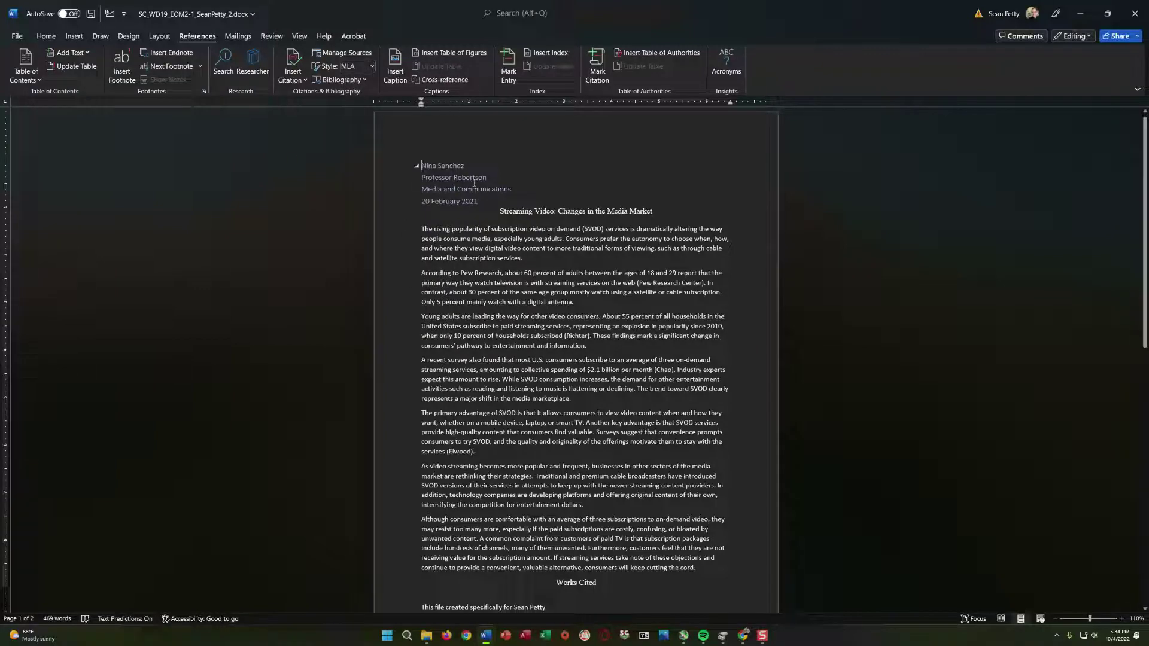
pyautogui.scroll(-4, 540, 405)
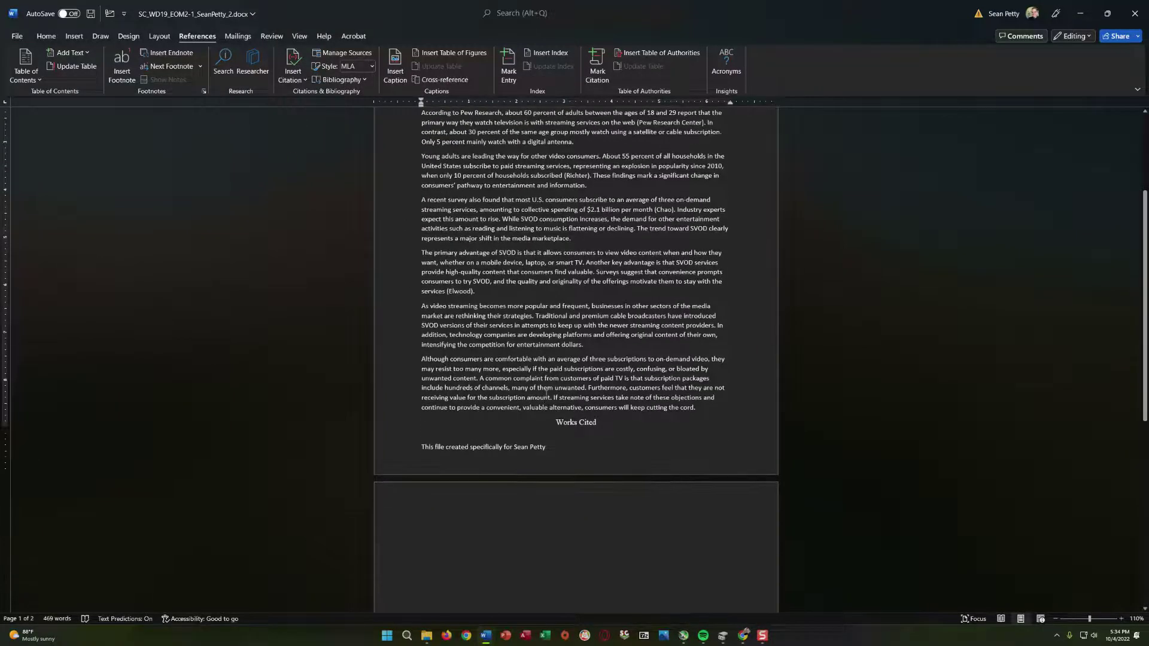
pyautogui.scroll(4, 546, 393)
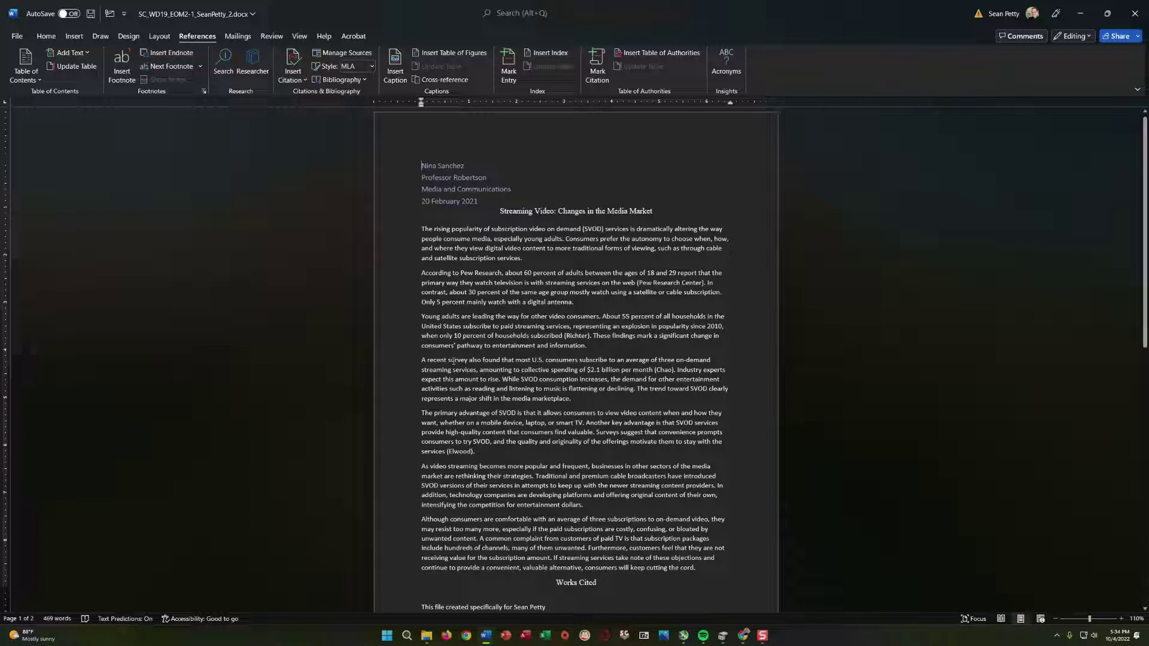
pyautogui.click(372, 66)
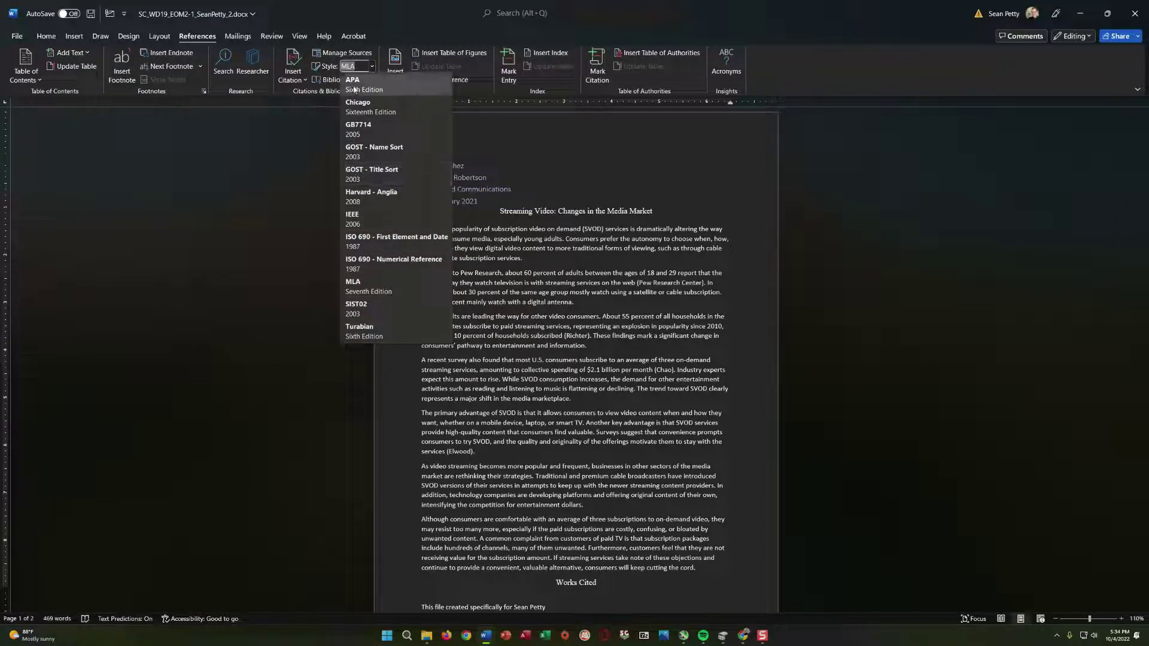
pyautogui.click(371, 288)
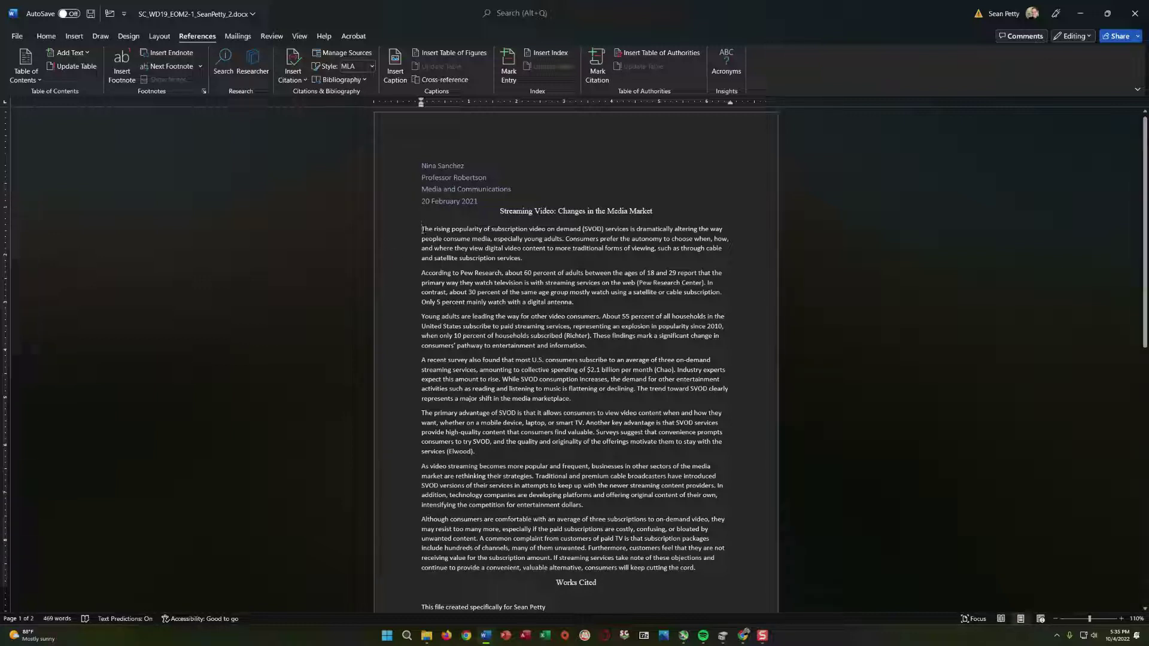
# Show the paragraph marks and other hidden formatting symbols in the document
pyautogui.moveTo(418, 225); pyautogui.dragTo(530, 261)
pyautogui.click(529, 261)
pyautogui.click(46, 35)
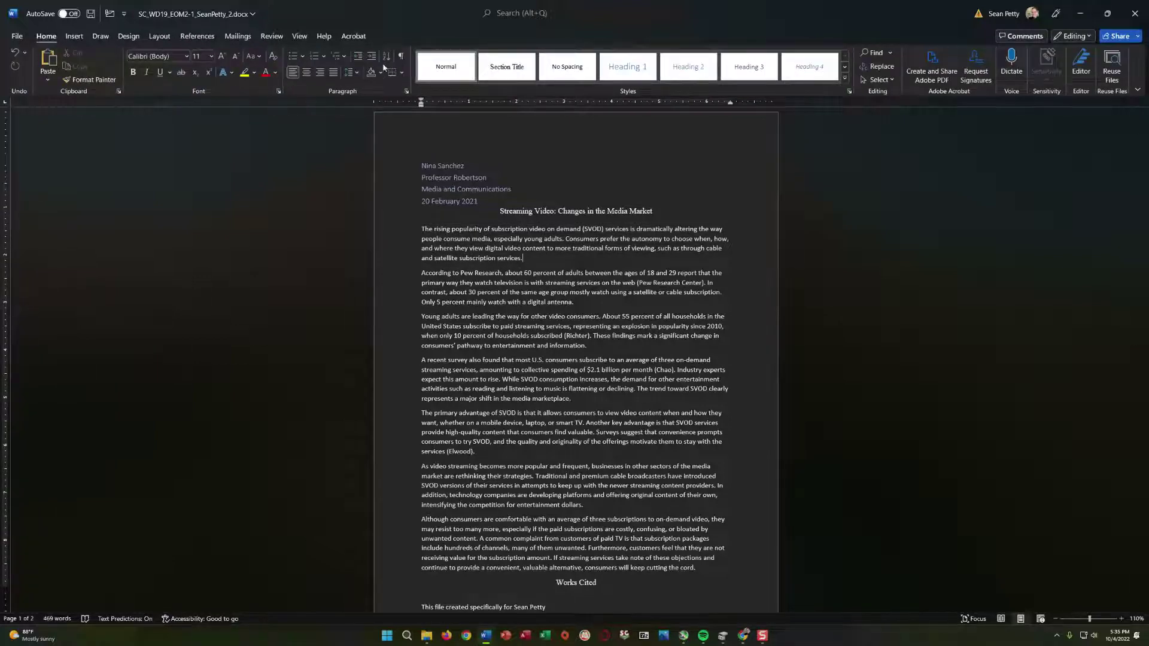
pyautogui.click(401, 55)
pyautogui.doubleClick(46, 37)
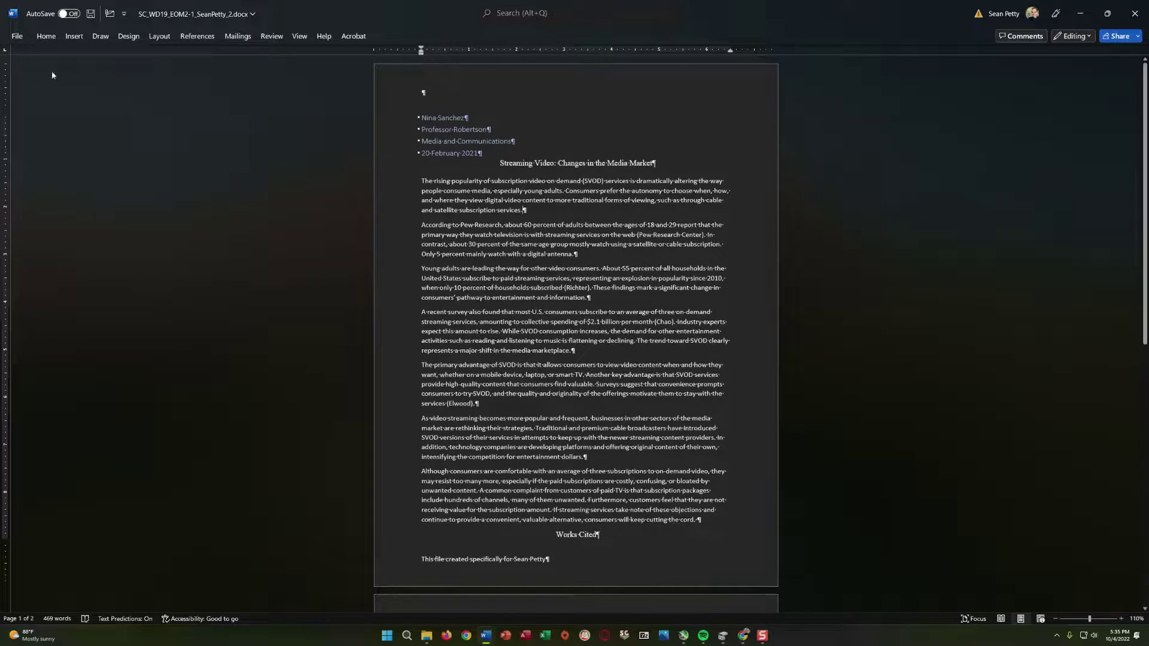
pyautogui.click(44, 37)
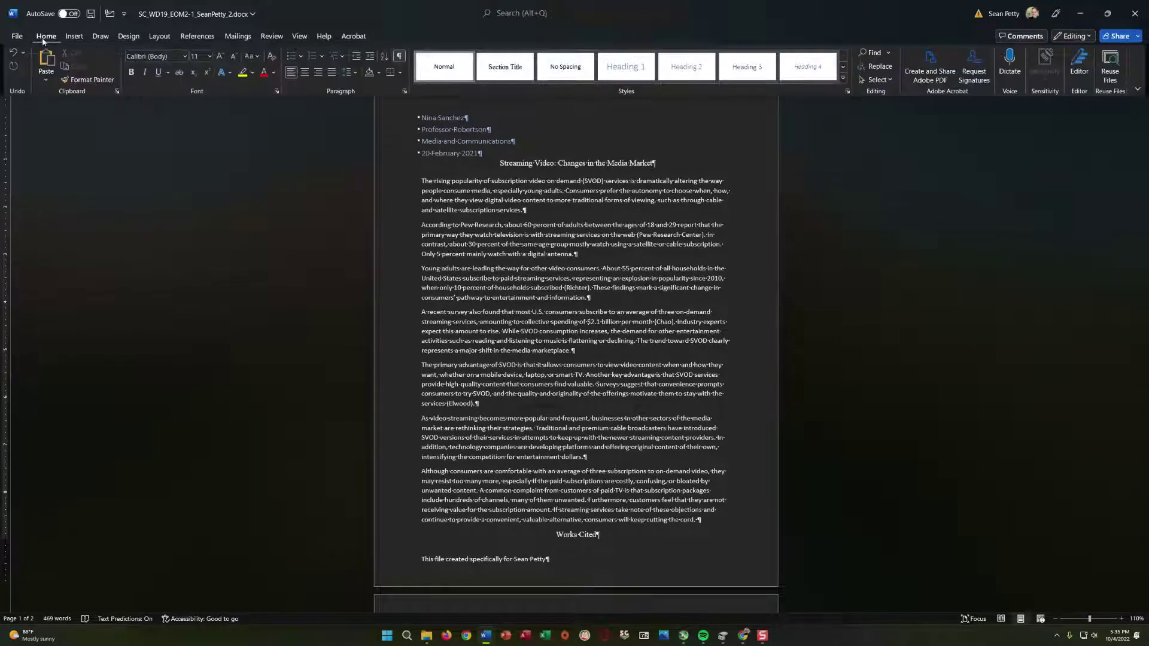
pyautogui.click(45, 37)
pyautogui.doubleClick(45, 37)
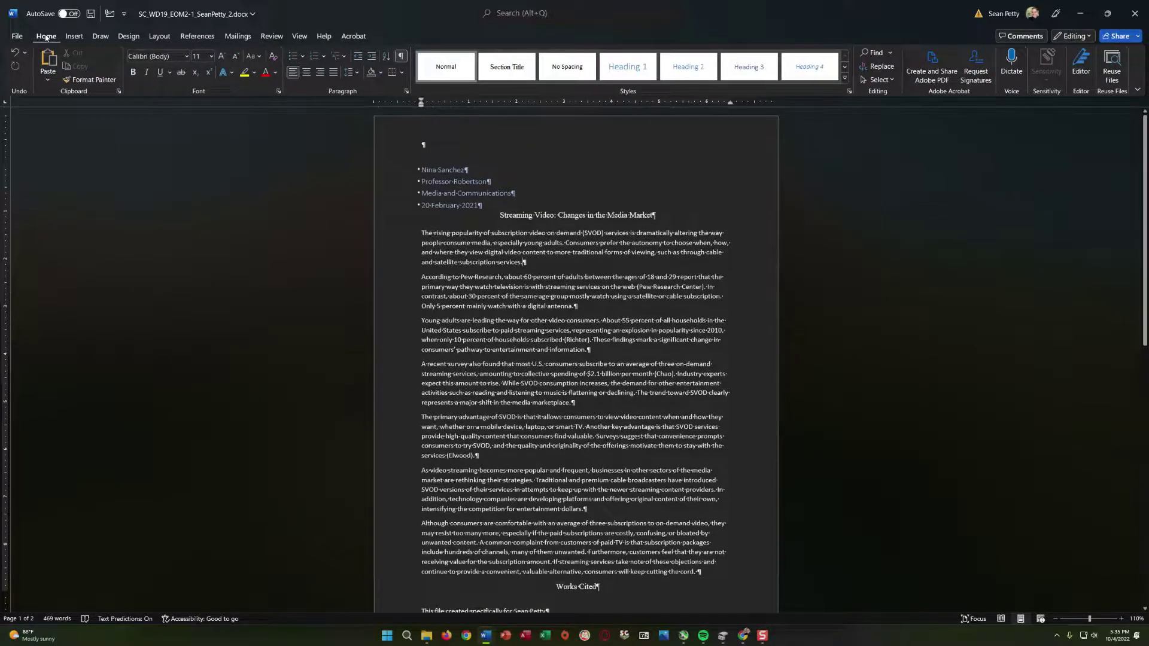
pyautogui.doubleClick(46, 38)
pyautogui.hotkey('shift', 'End')
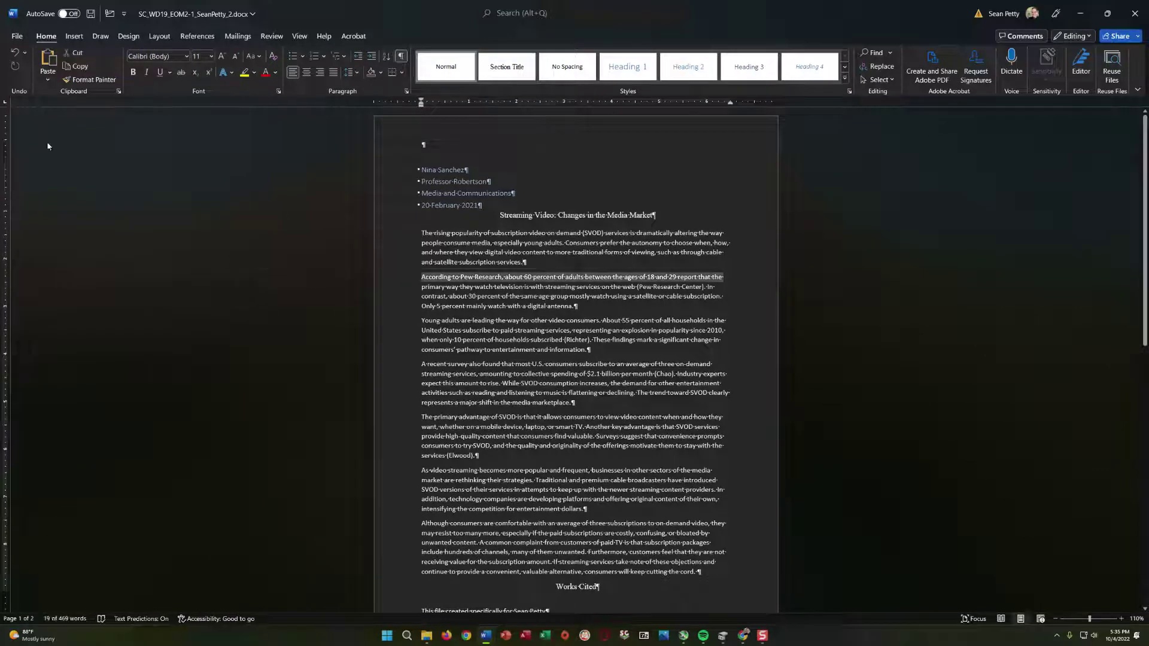
pyautogui.click(47, 38)
pyautogui.doubleClick(46, 37)
pyautogui.click(400, 58)
pyautogui.click(400, 58)
pyautogui.click(400, 58)
pyautogui.click(400, 58)
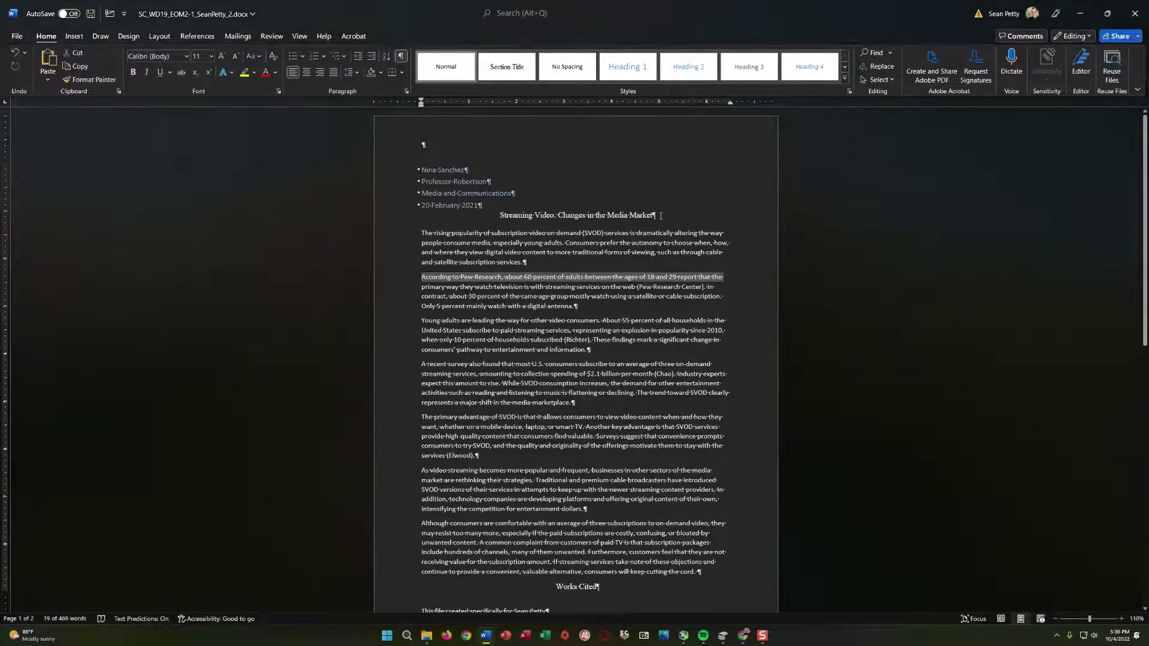
# Examine the paragraph marks from the paper's title to the Works Cited heading, and hide the formatting symbols
pyautogui.click(659, 215)
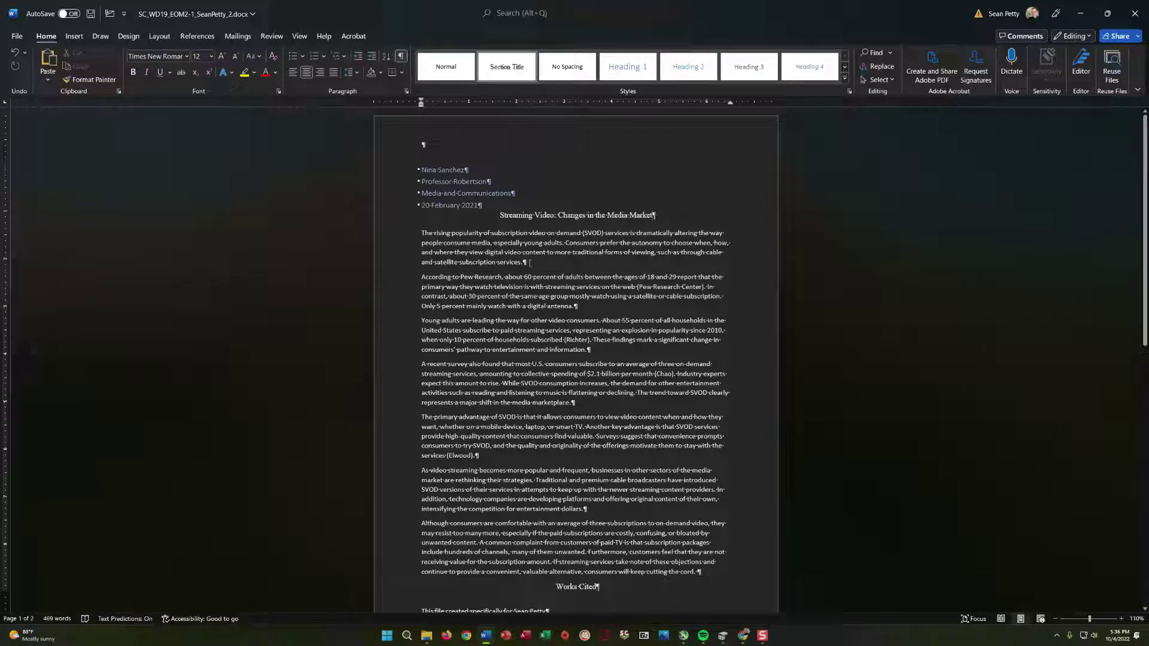
pyautogui.scroll(-4, 527, 278)
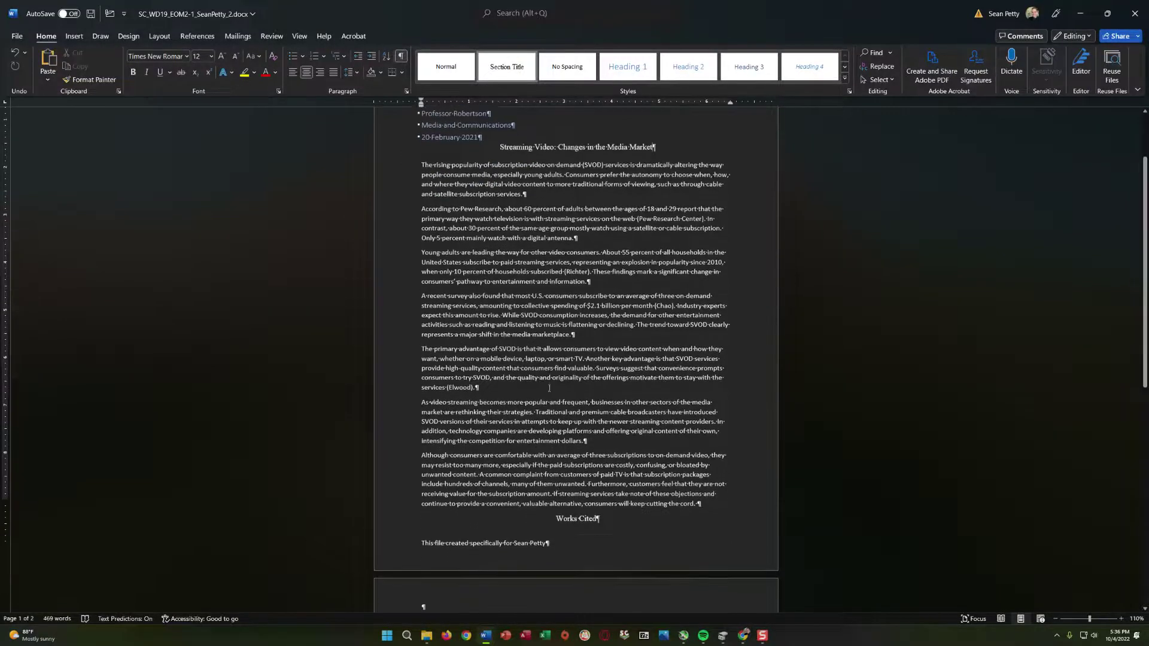
pyautogui.scroll(3, 455, 466)
pyautogui.scroll(2, 480, 483)
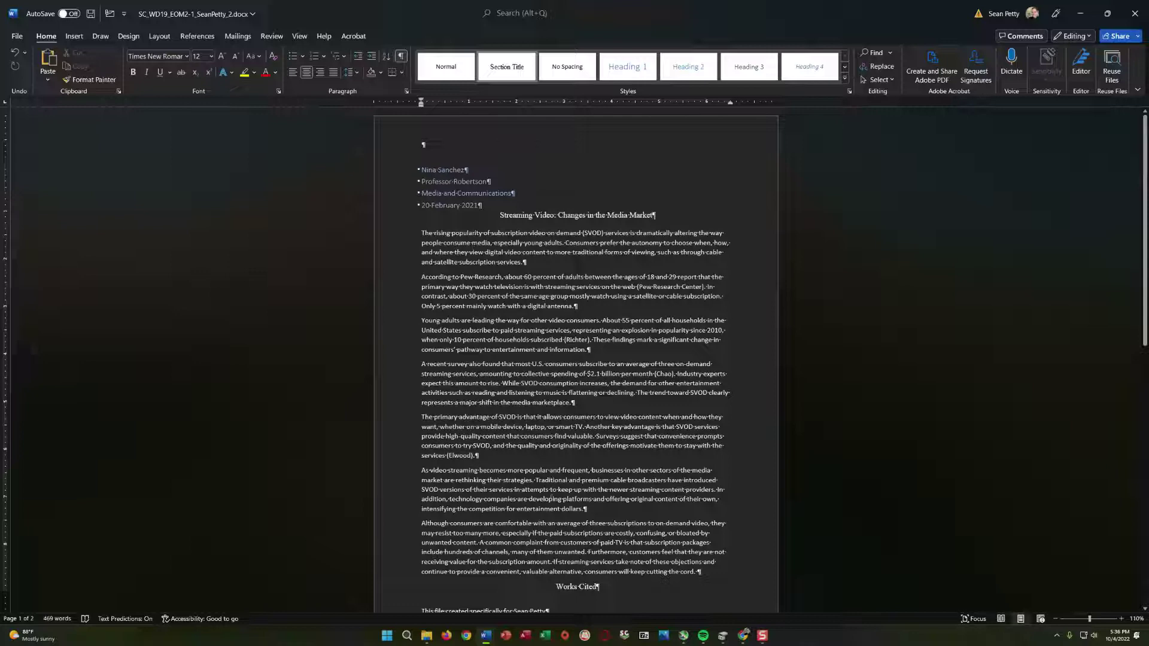
pyautogui.moveTo(671, 210); pyautogui.dragTo(480, 206)
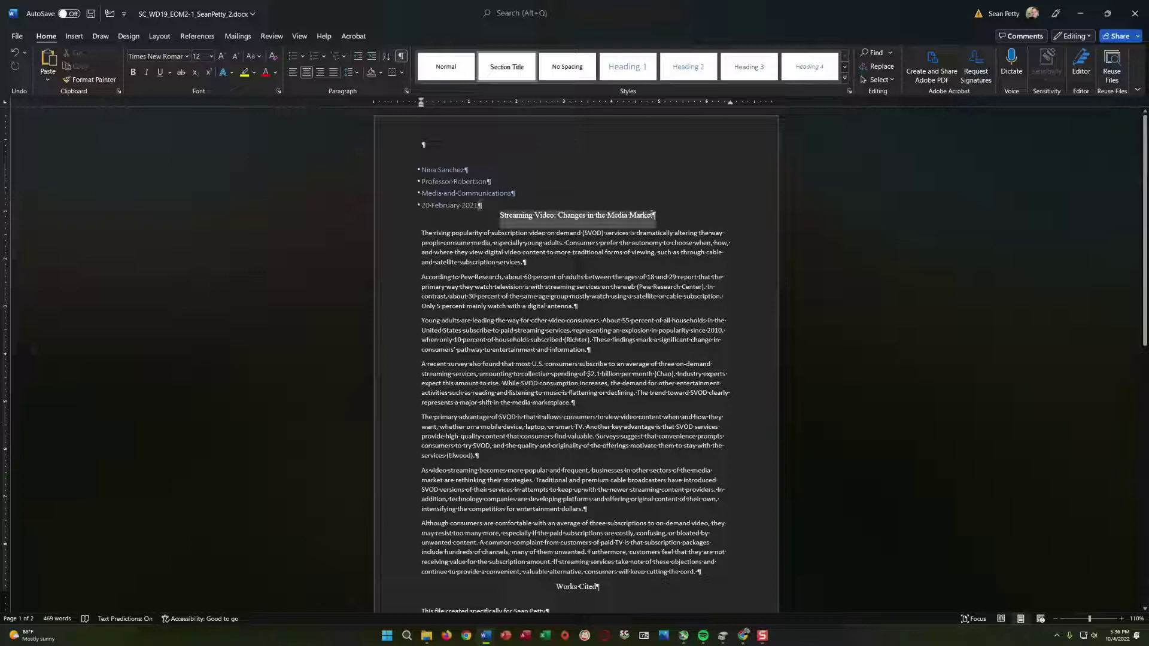
pyautogui.scroll(-1, 575, 359)
pyautogui.scroll(-4, 564, 297)
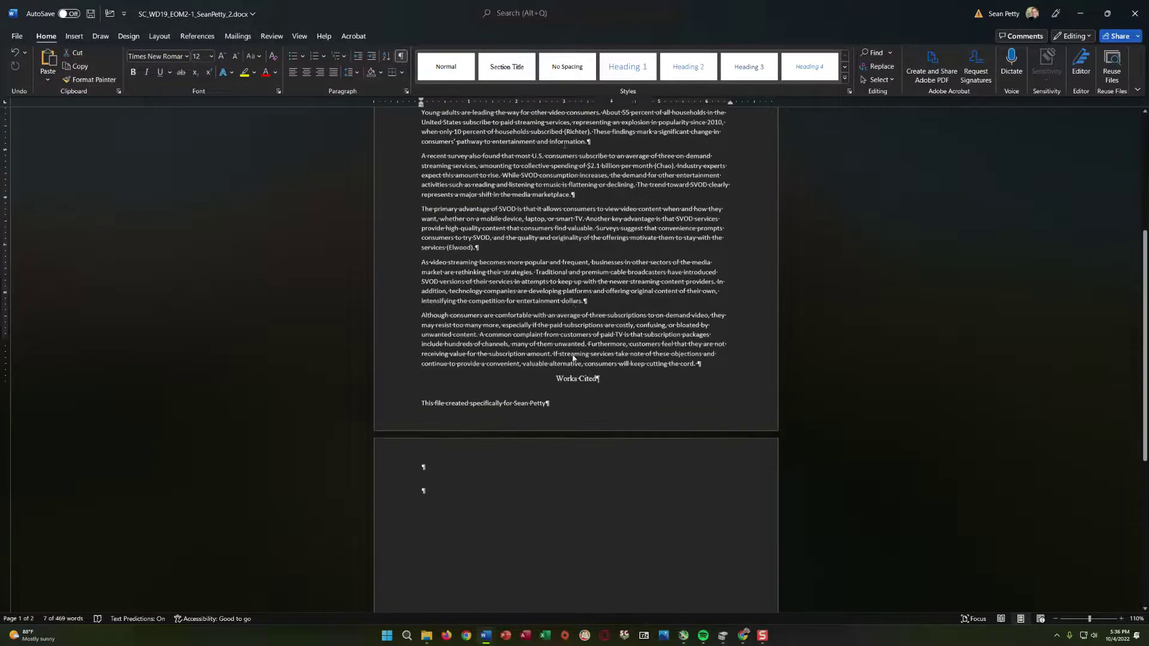
pyautogui.scroll(5, 419, 258)
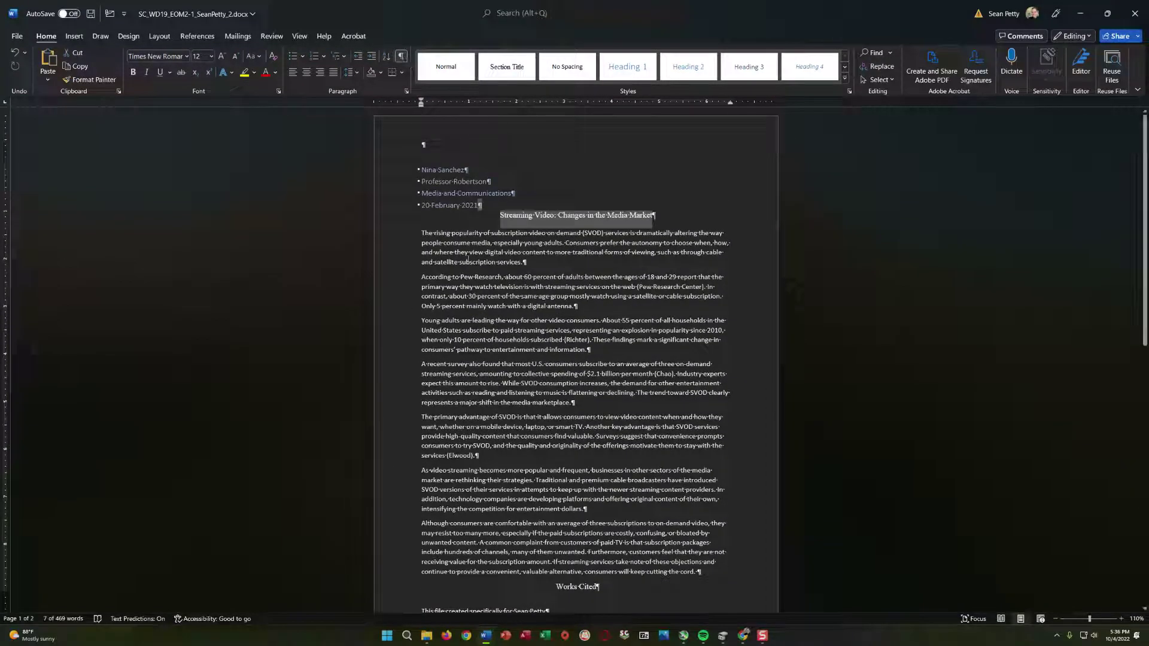
pyautogui.click(401, 56)
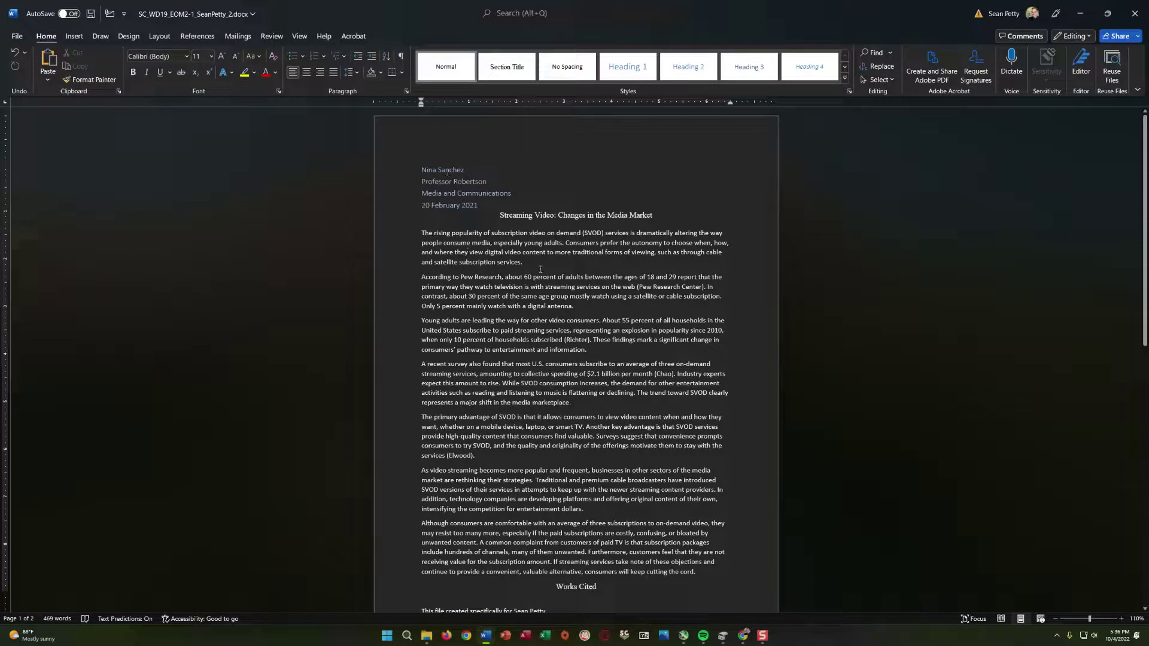
# Format the first body paragraph below the title in Times New Roman at 12 pt
pyautogui.moveTo(509, 266); pyautogui.dragTo(422, 233)
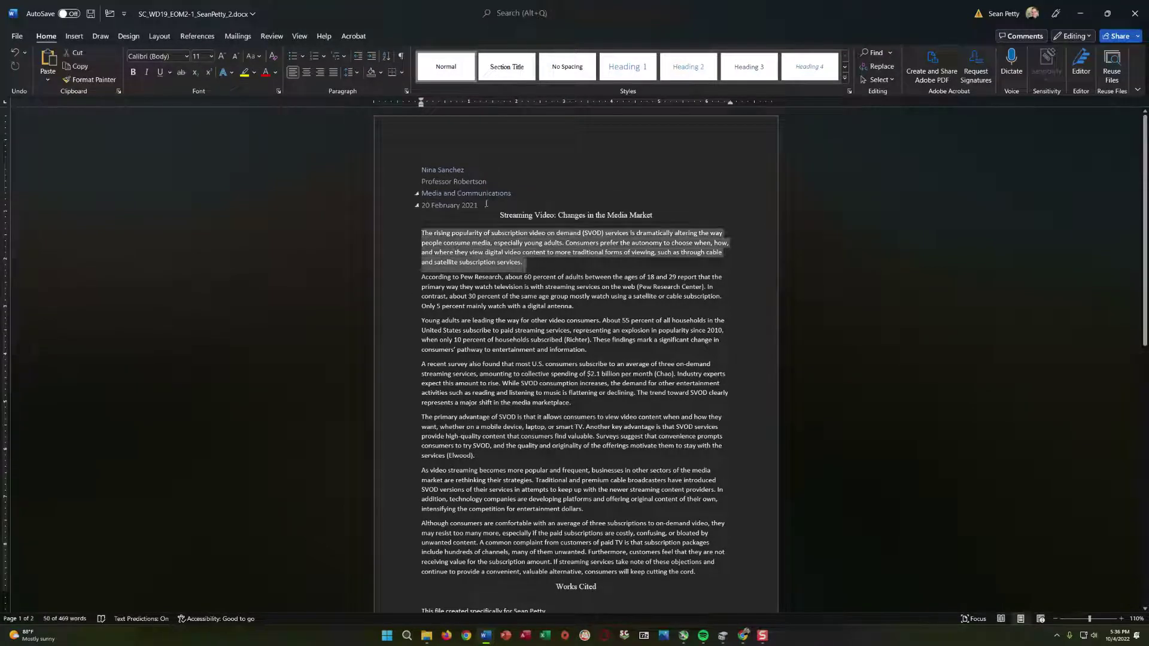
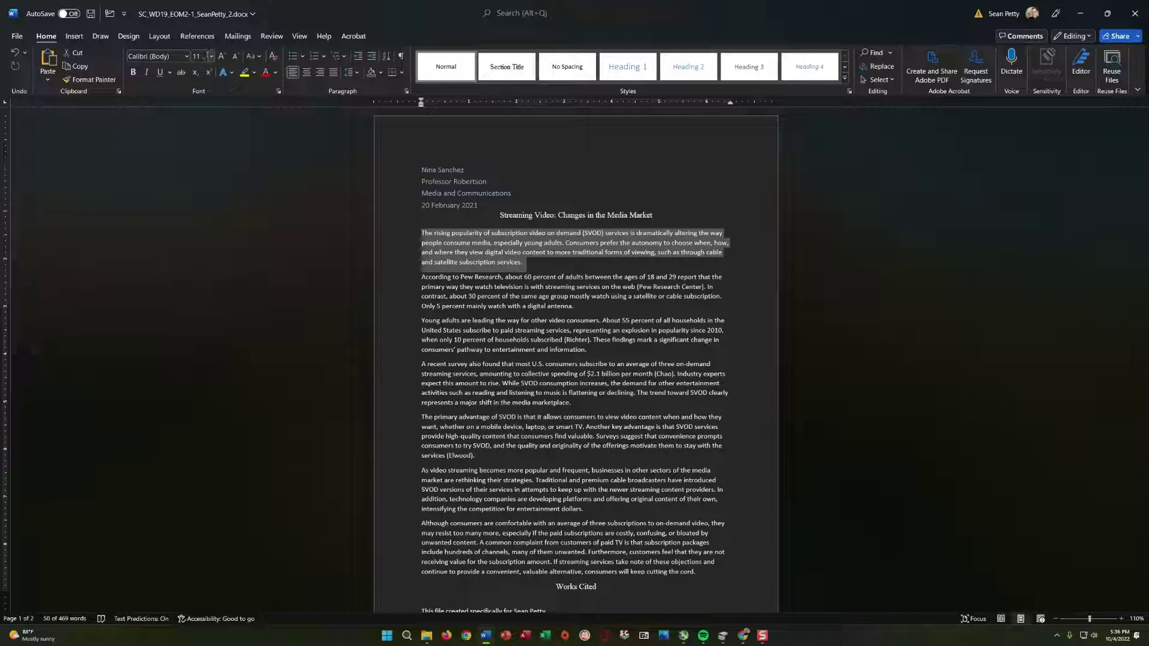
pyautogui.click(187, 57)
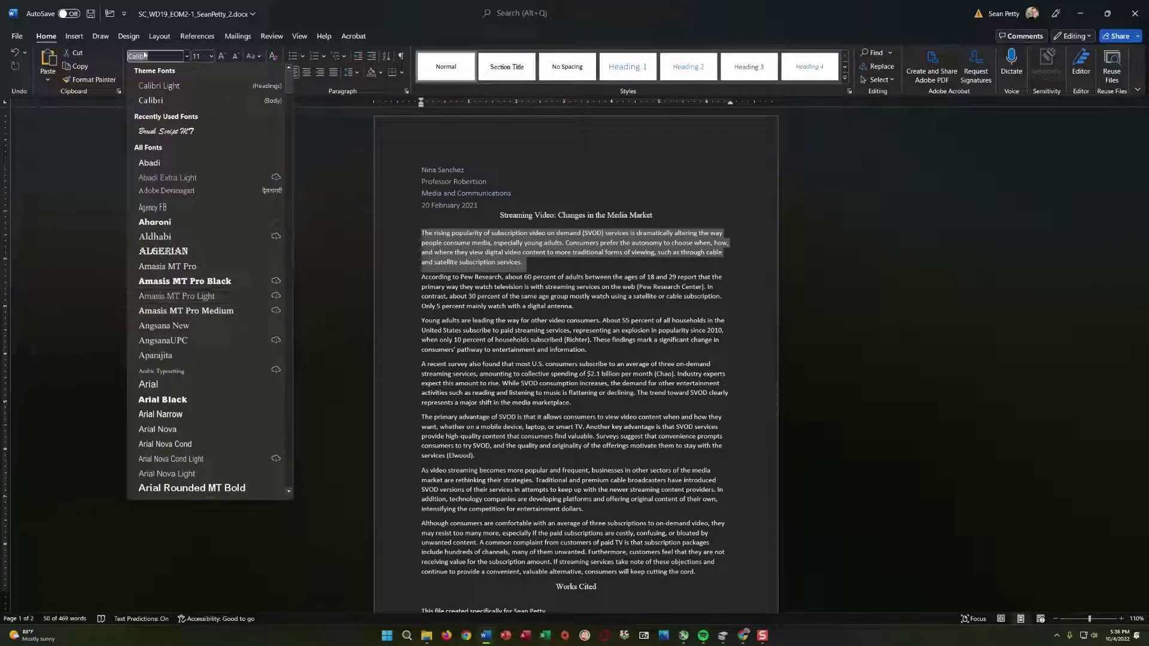
pyautogui.write('Times New Roman')
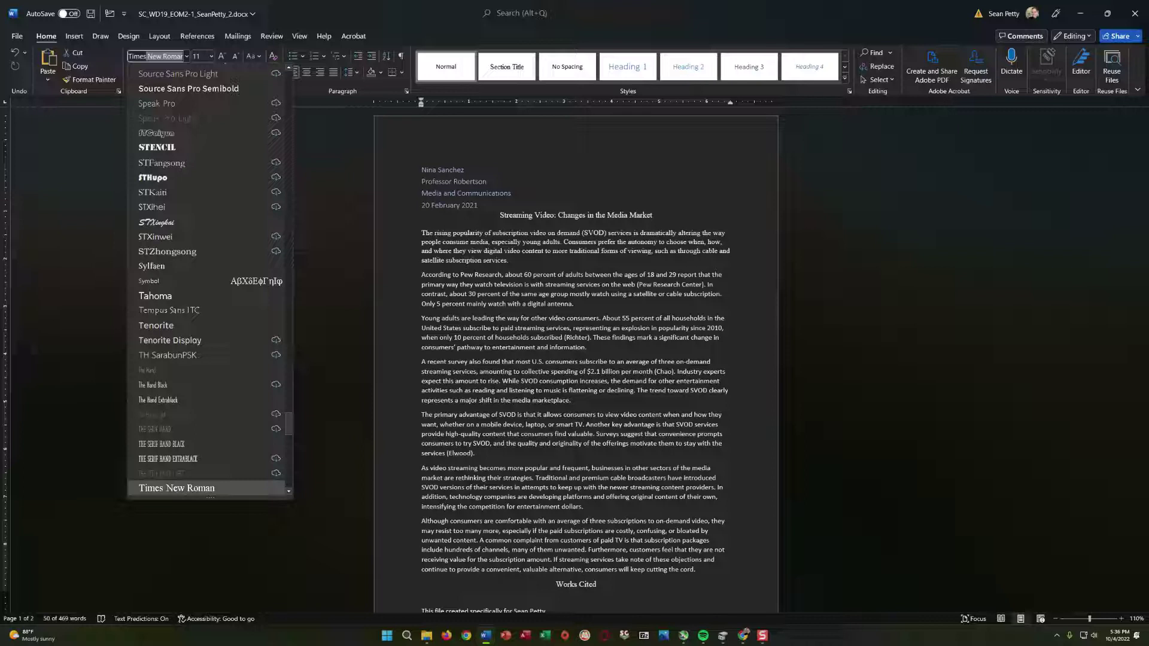
pyautogui.press('Return')
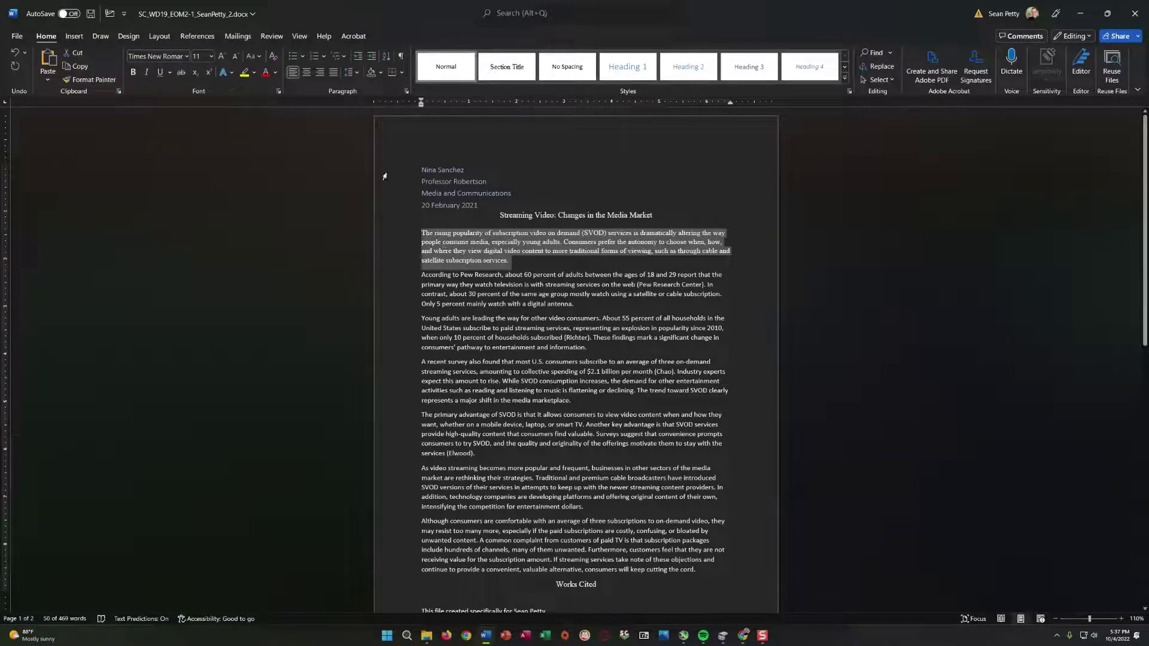
pyautogui.click(222, 57)
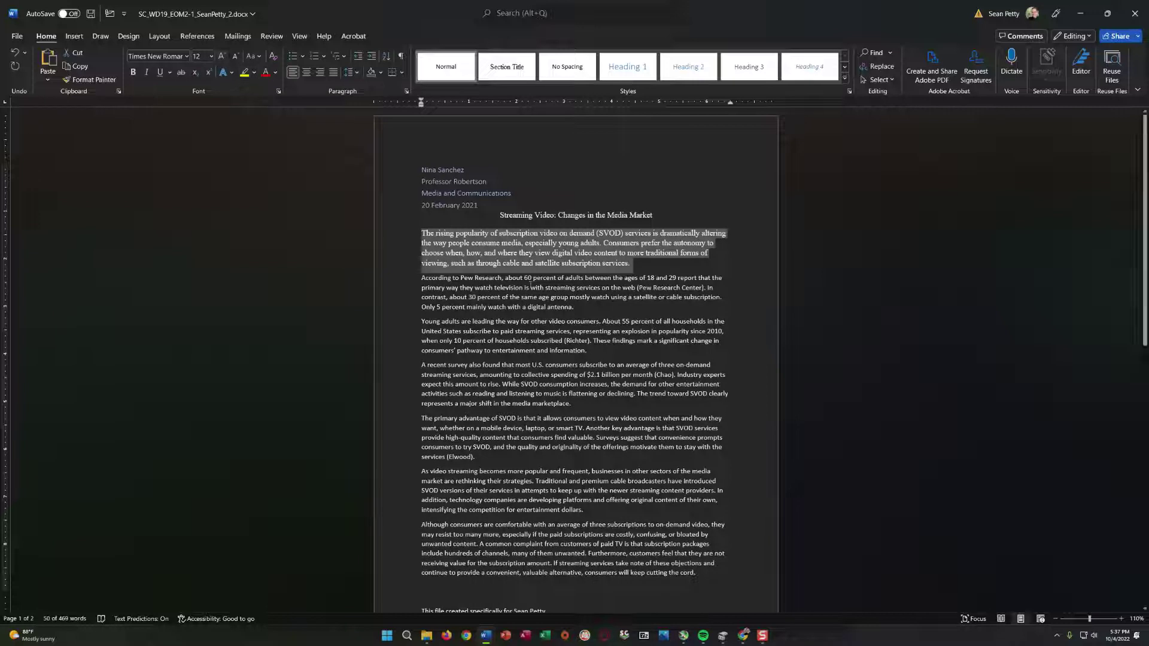
pyautogui.click(545, 331)
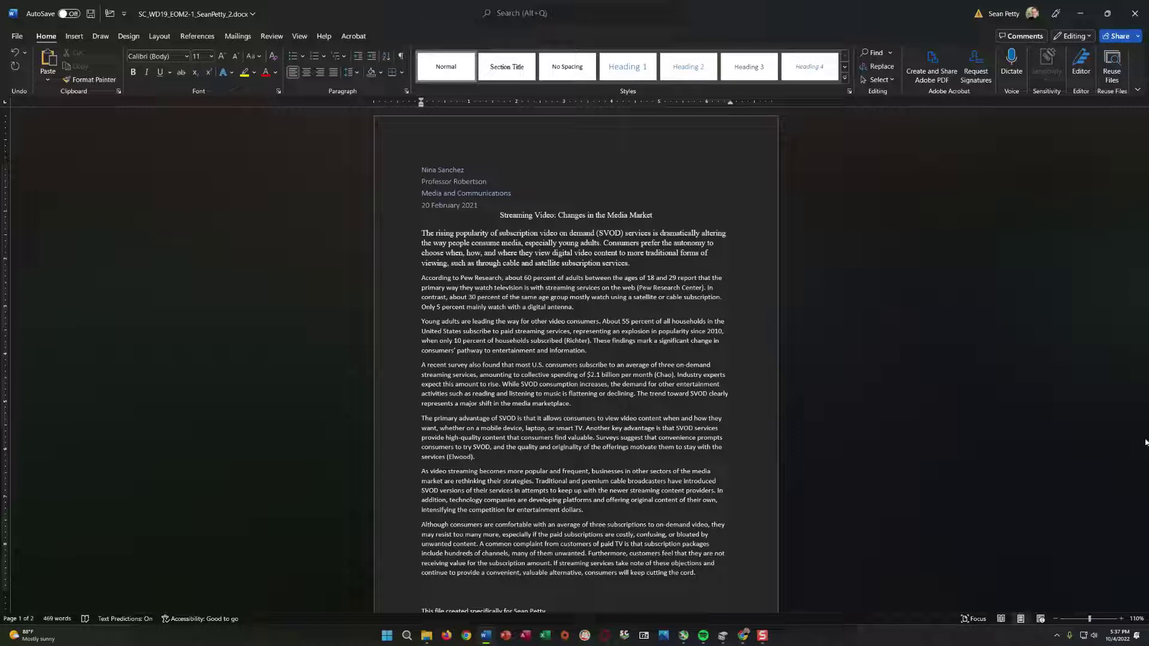
# Set the first body paragraph to 0 pt spacing after and double line spacing
pyautogui.moveTo(627, 262); pyautogui.dragTo(396, 233)
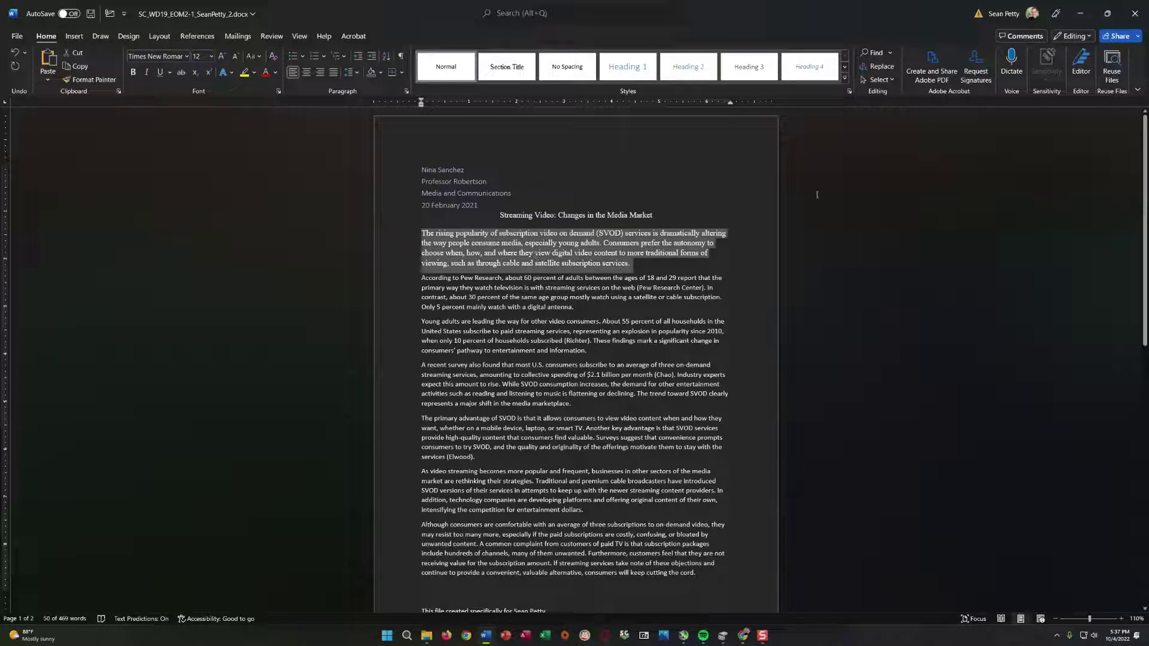
pyautogui.click(355, 72)
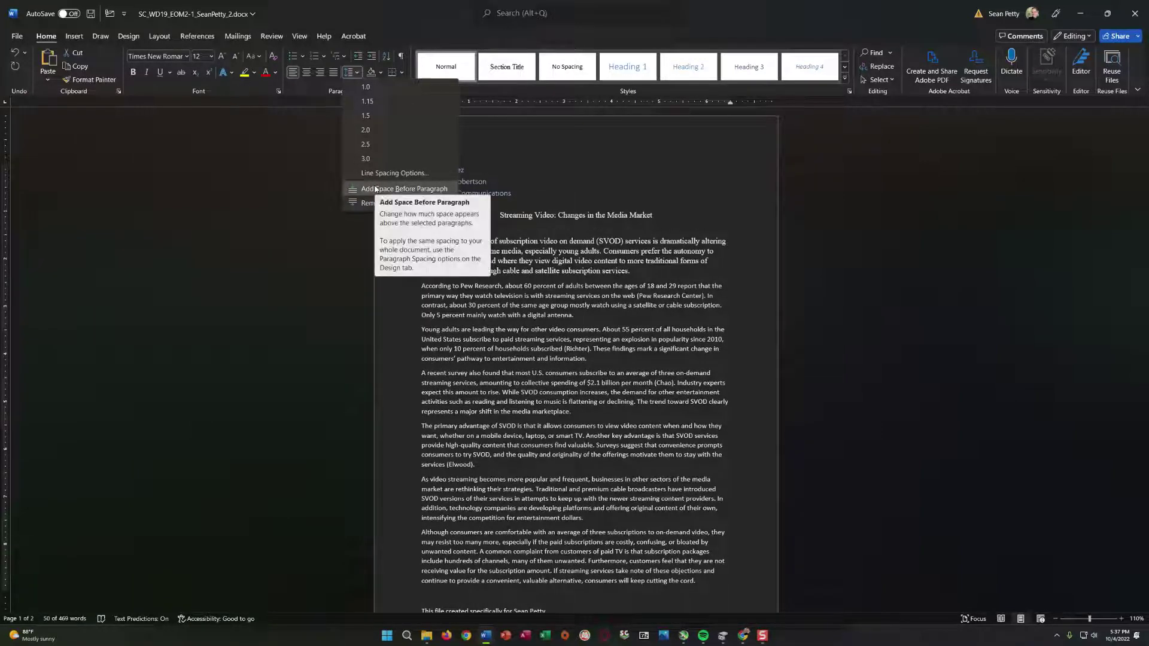
pyautogui.click(297, 125)
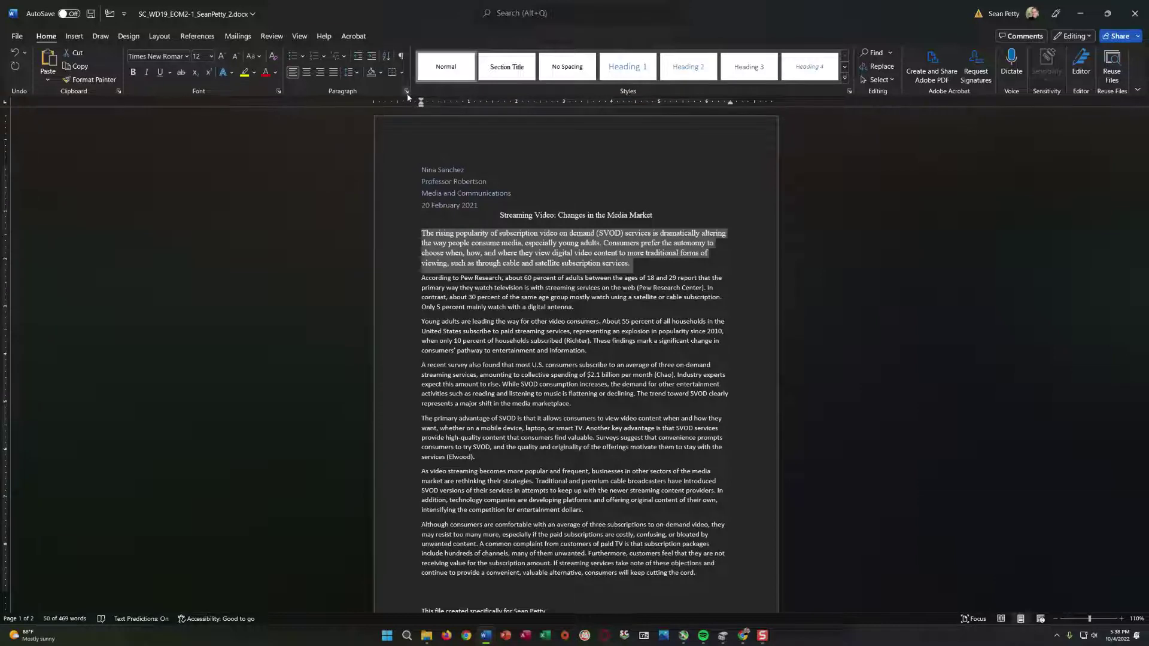
pyautogui.click(406, 93)
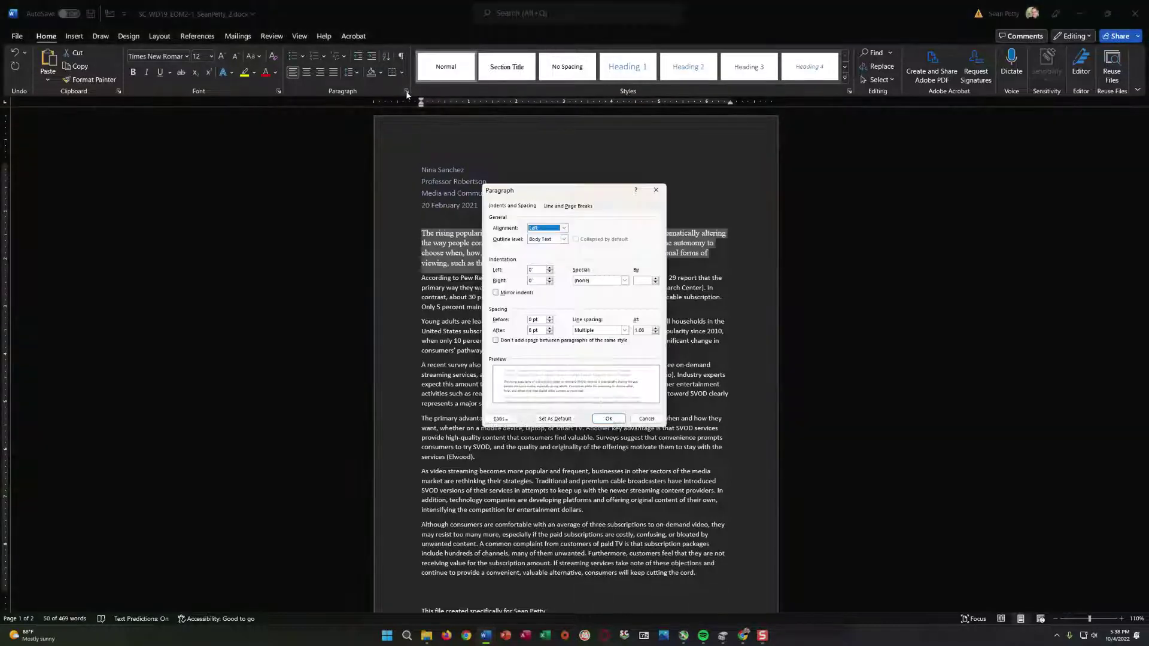
pyautogui.moveTo(537, 190); pyautogui.dragTo(741, 238)
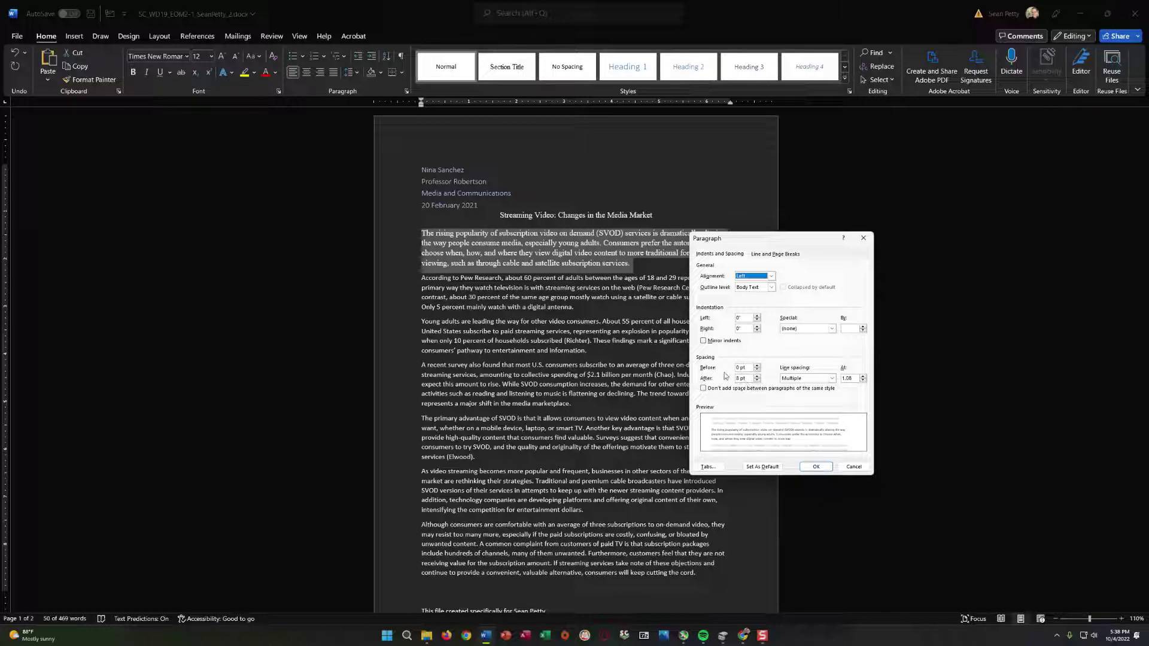
pyautogui.click(757, 382)
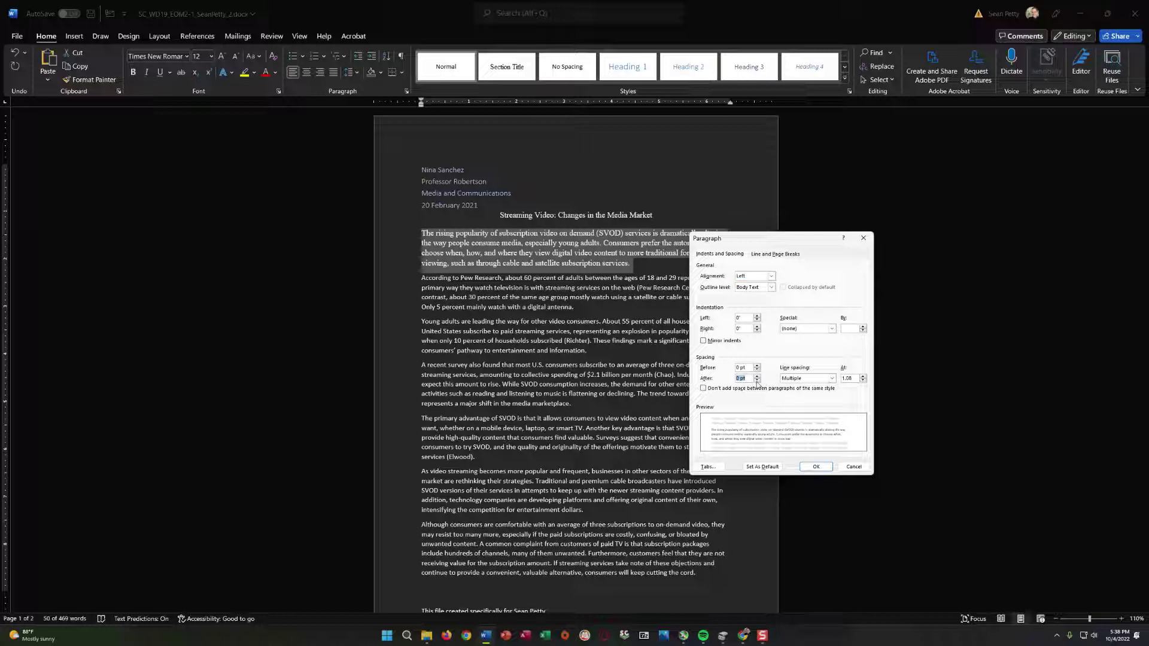
pyautogui.click(795, 379)
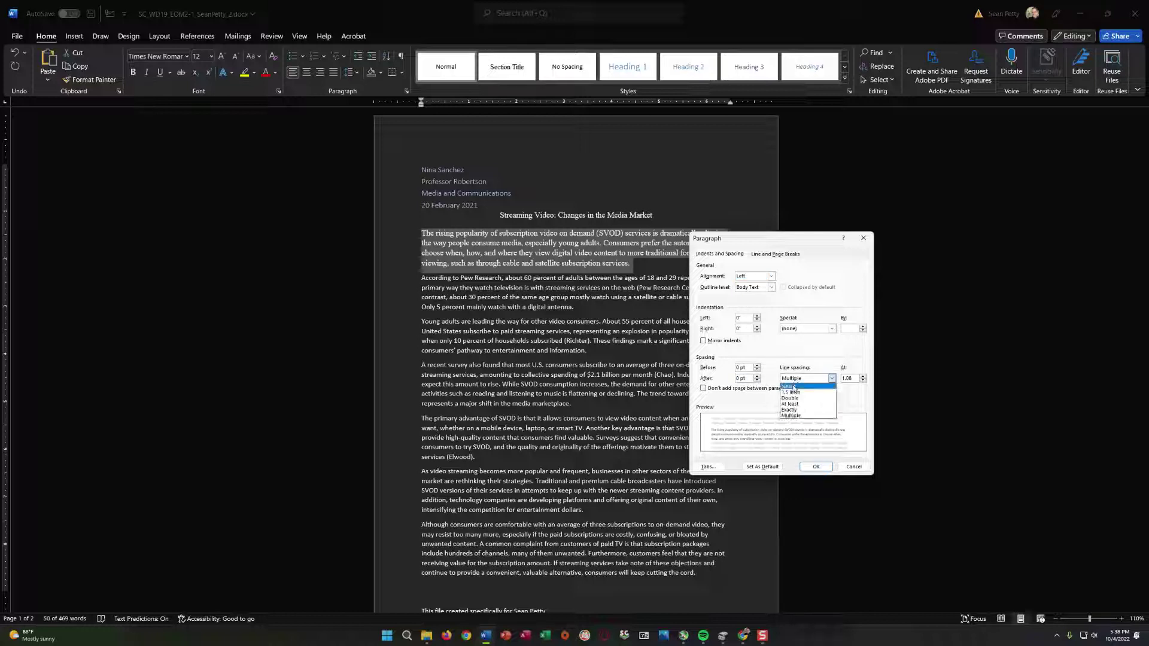
pyautogui.click(790, 398)
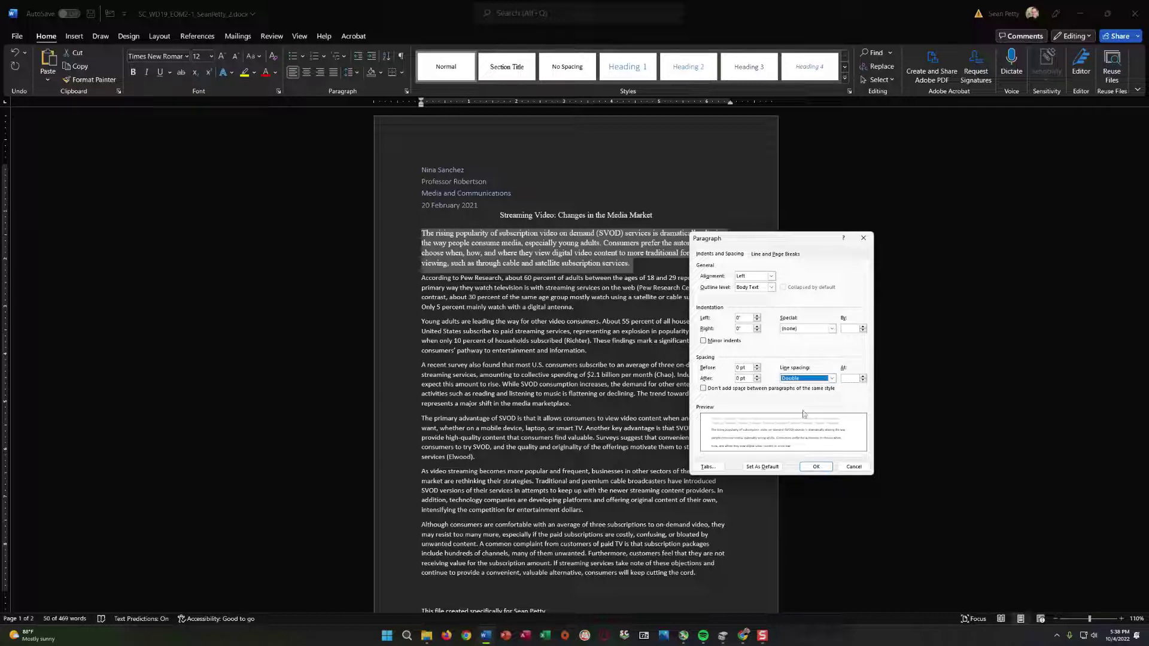
pyautogui.click(815, 469)
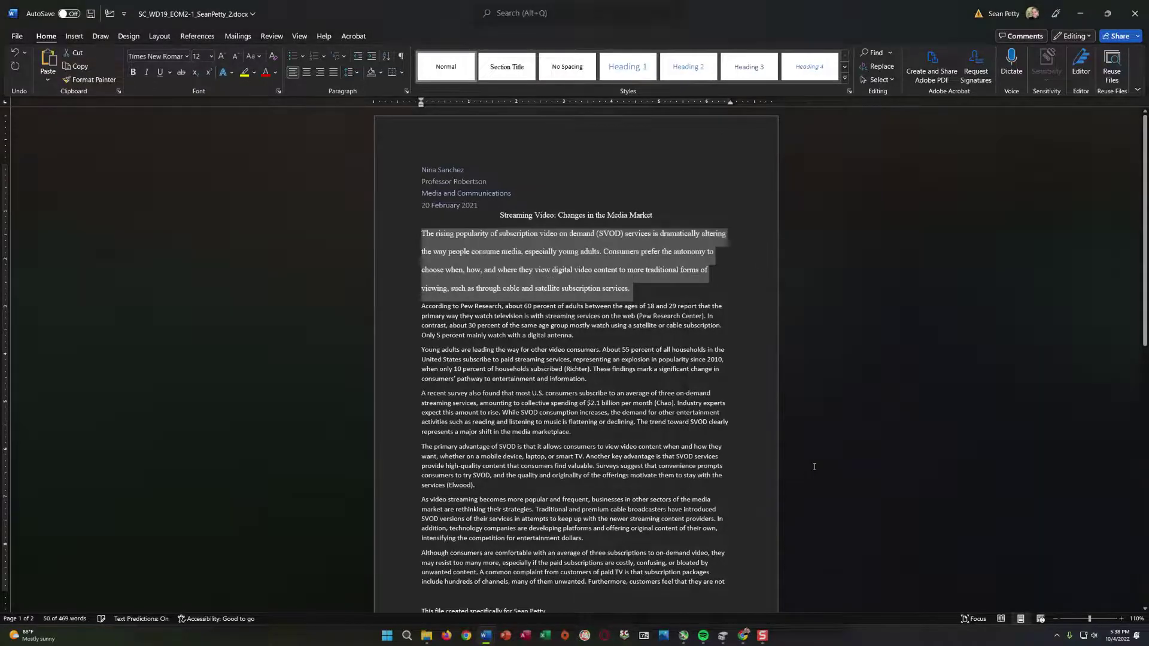
# Try the Section Title style on the second body paragraph and undo it
pyautogui.click(501, 327)
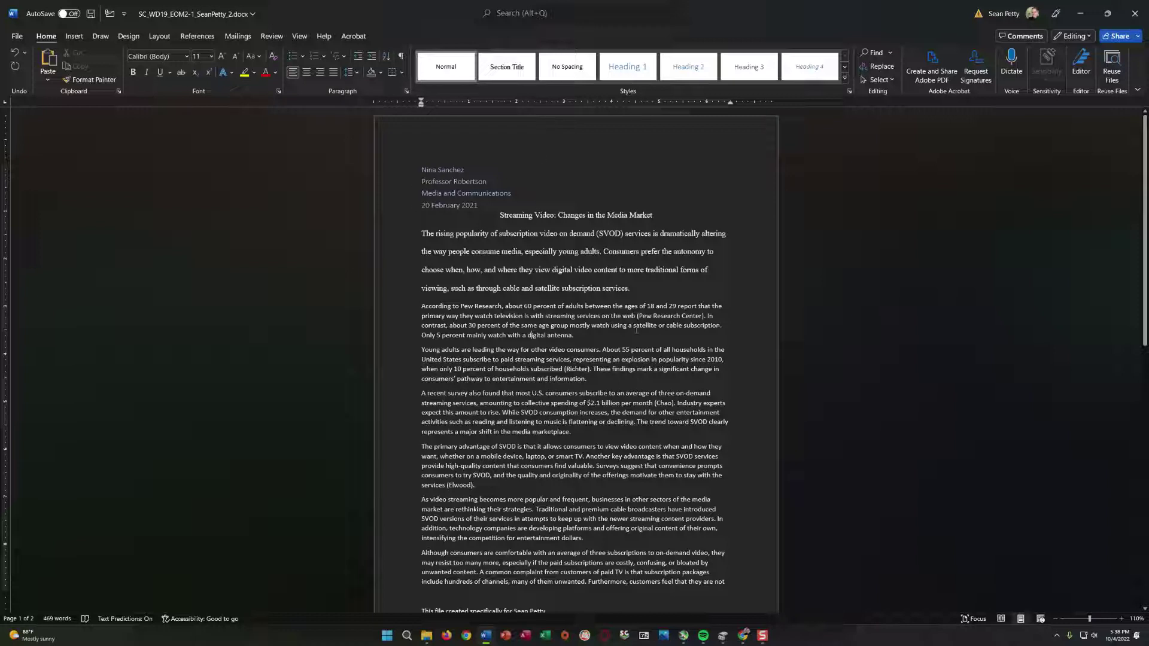
pyautogui.moveTo(583, 336); pyautogui.dragTo(414, 307)
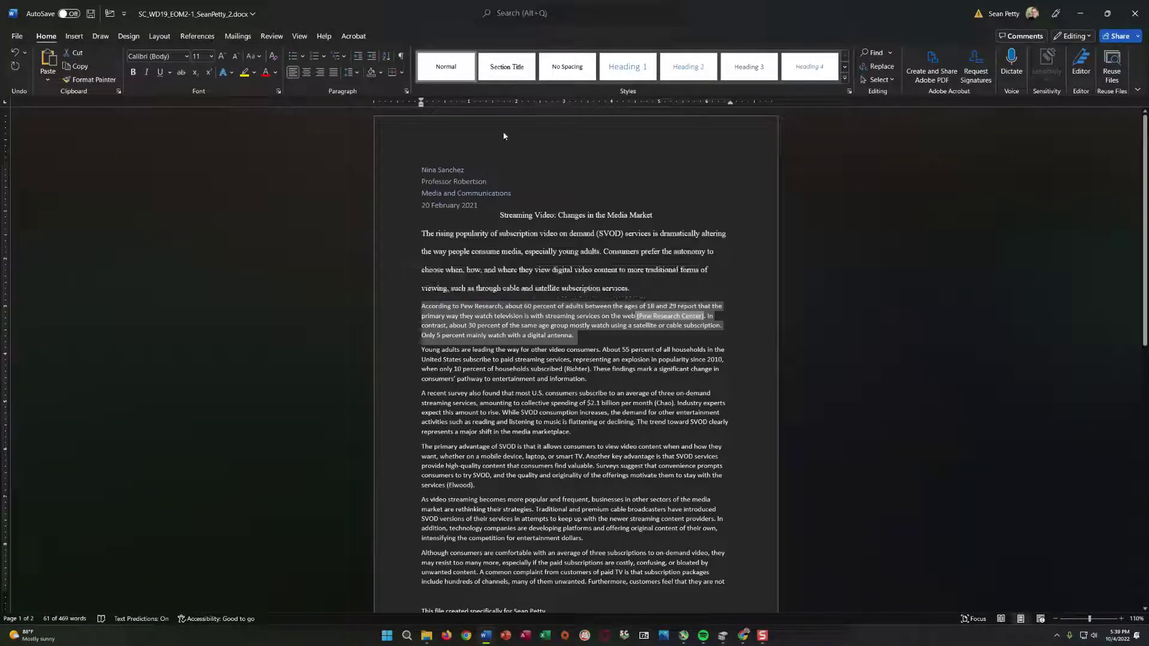
pyautogui.click(511, 68)
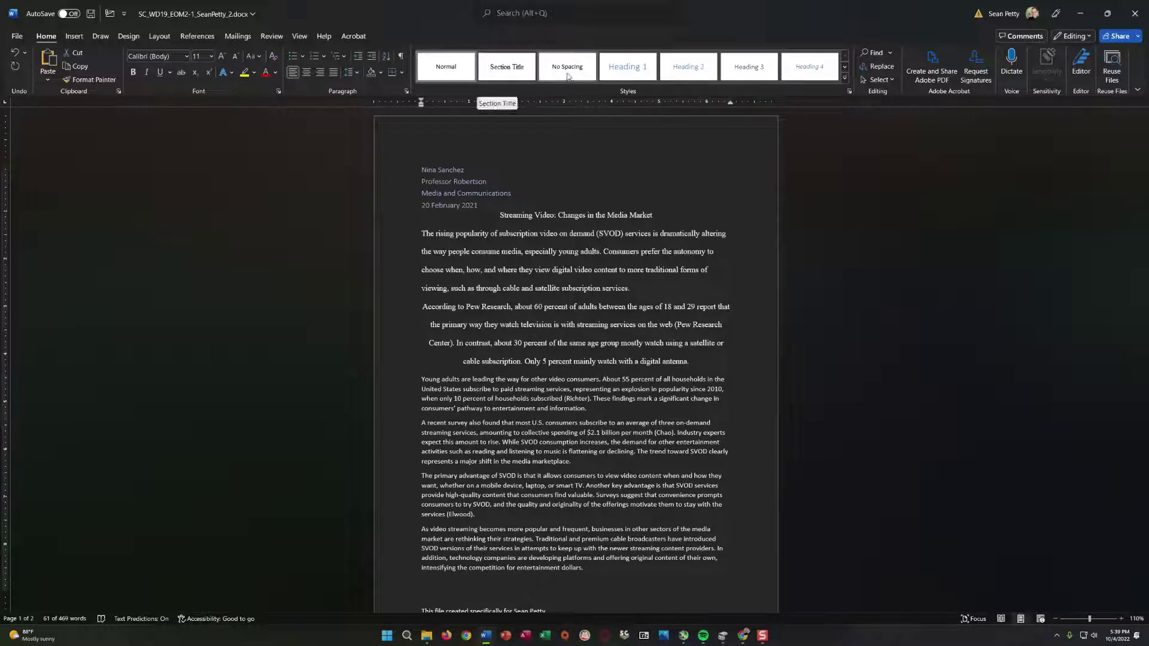
pyautogui.hotkey('ctrl', 'z')
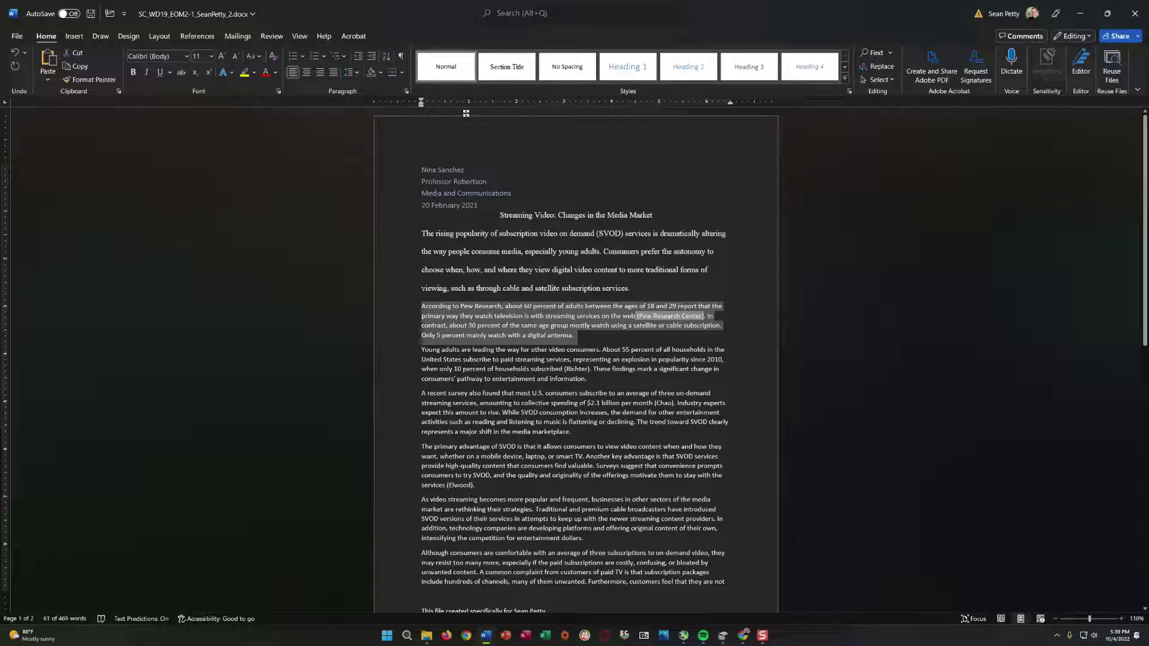
# Modify the Normal style to use the Times New Roman font at 12 pt
pyautogui.rightClick(439, 71)
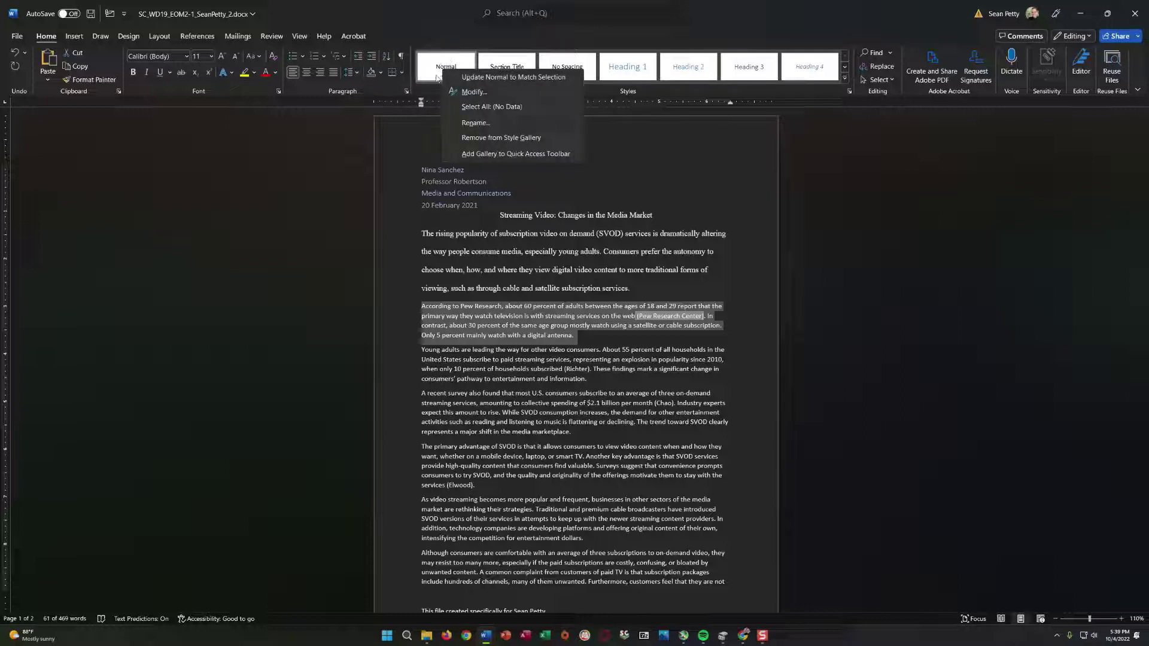
pyautogui.click(472, 94)
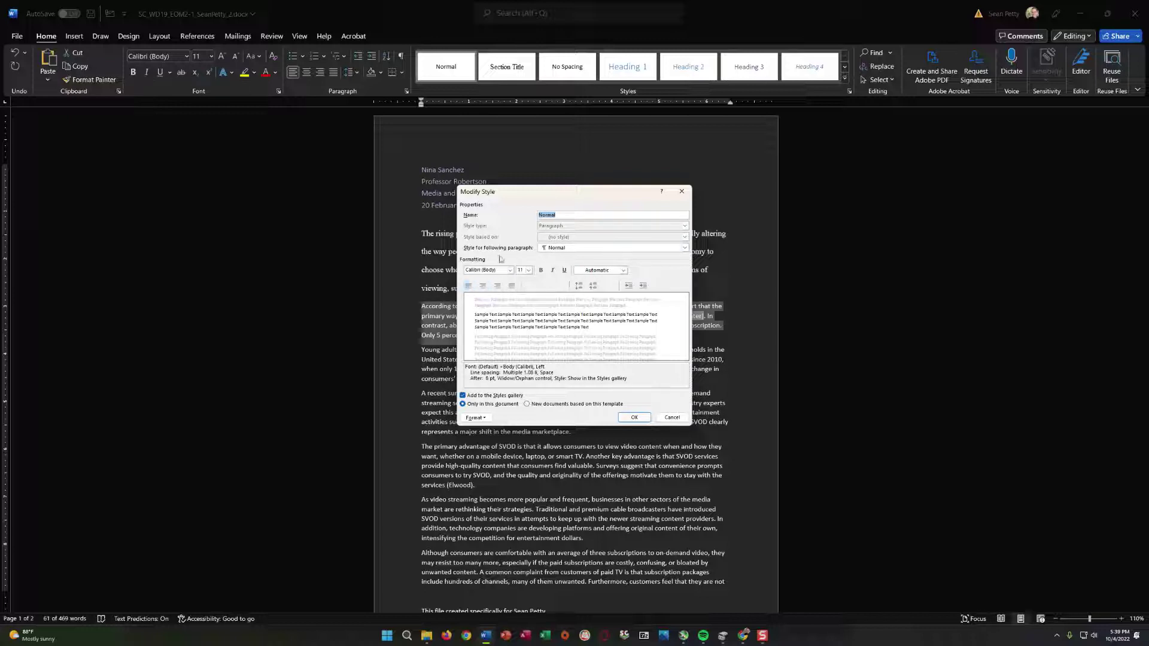
pyautogui.click(529, 270)
pyautogui.click(520, 305)
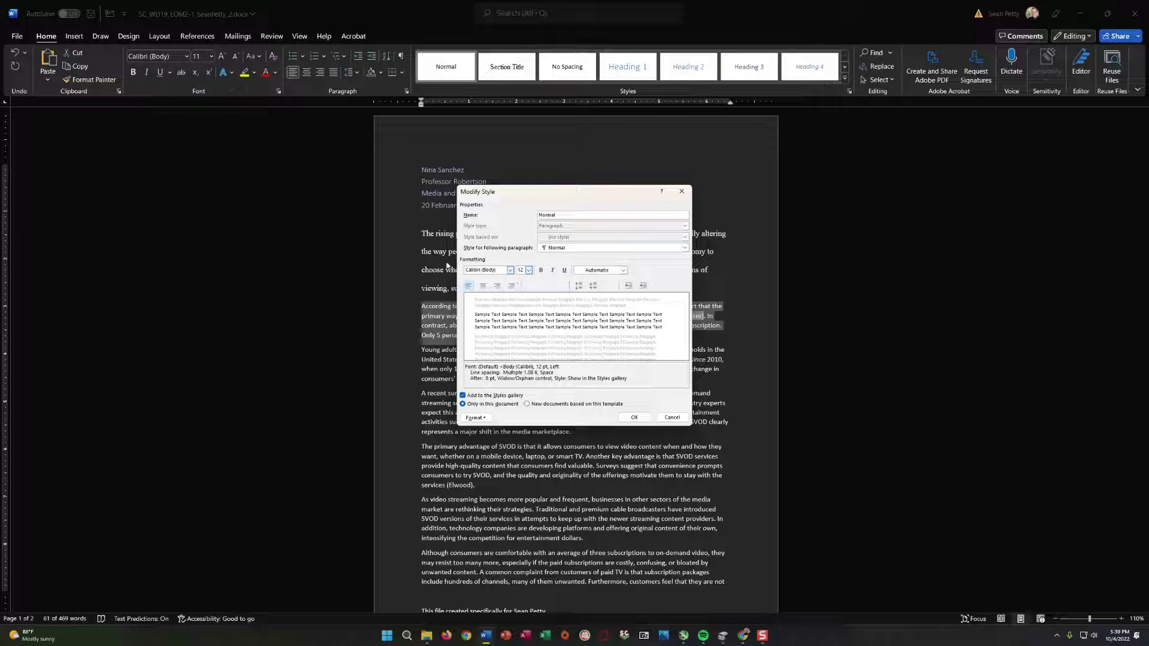
pyautogui.click(510, 270)
pyautogui.click(487, 298)
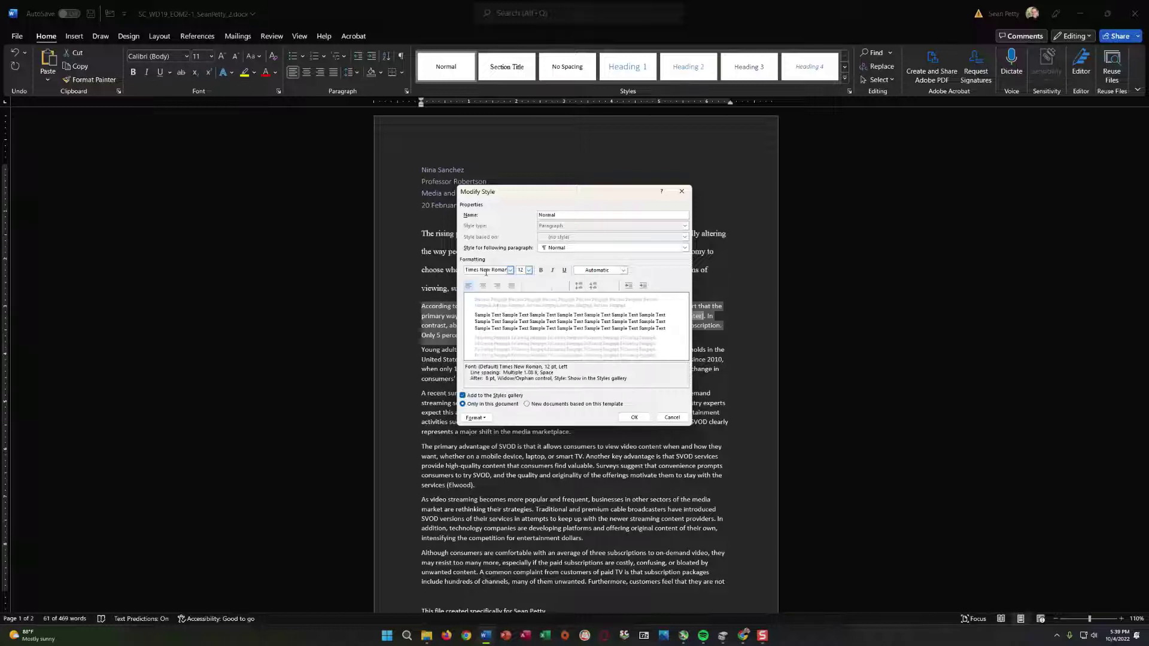
# Set the Normal style's paragraph spacing to 0 pt after with double line spacing, and apply the style changes
pyautogui.click(485, 420)
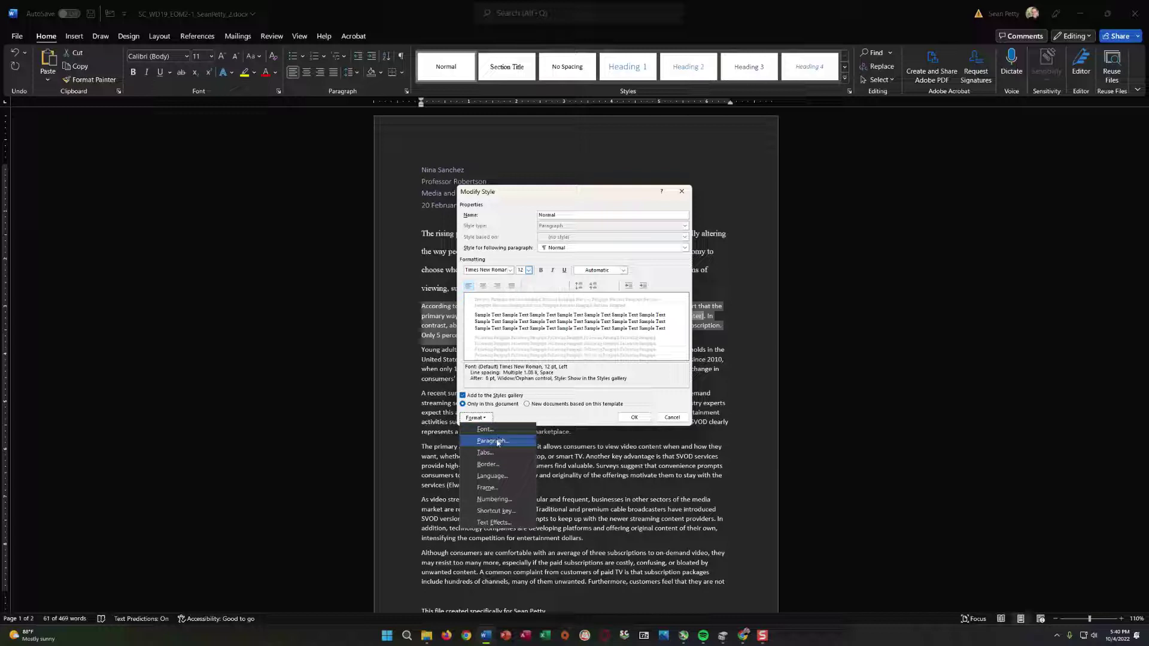
pyautogui.click(495, 441)
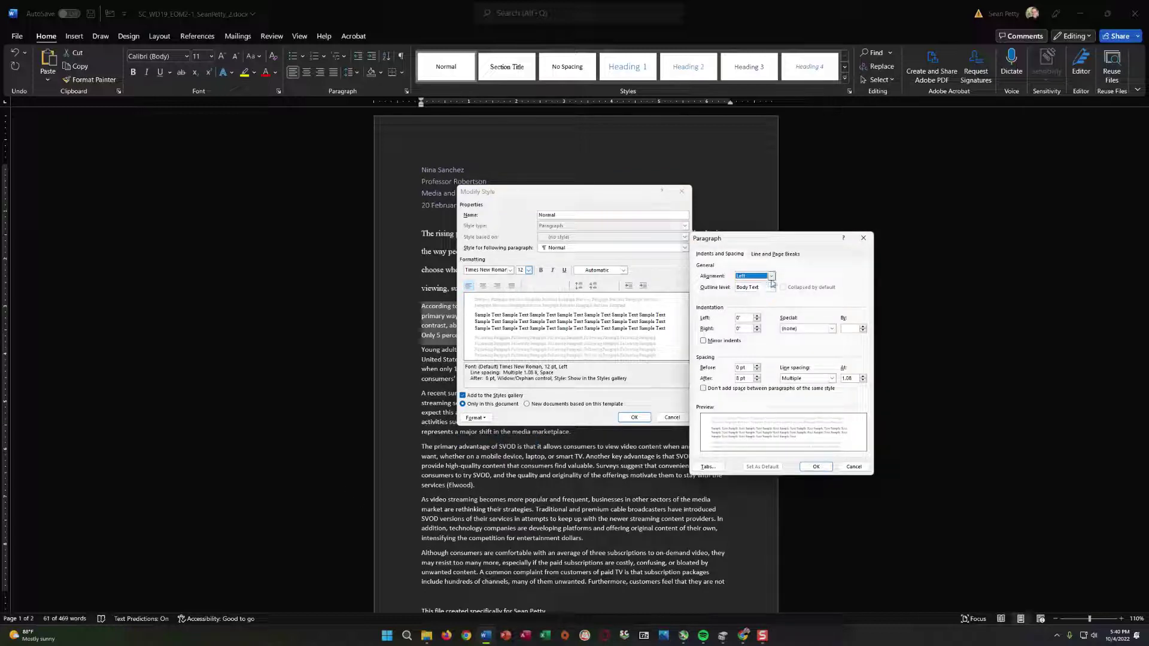
pyautogui.click(756, 380)
pyautogui.click(756, 381)
pyautogui.press('Tab')
pyautogui.hotkey('alt', 'Down')
pyautogui.press('Up')
pyautogui.press('Up')
pyautogui.press('Up')
pyautogui.press('Return')
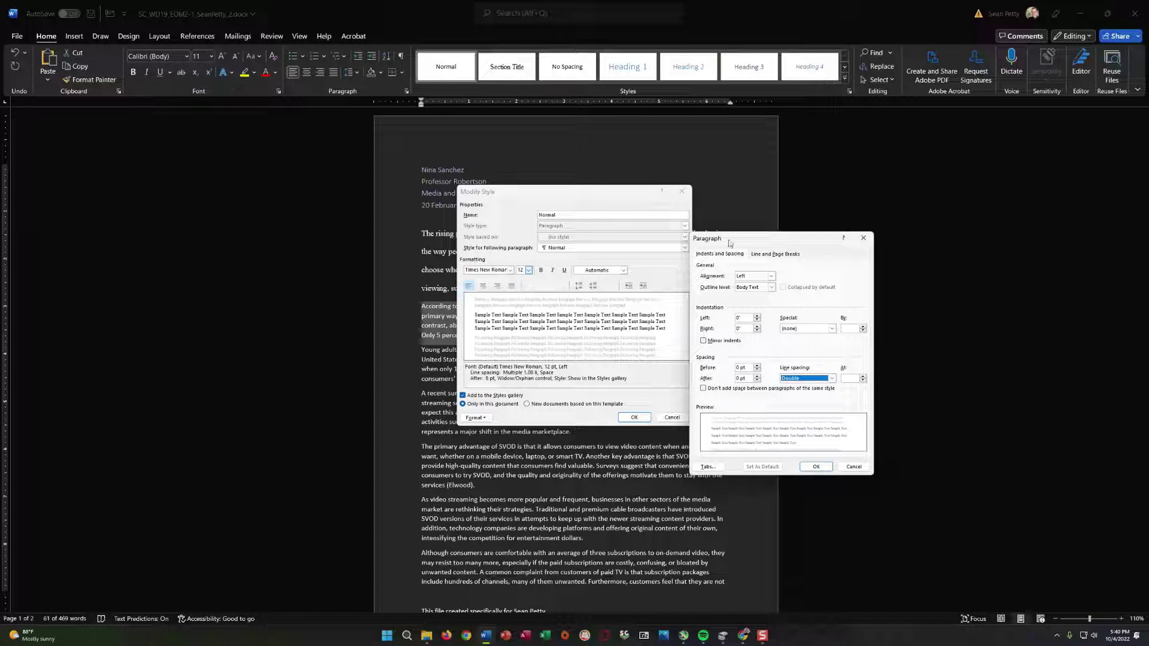
pyautogui.click(816, 467)
pyautogui.click(635, 417)
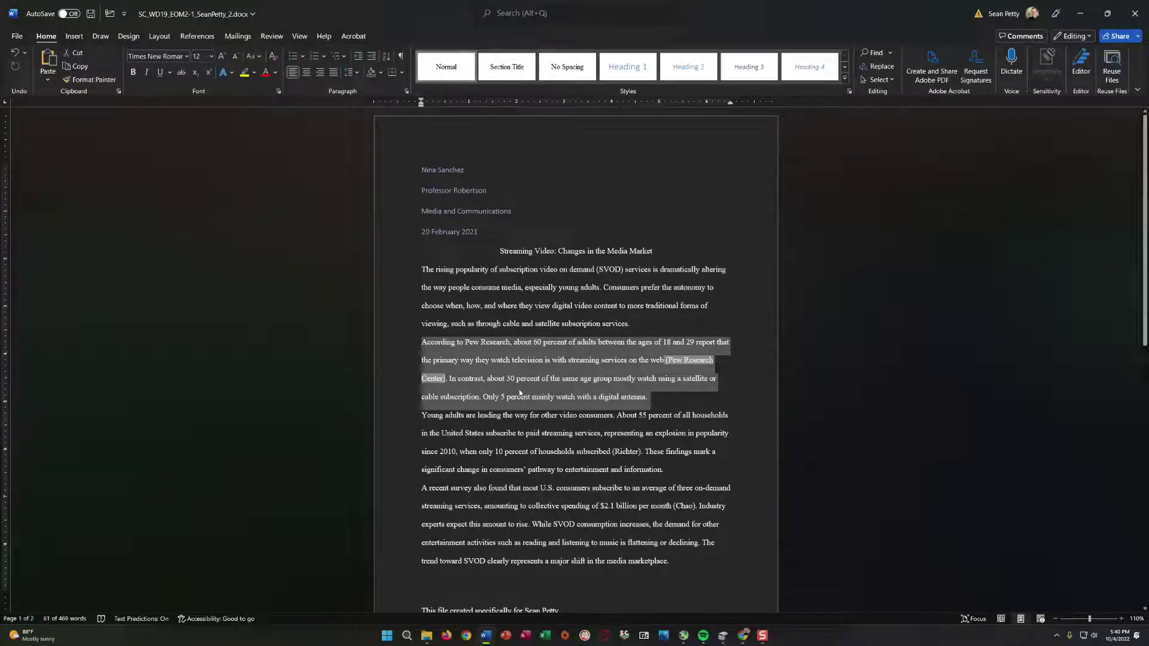
# Examine the restyled body paragraphs on both pages and the title and identification lines above them
pyautogui.scroll(-5, 519, 401)
pyautogui.scroll(-4, 518, 406)
pyautogui.scroll(8, 535, 469)
pyautogui.scroll(2, 535, 469)
pyautogui.scroll(-5, 512, 406)
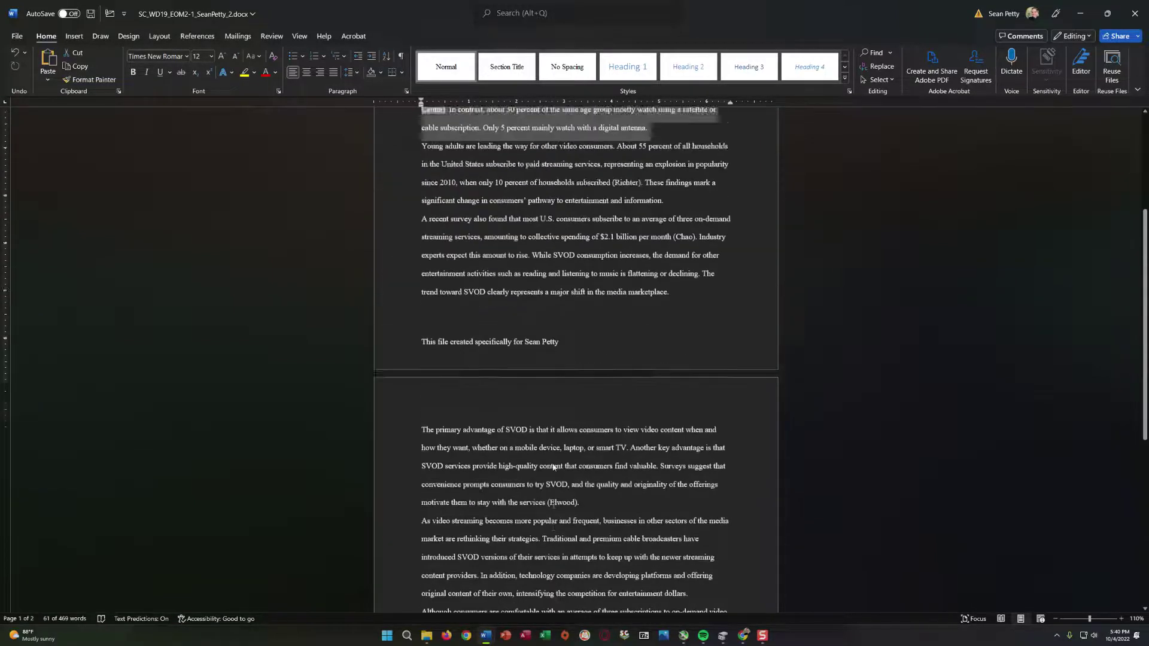
pyautogui.scroll(5, 556, 288)
pyautogui.moveTo(500, 251); pyautogui.dragTo(422, 273)
pyautogui.click(422, 272)
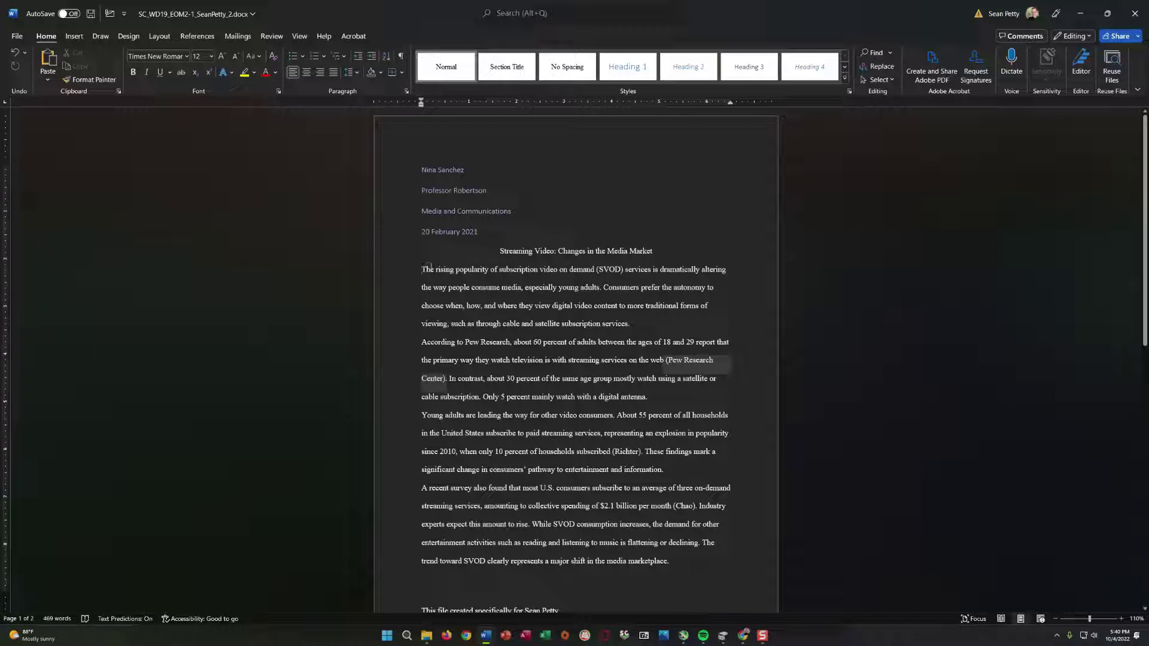
# With the formatting symbols shown, apply the Normal style to the four identification lines above the title, and hide the symbols
pyautogui.click(400, 57)
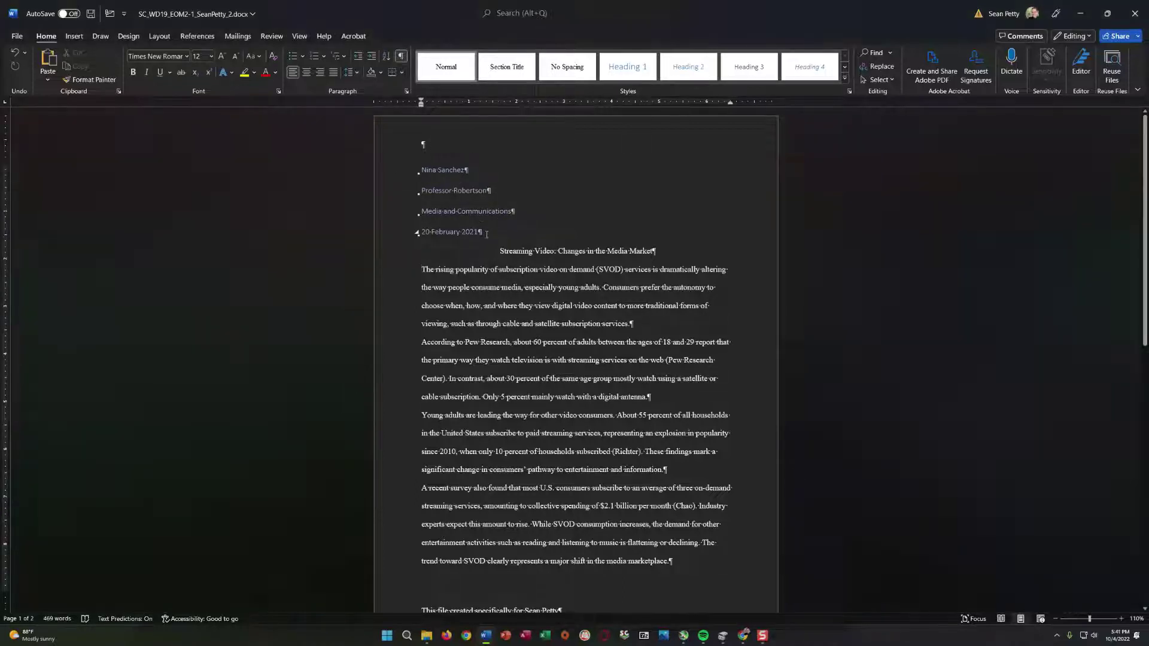
pyautogui.moveTo(482, 236); pyautogui.dragTo(418, 172)
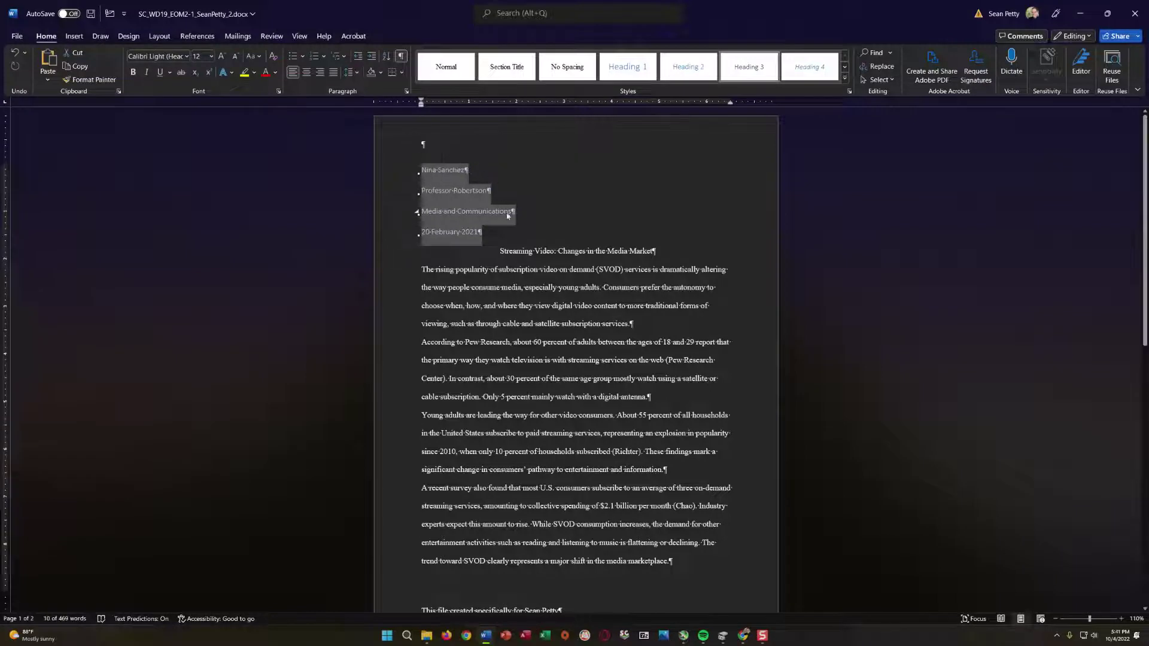
pyautogui.click(444, 72)
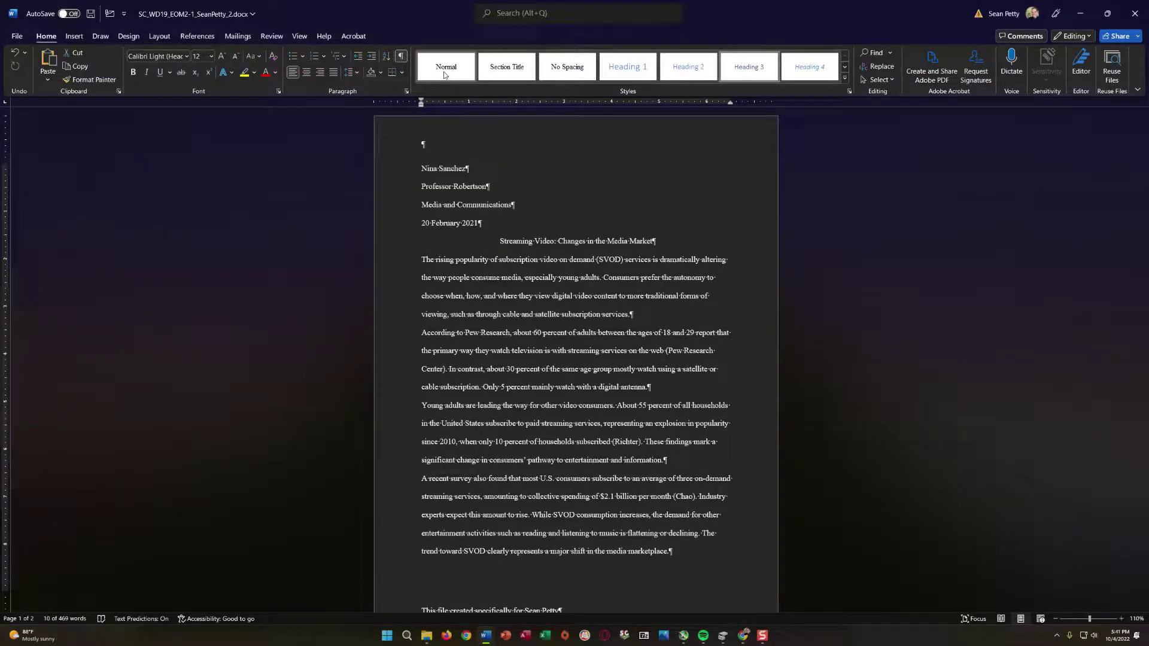
pyautogui.click(488, 295)
pyautogui.click(401, 55)
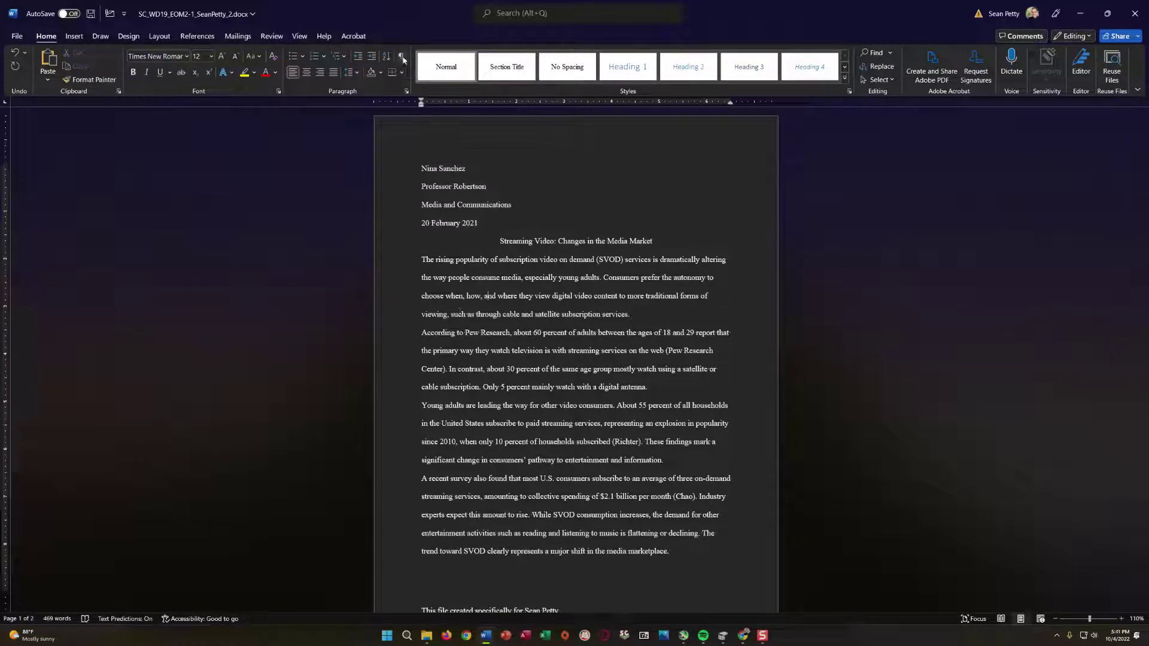
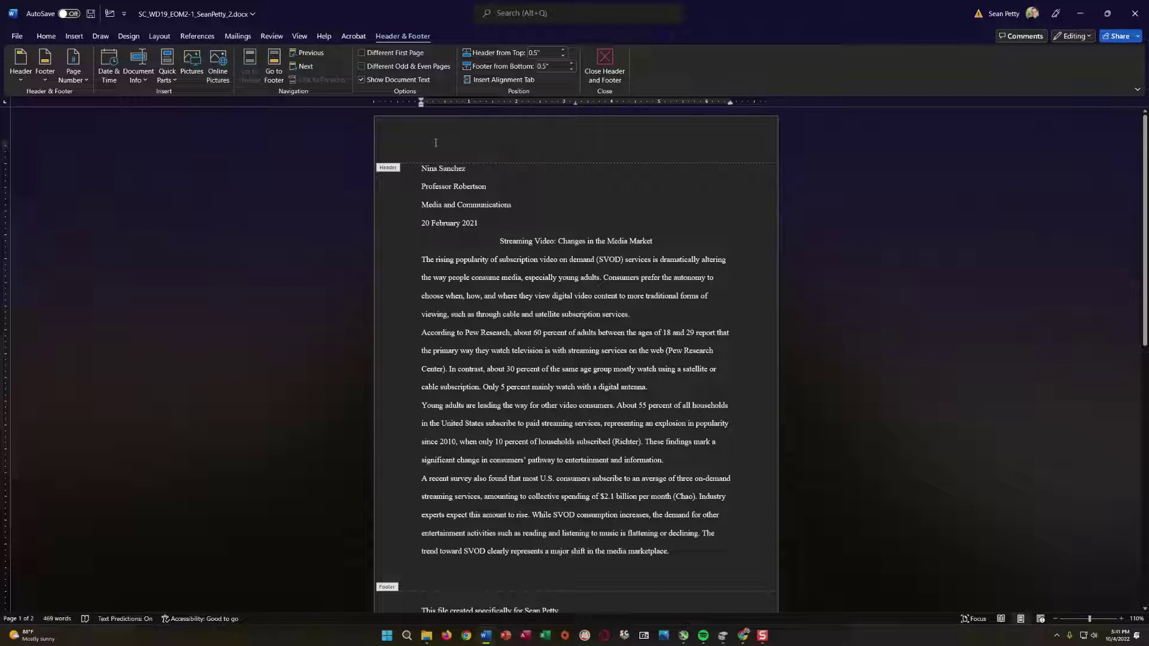
# Right-align the page header and enter the author's last name in it
pyautogui.click(49, 39)
pyautogui.click(378, 39)
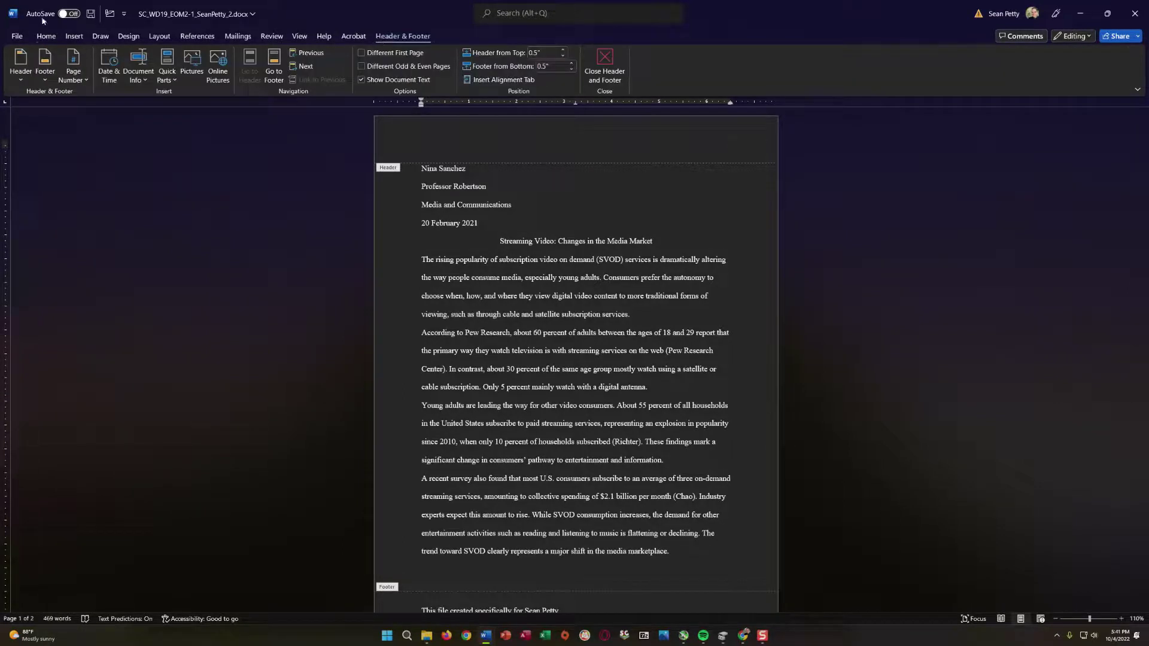
pyautogui.click(46, 36)
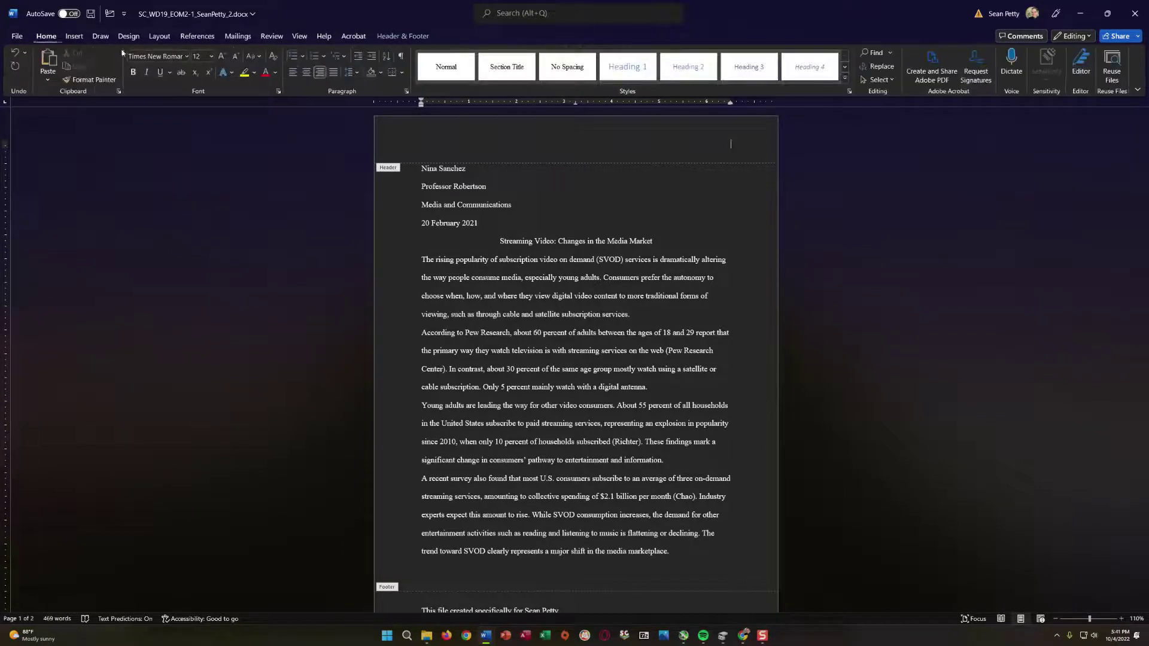
pyautogui.click(403, 36)
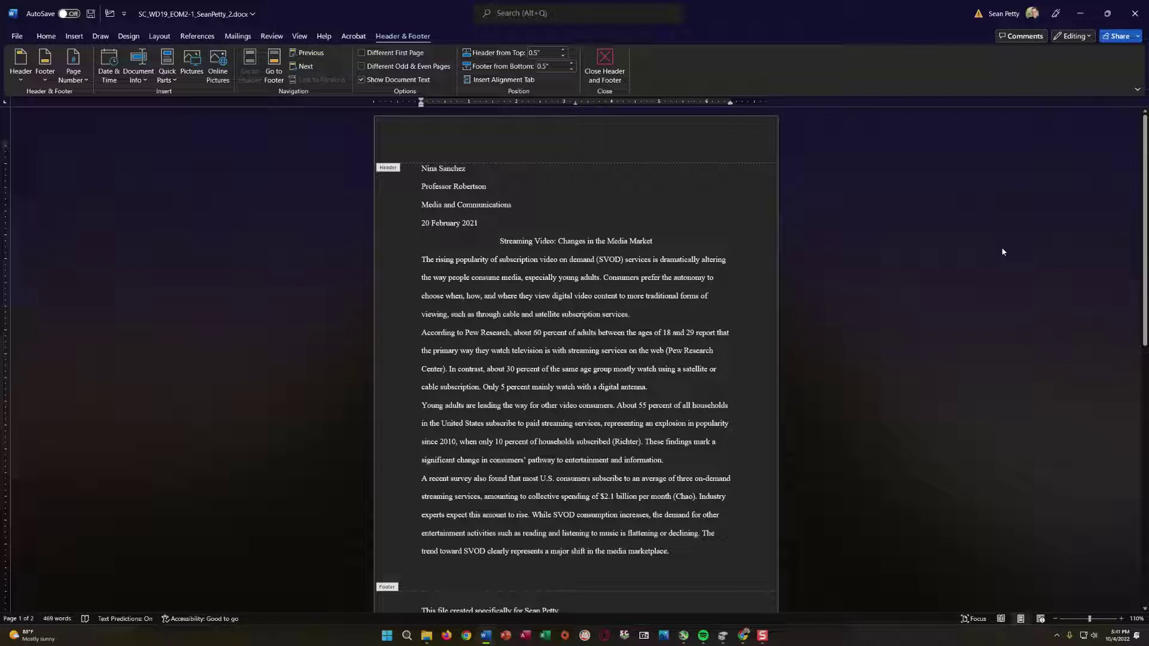
pyautogui.write('San')
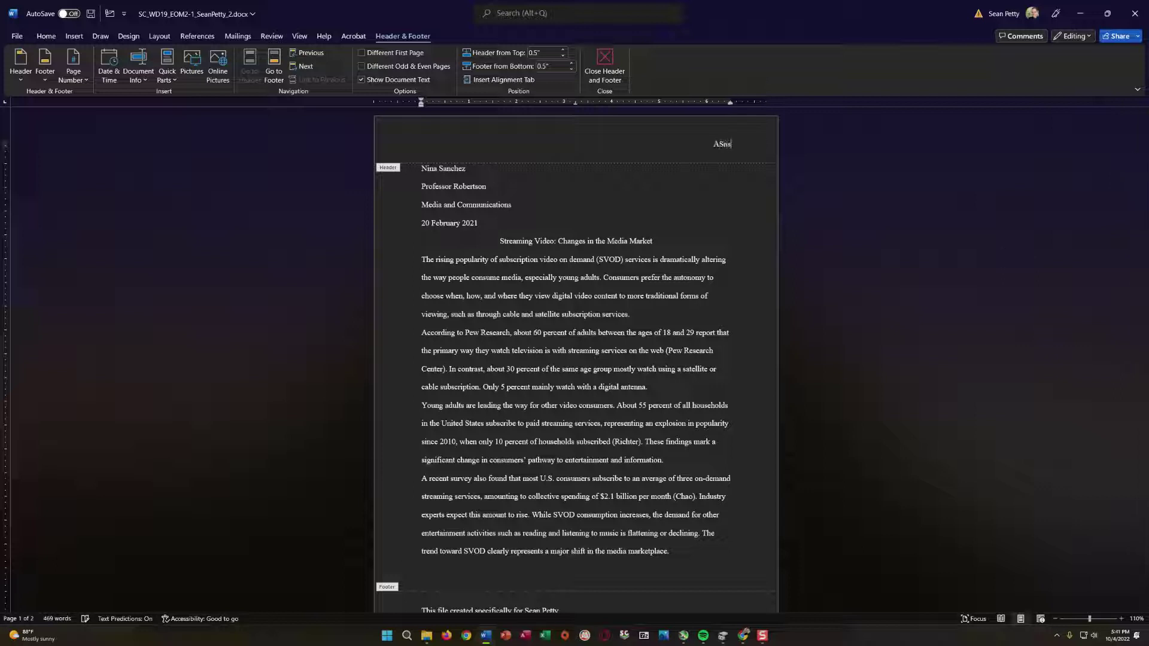
pyautogui.write('chez')
pyautogui.scroll(-7, 726, 439)
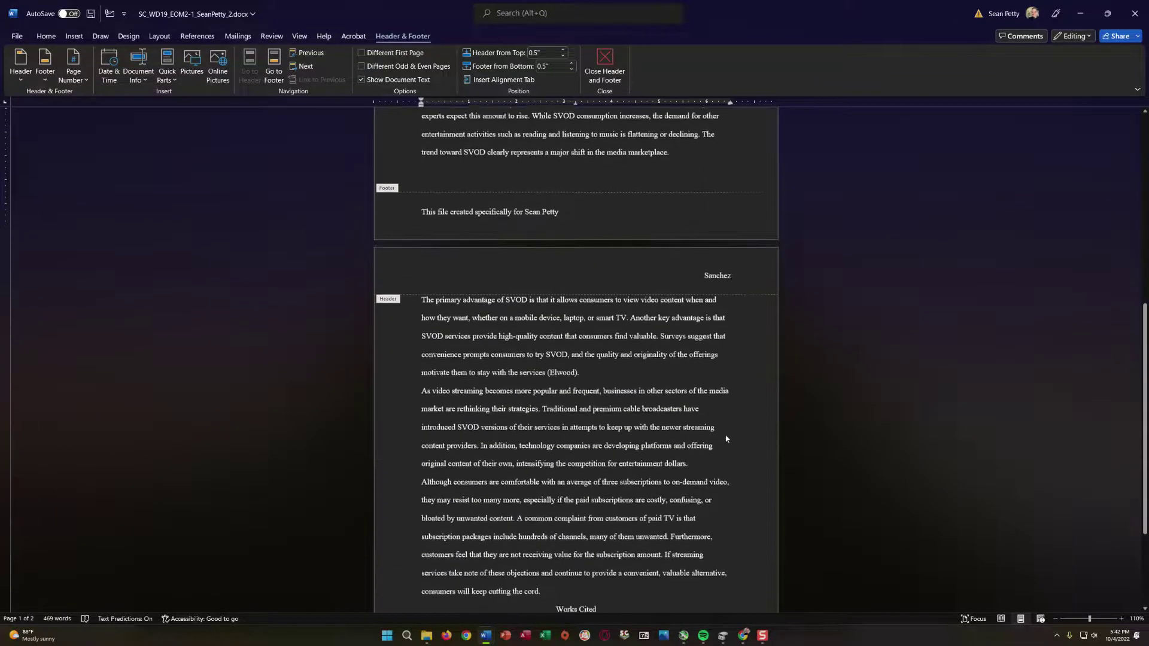
pyautogui.scroll(-3, 726, 439)
pyautogui.scroll(9, 731, 408)
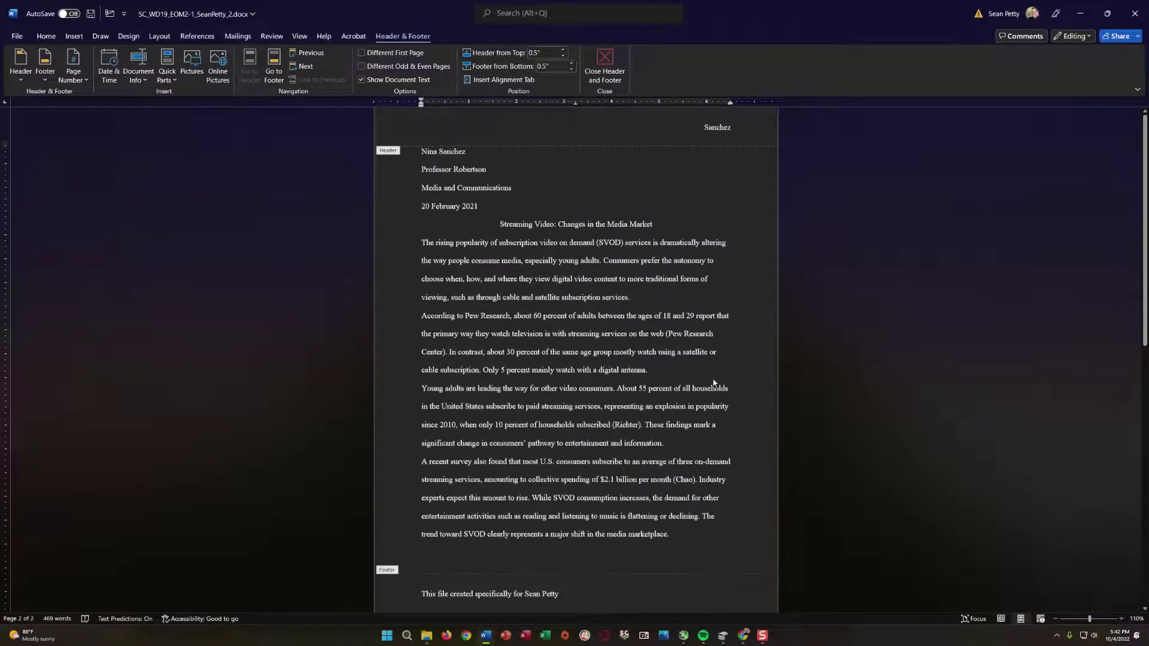
pyautogui.scroll(-5, 713, 383)
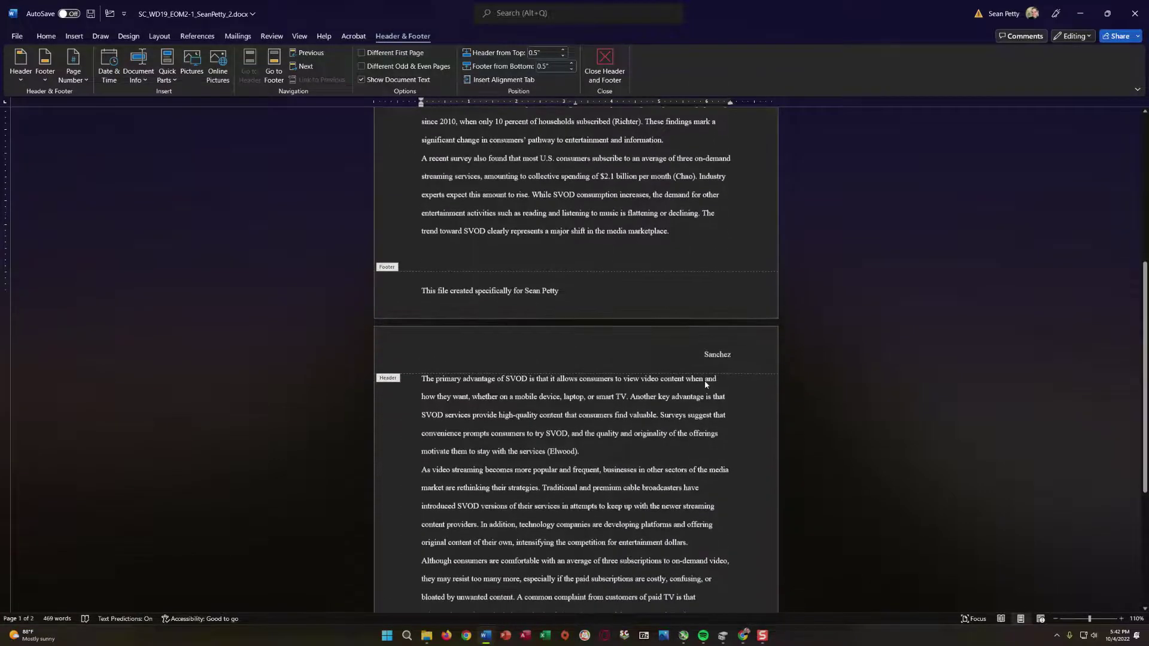
# Insert a plain page number after the last name in the page header, check it on both pages, and return to the document body
pyautogui.scroll(-1, 705, 385)
pyautogui.scroll(6, 731, 298)
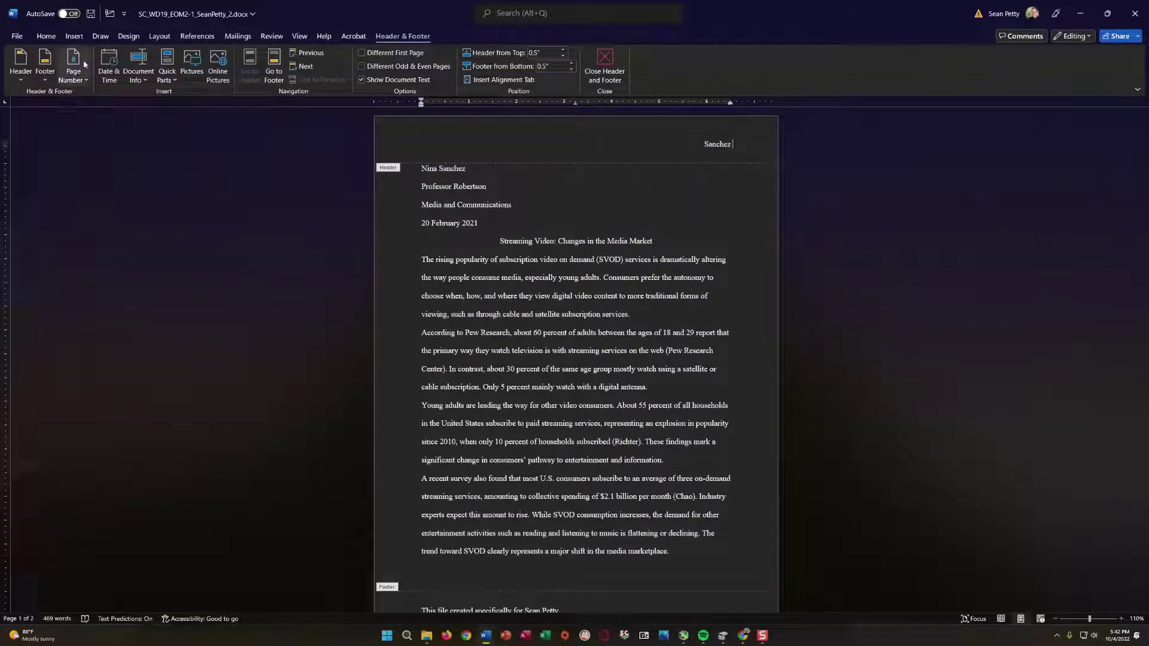
pyautogui.click(72, 84)
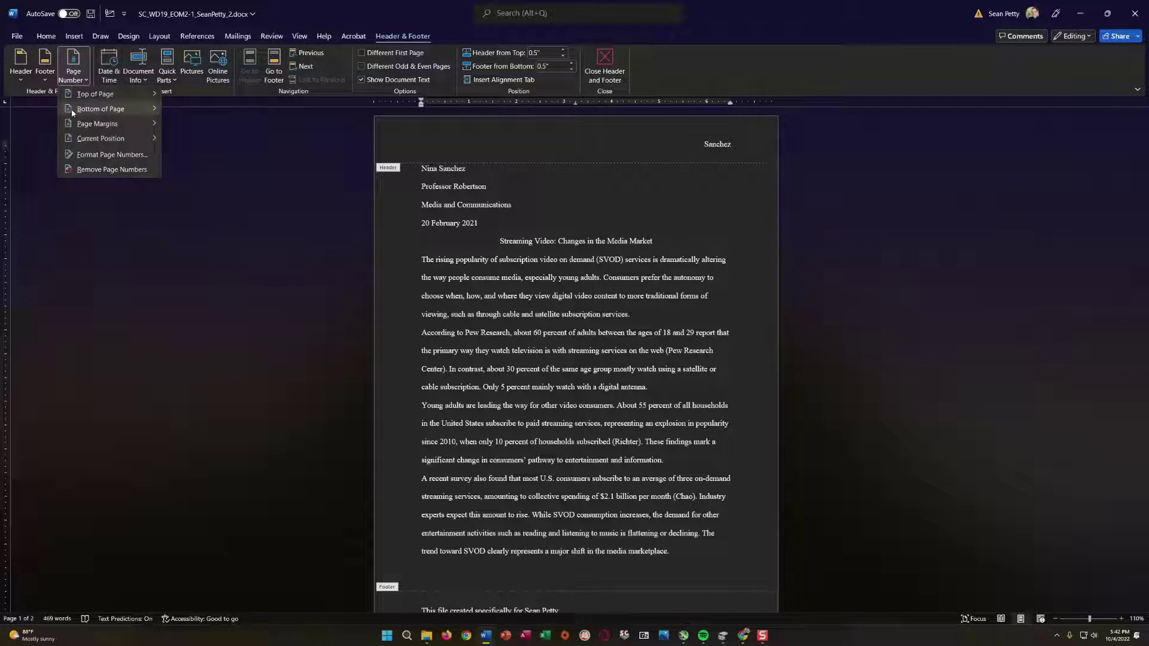
pyautogui.moveTo(66, 108)
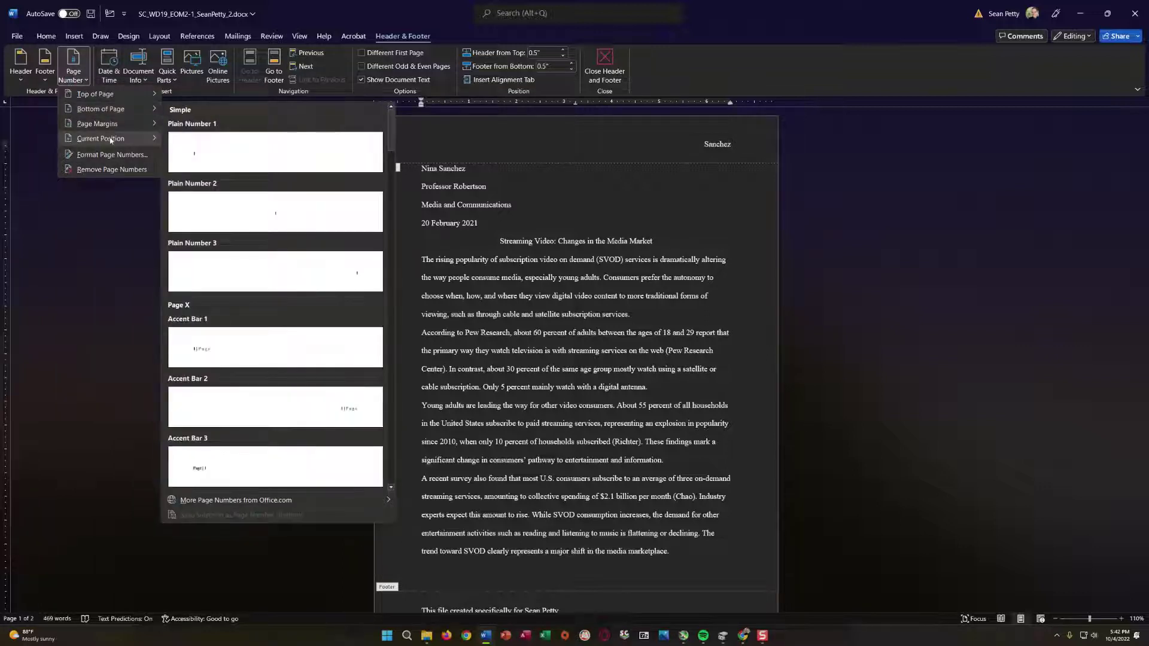
pyautogui.moveTo(111, 139)
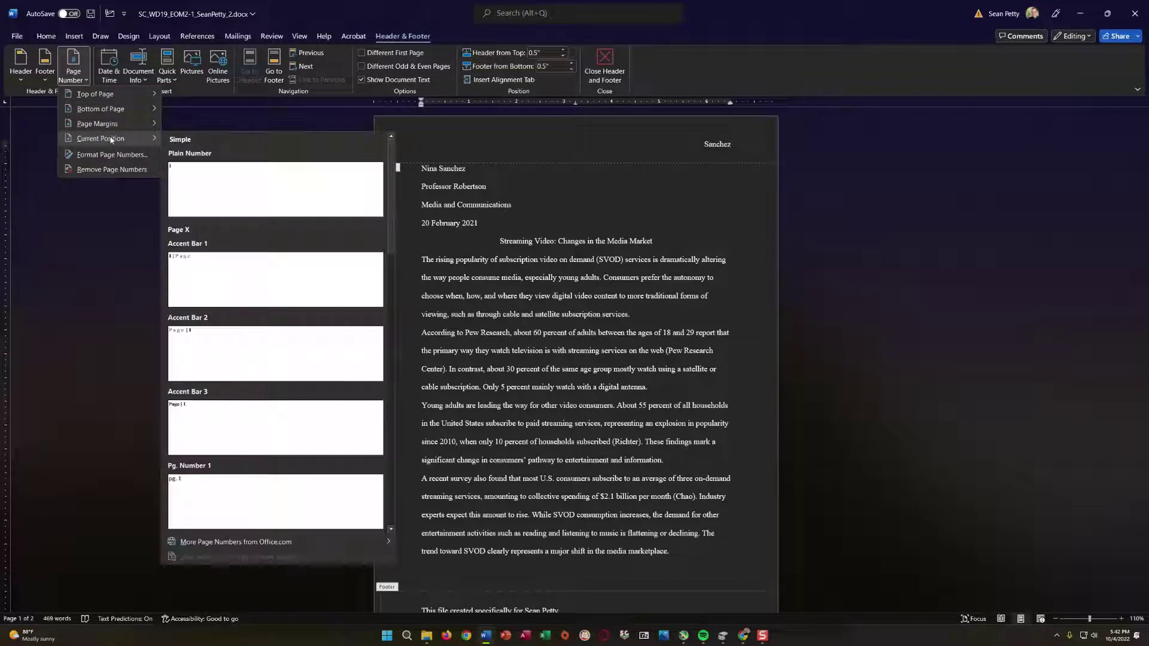
pyautogui.click(225, 184)
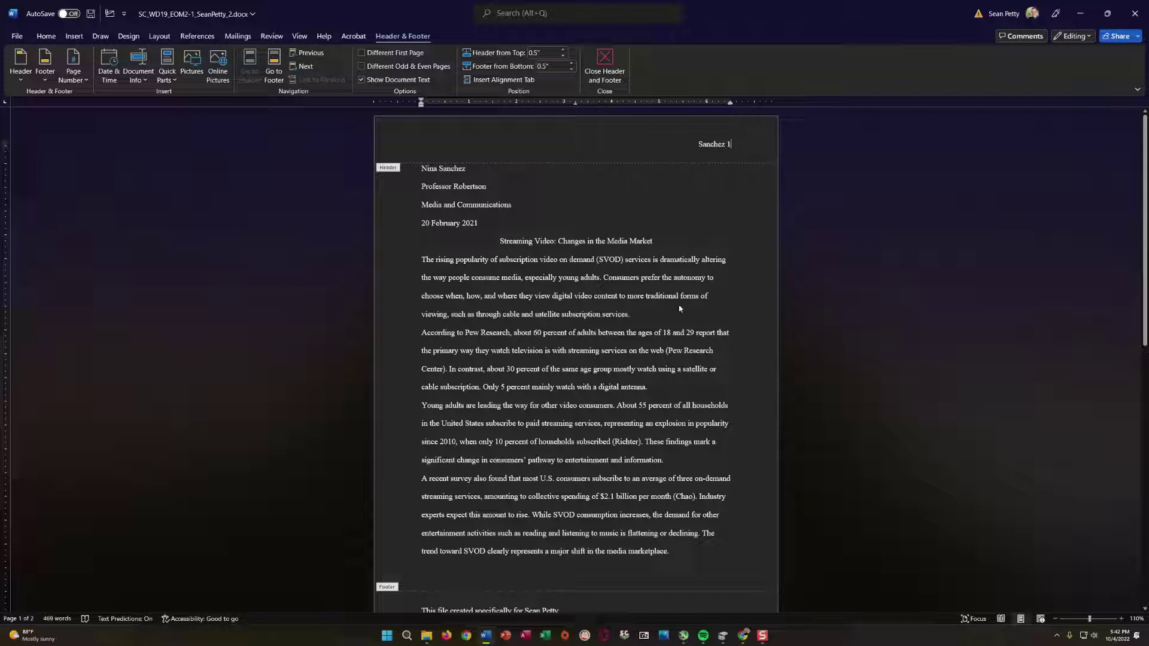
pyautogui.scroll(-5, 679, 309)
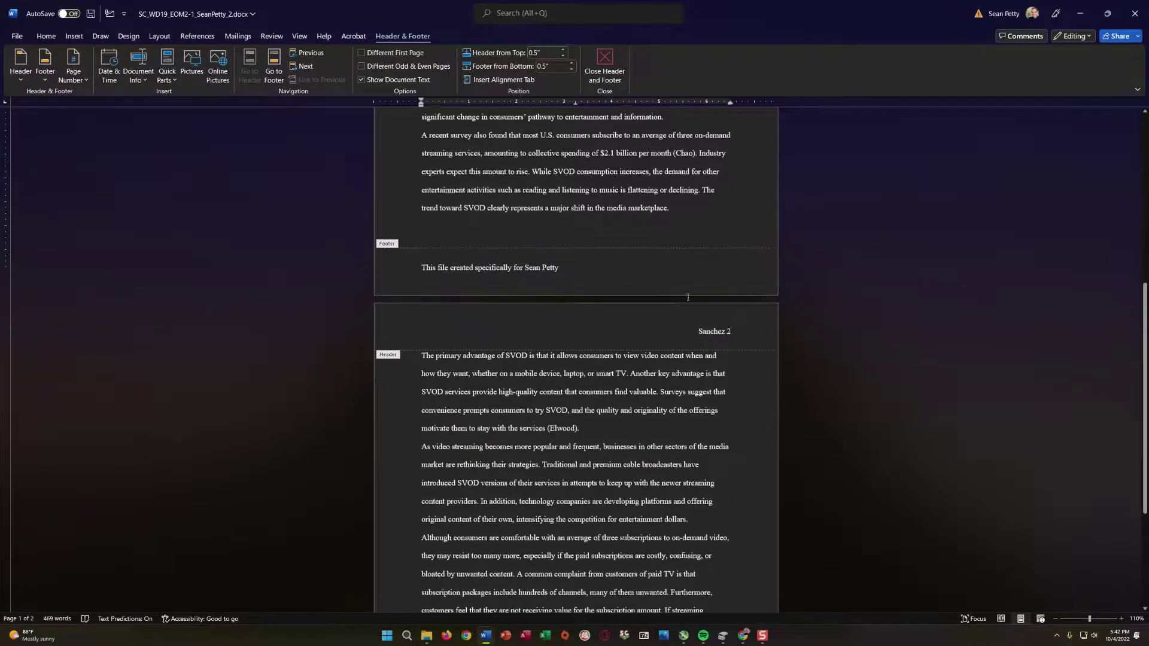
pyautogui.scroll(-4, 688, 298)
pyautogui.scroll(2, 684, 413)
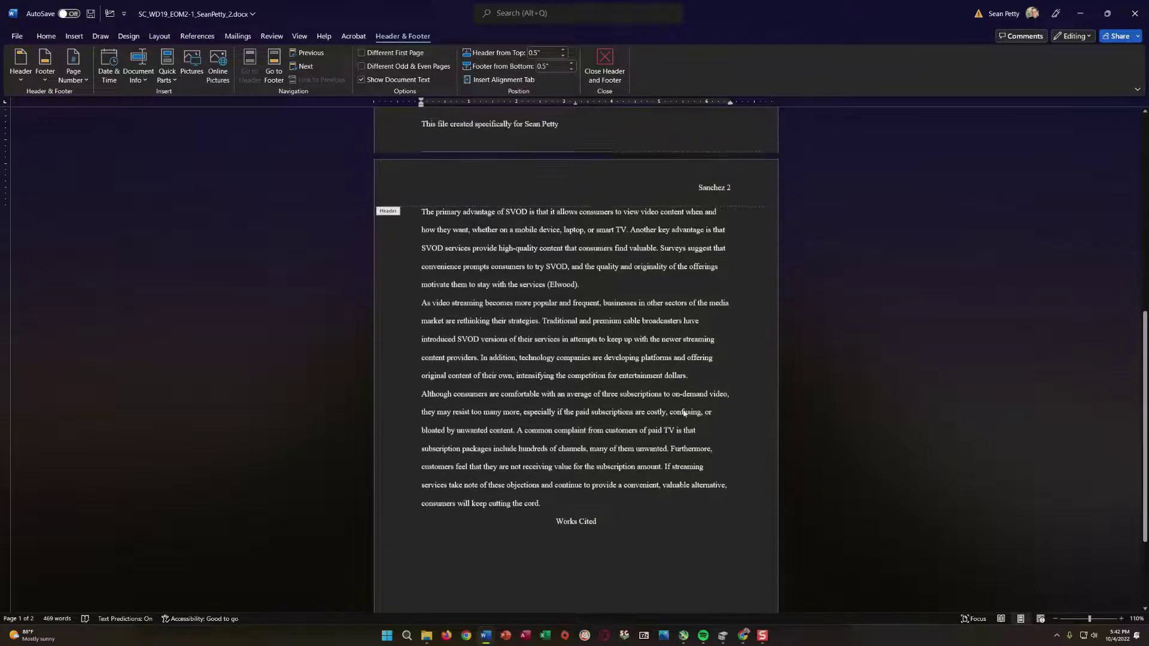
pyautogui.scroll(8, 684, 413)
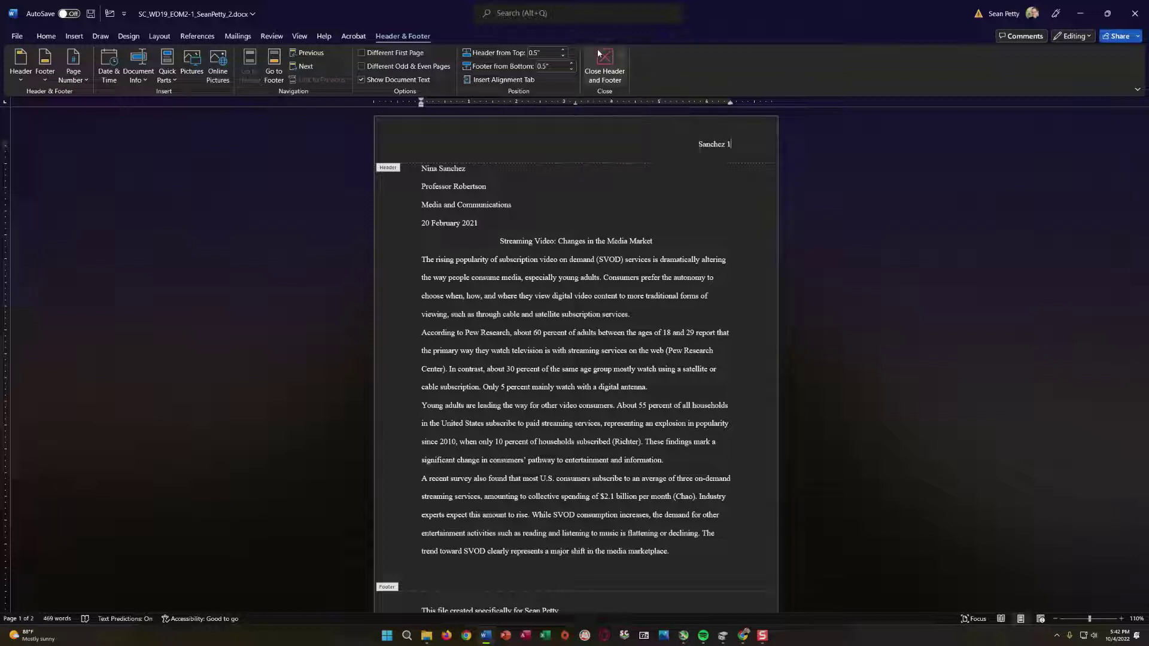
pyautogui.doubleClick(637, 200)
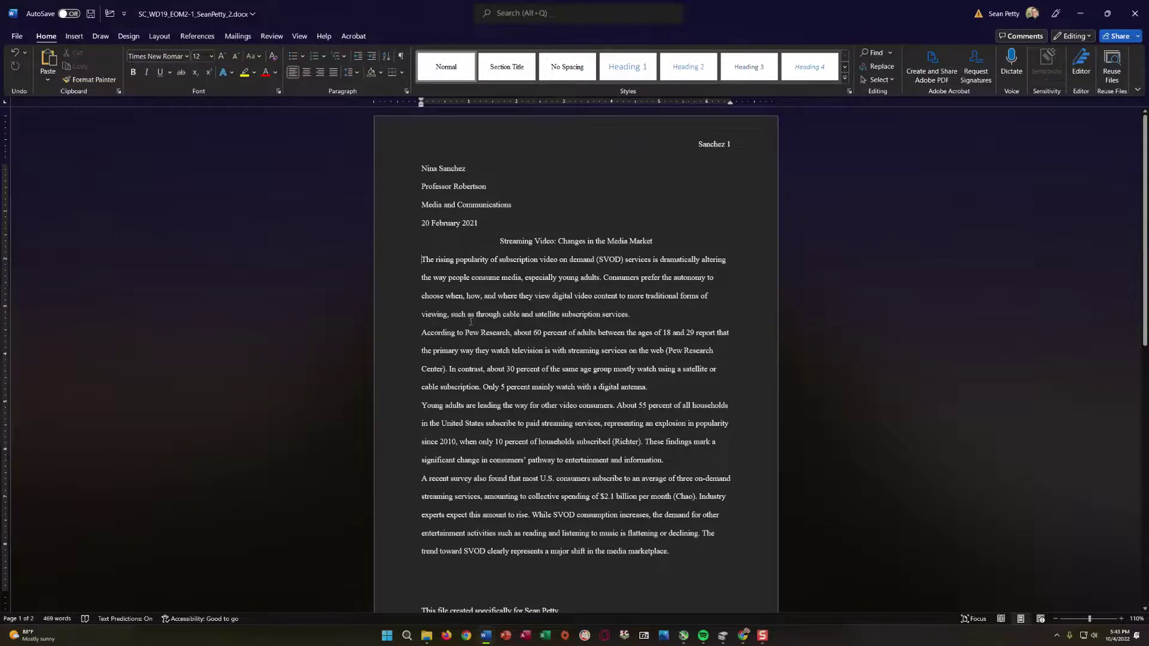
pyautogui.scroll(-8, 417, 259)
pyautogui.scroll(-2, 484, 386)
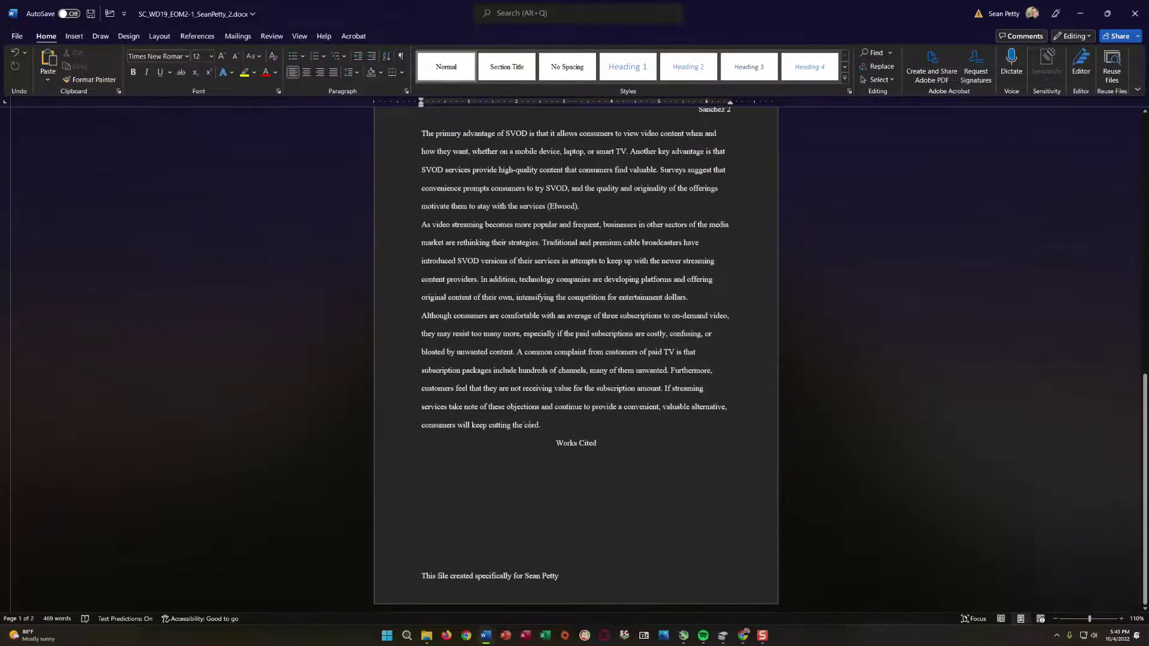
pyautogui.keyDown('shift'); pyautogui.click(553, 426); pyautogui.keyUp('shift')
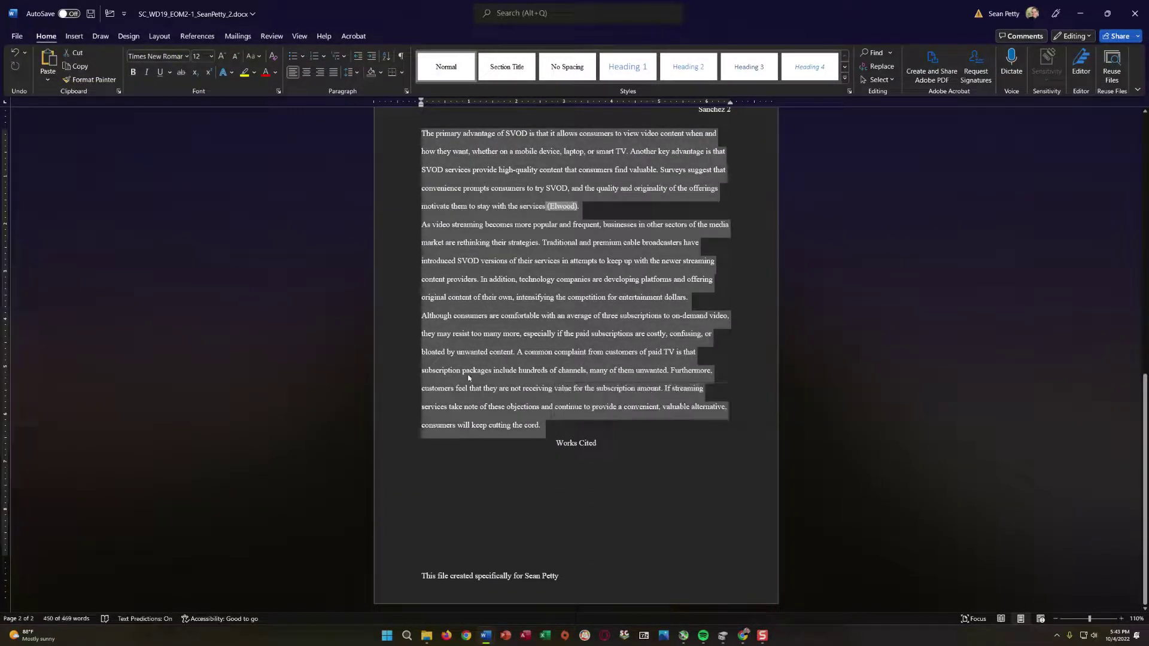
pyautogui.click(501, 439)
pyautogui.scroll(10, 497, 431)
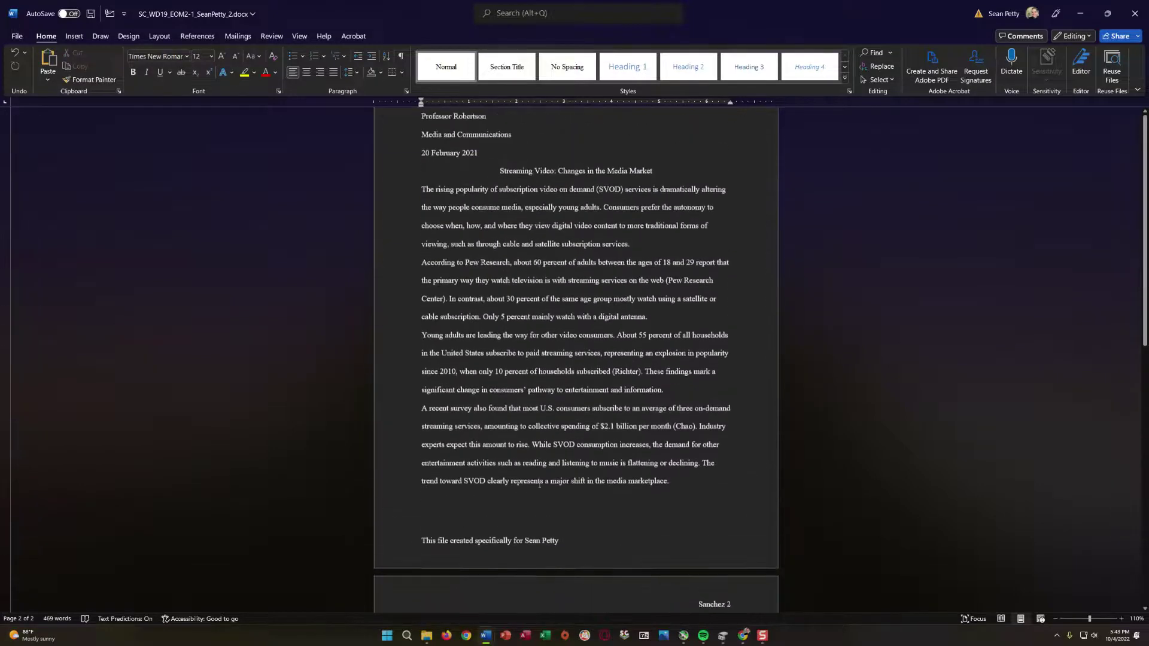
pyautogui.click(418, 257)
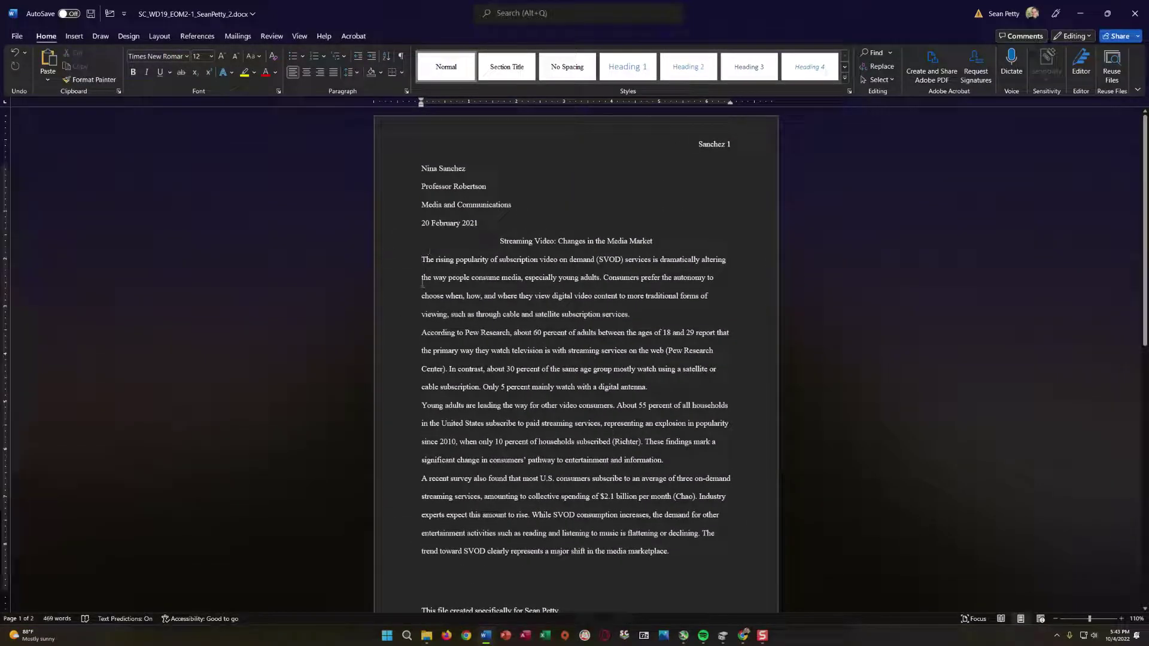
pyautogui.moveTo(422, 266); pyautogui.dragTo(548, 526)
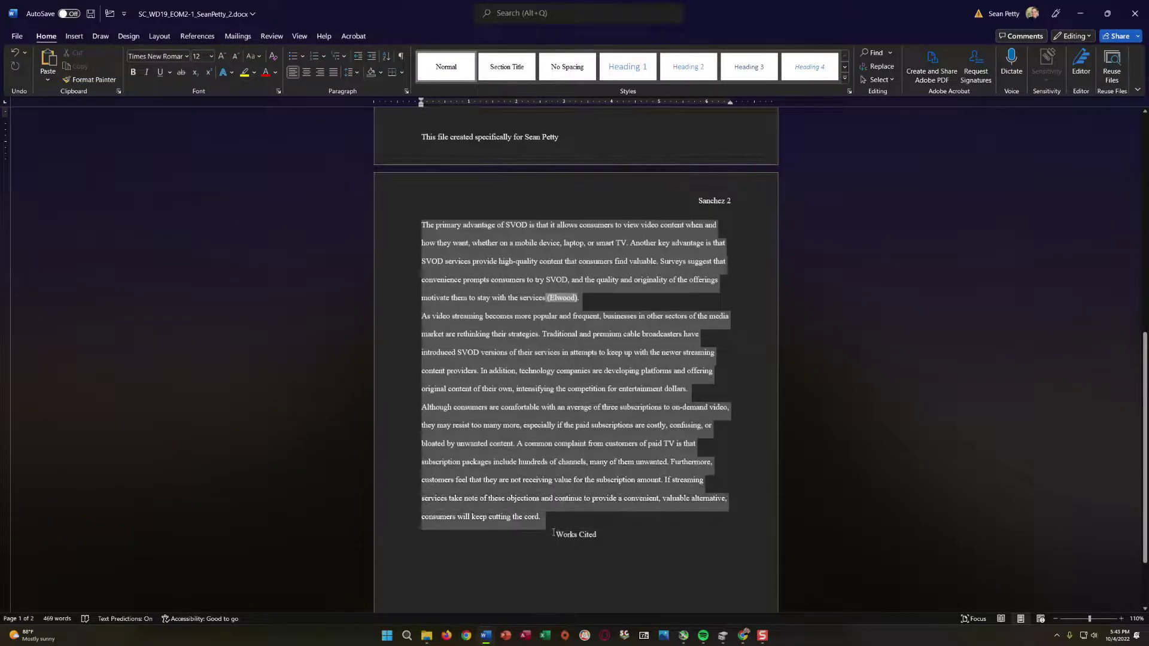
pyautogui.scroll(5, 548, 381)
pyautogui.scroll(4, 547, 381)
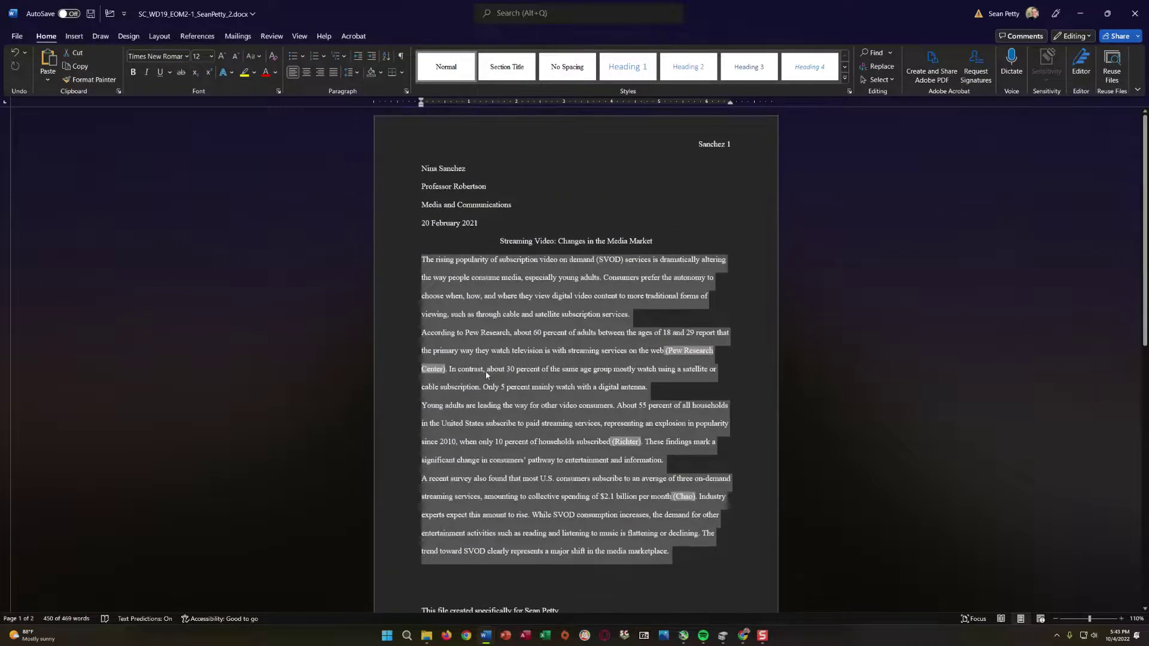
pyautogui.click(448, 334)
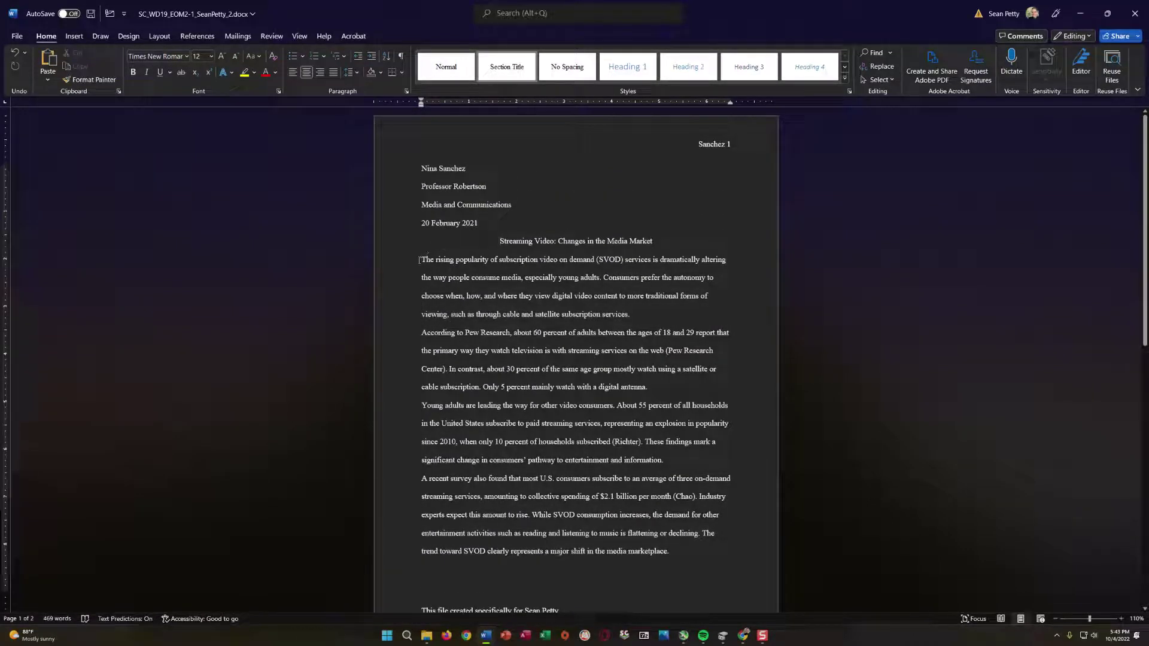
# Select all body paragraphs, from the first one under the title through the last one above the Works Cited heading
pyautogui.scroll(-1, 597, 415)
pyautogui.scroll(-7, 597, 416)
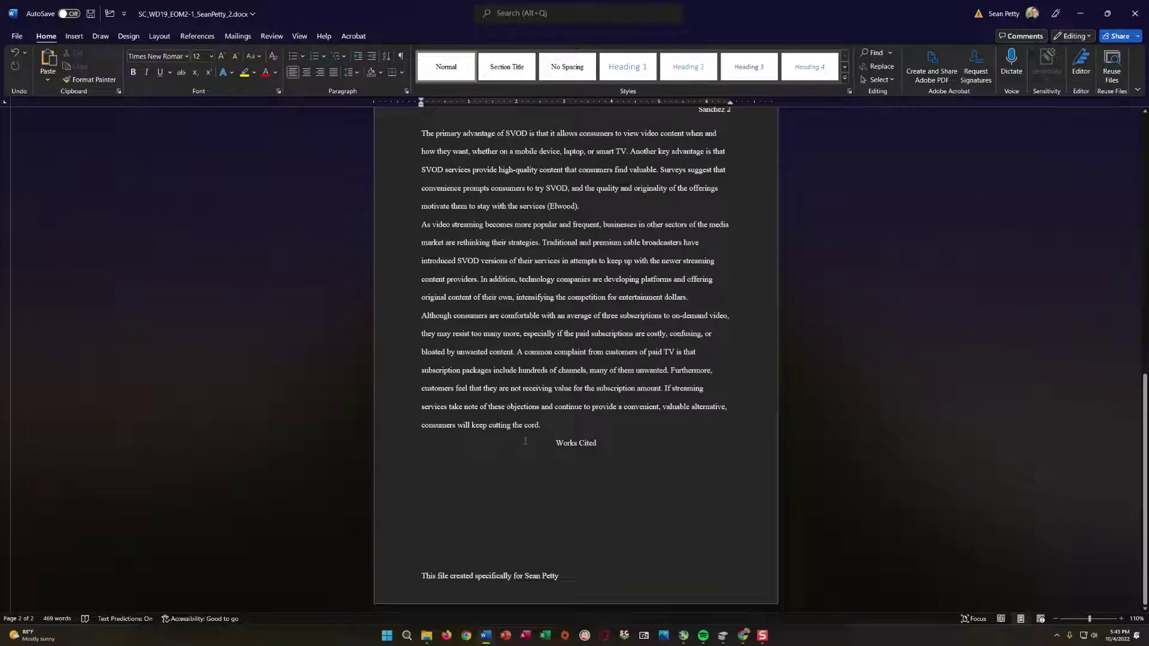
pyautogui.keyDown('shift'); pyautogui.click(557, 425); pyautogui.keyUp('shift')
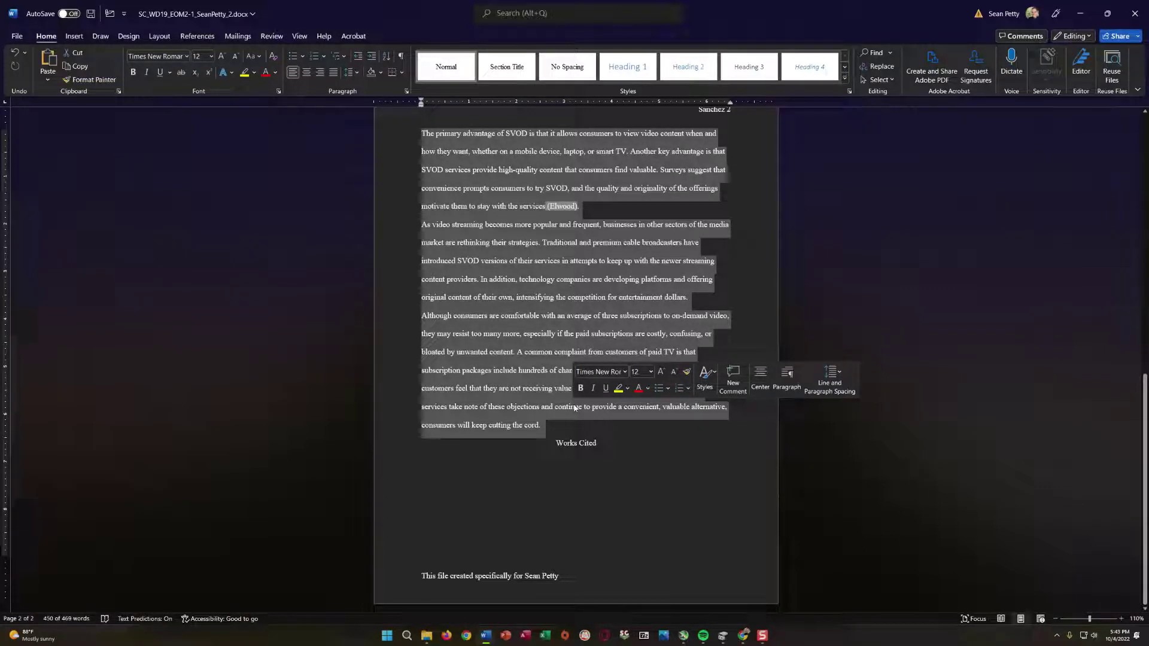
pyautogui.scroll(8, 473, 280)
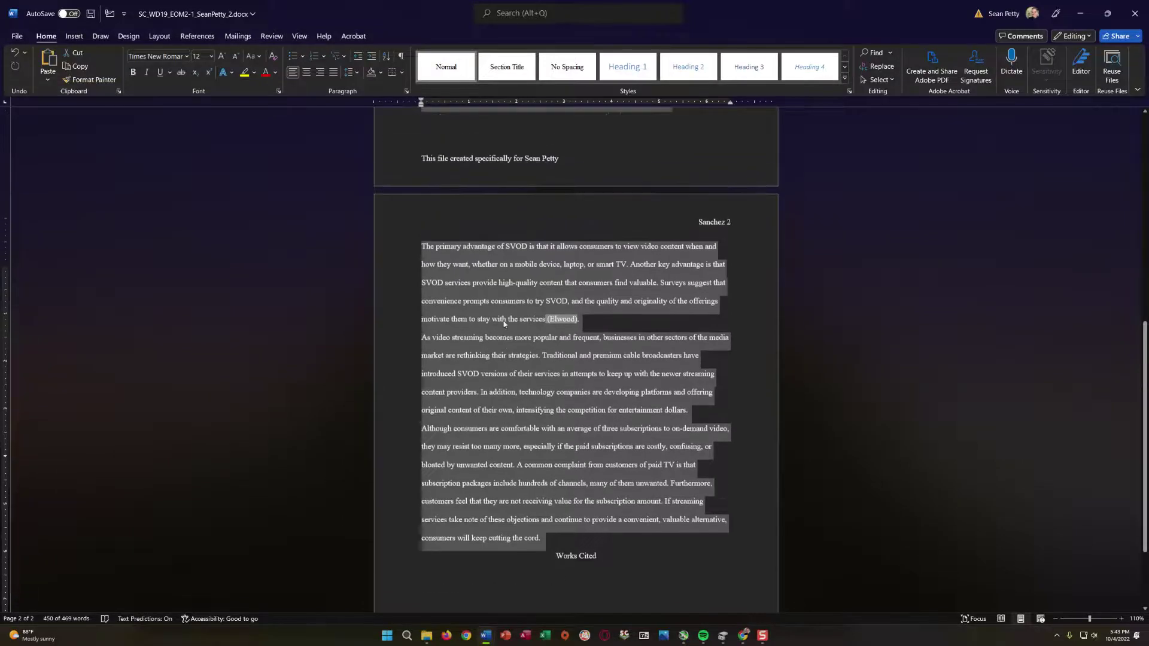
pyautogui.scroll(5, 505, 383)
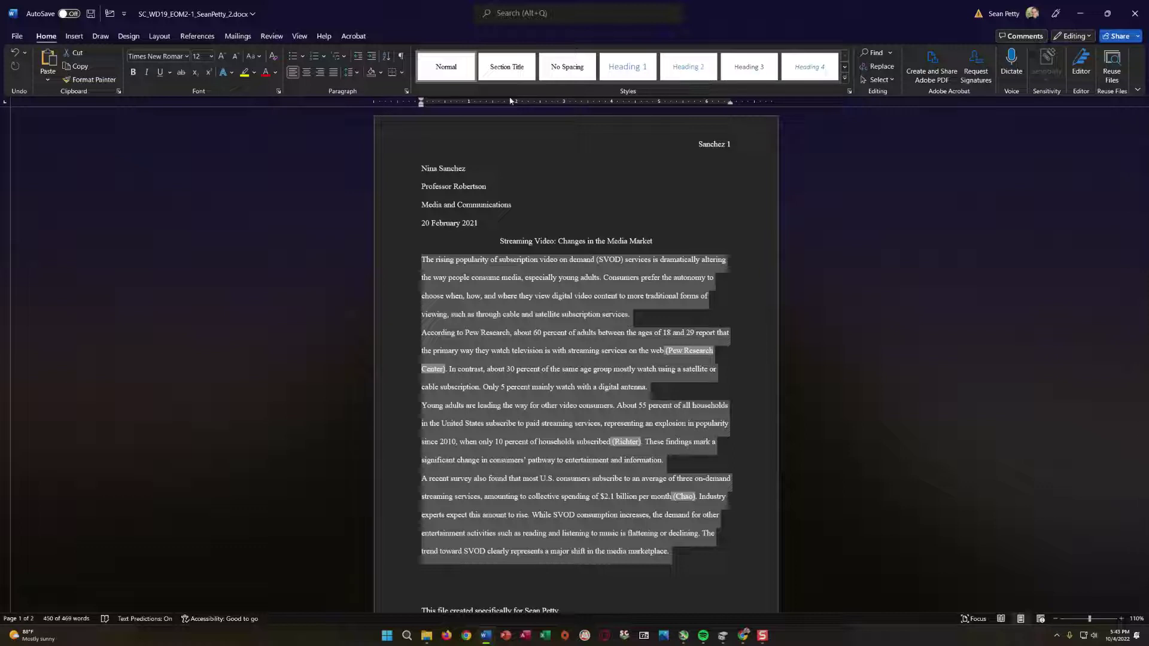
# Hide and show the ruler above the document several times, leaving it displayed
pyautogui.click(295, 36)
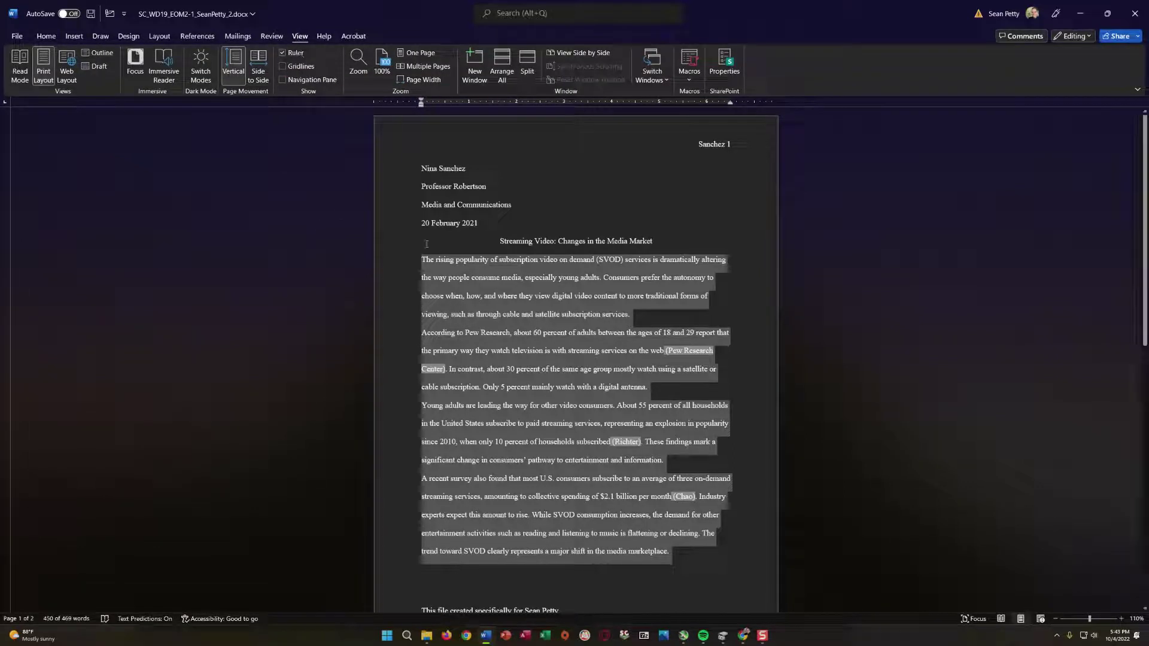
pyautogui.click(283, 53)
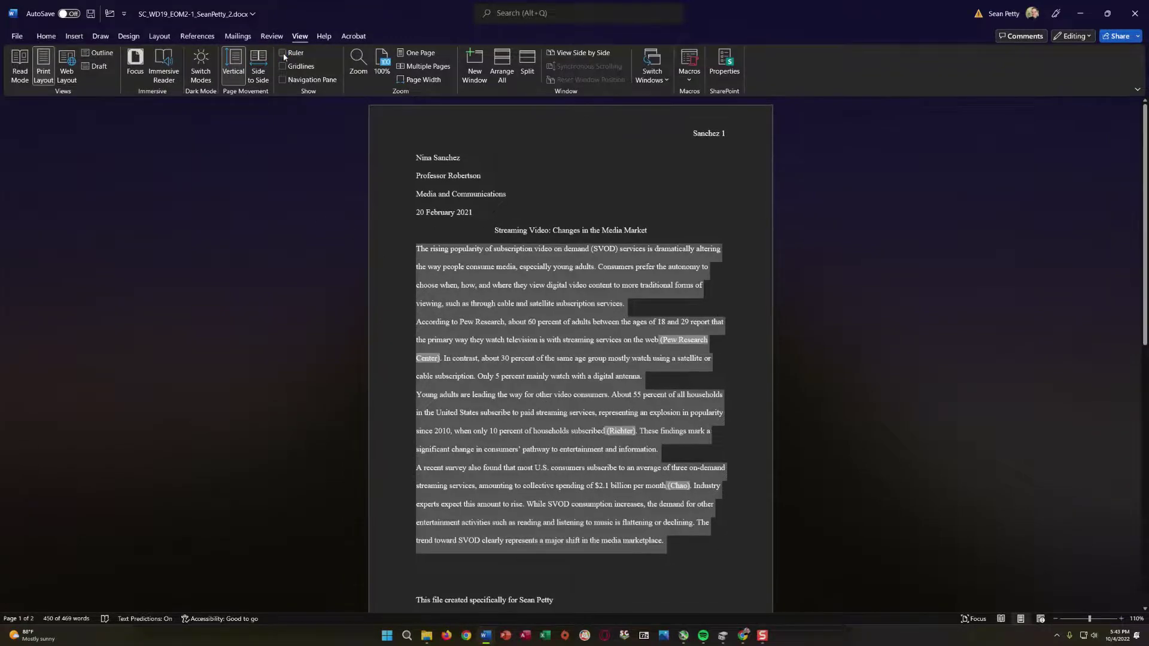
pyautogui.click(282, 53)
pyautogui.click(282, 53)
pyautogui.click(283, 52)
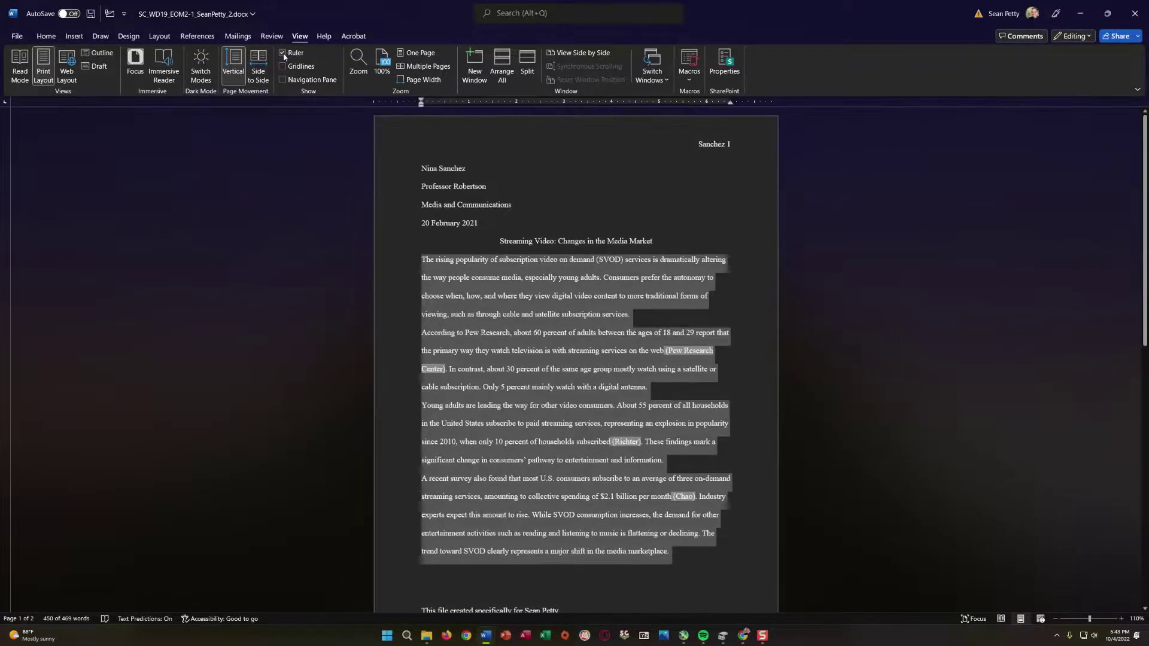
pyautogui.click(303, 52)
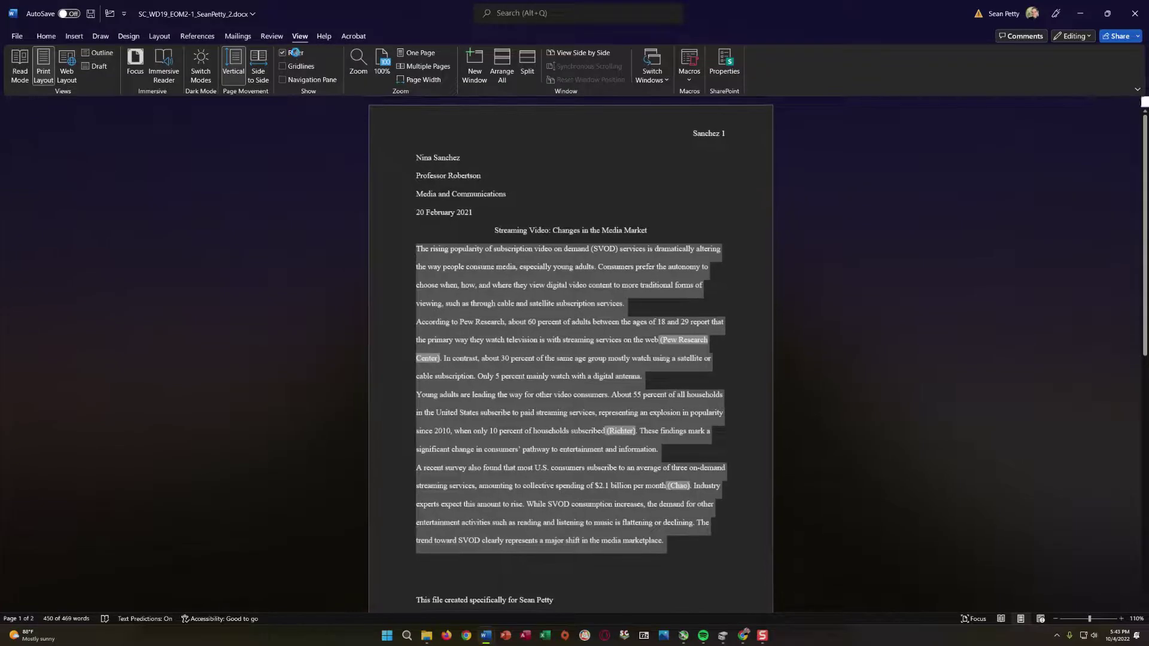
pyautogui.click(303, 52)
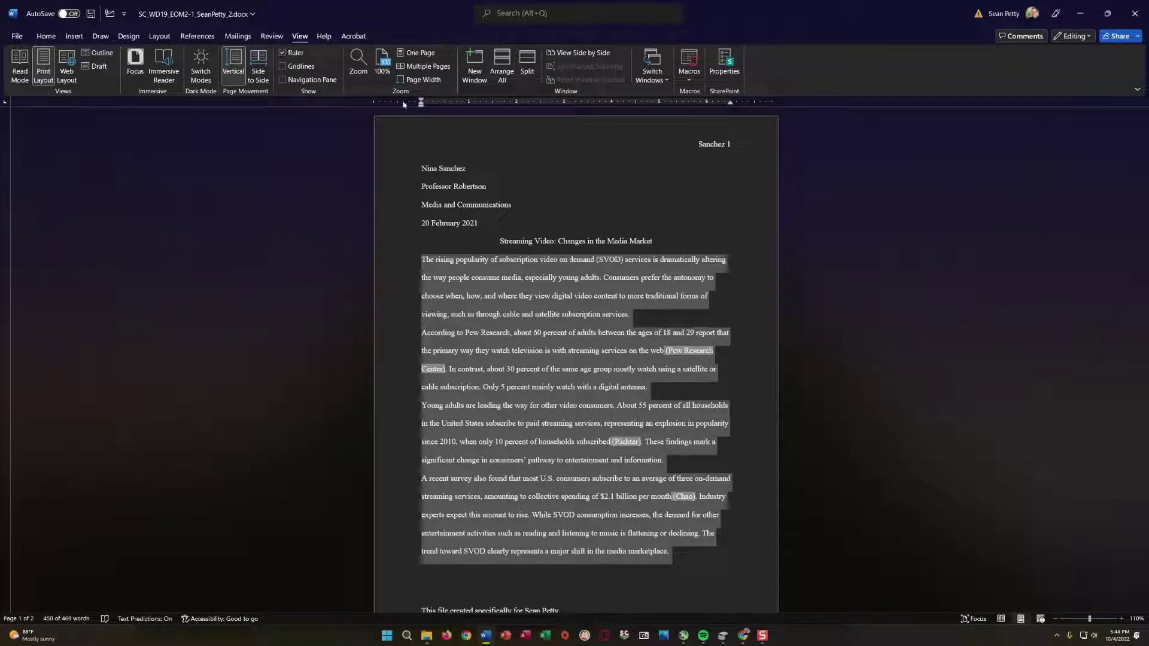
# Try a 0.5-inch first-line indent and a slight left indent on the selected paragraphs with the ruler, and reset the paragraph formatting
pyautogui.moveTo(422, 101)
pyautogui.mouseDown()
pyautogui.moveTo(470, 103)
pyautogui.moveTo(445, 103)
pyautogui.mouseUp()
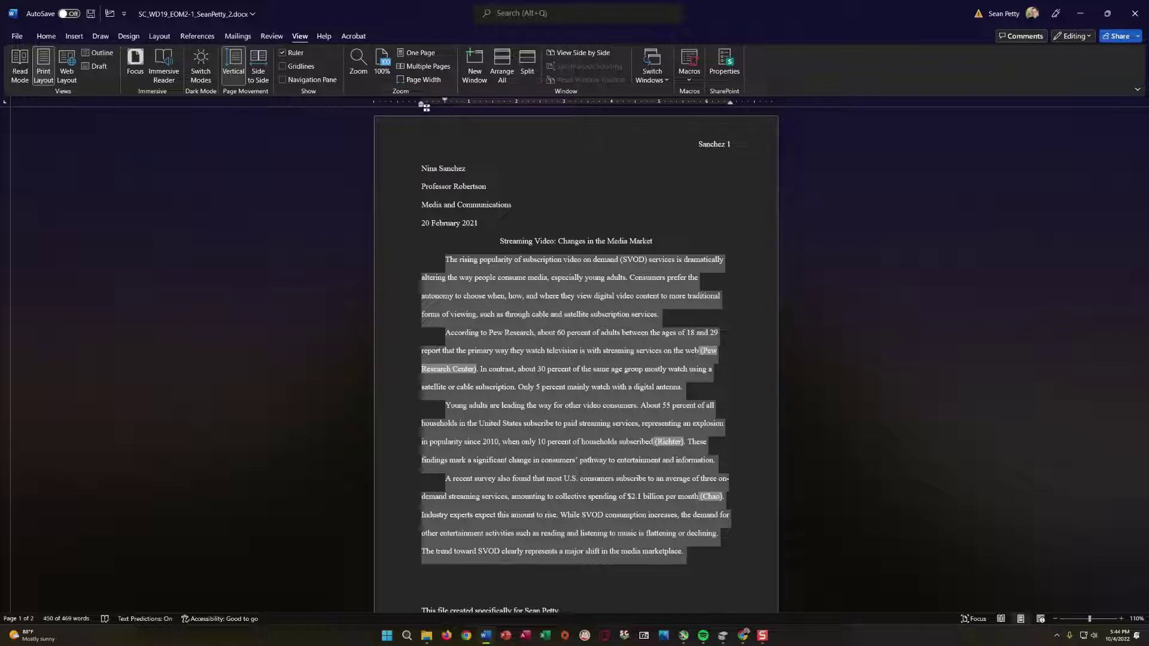
pyautogui.moveTo(421, 107)
pyautogui.mouseDown()
pyautogui.moveTo(456, 113)
pyautogui.moveTo(423, 117)
pyautogui.mouseUp()
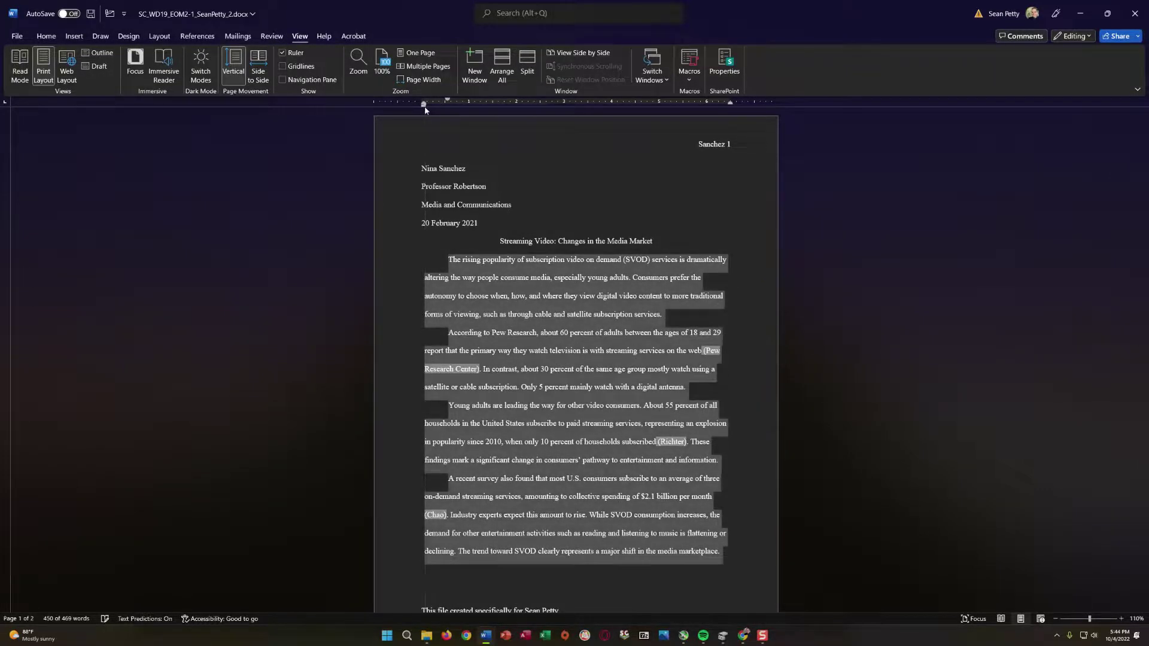
pyautogui.moveTo(423, 106); pyautogui.dragTo(423, 106)
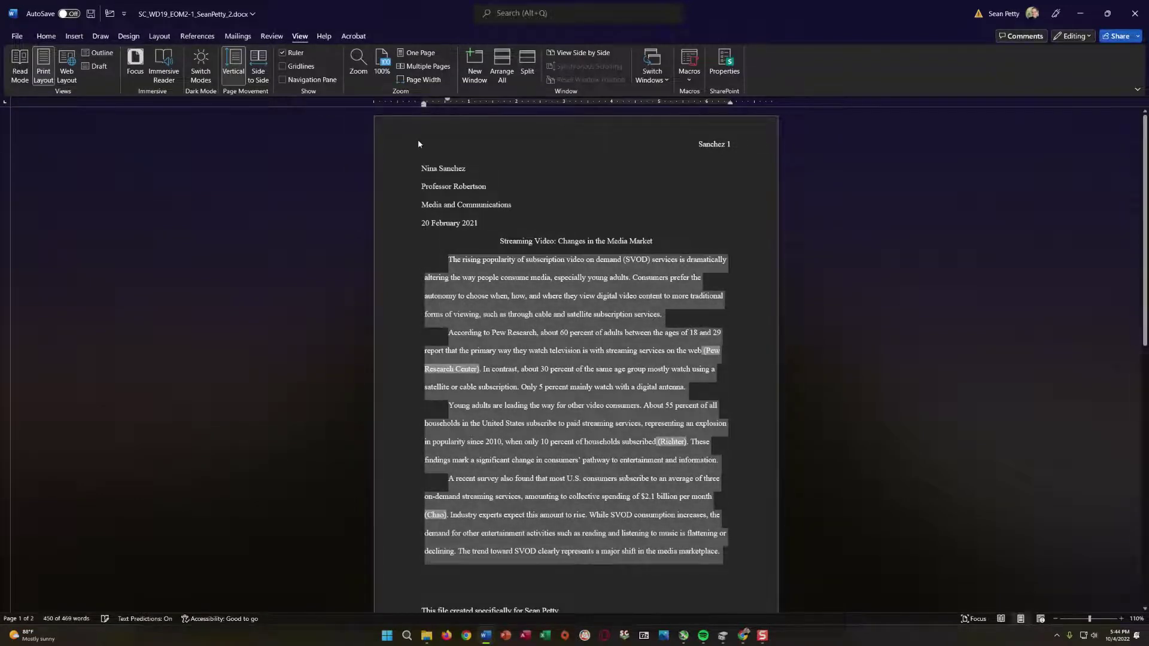
pyautogui.hotkey('ctrl', 'q')
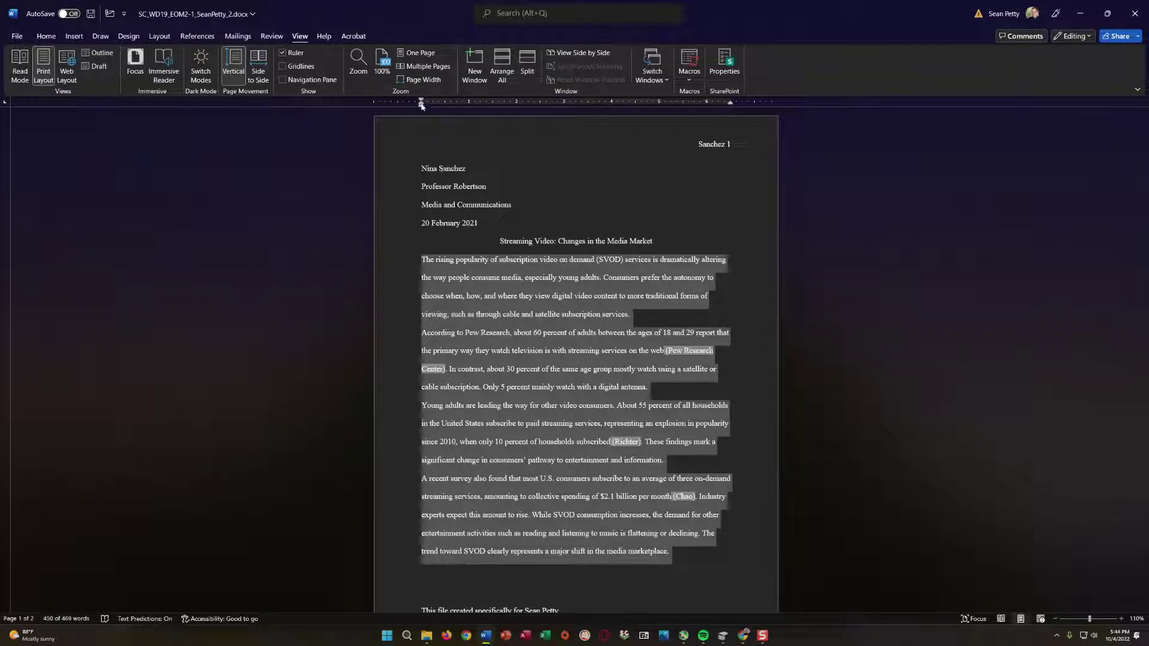
pyautogui.moveTo(422, 106)
pyautogui.mouseDown()
pyautogui.moveTo(448, 107)
pyautogui.moveTo(419, 111)
pyautogui.mouseUp()
# Set a 0.5-inch first-line indent for the selected body paragraphs in the paragraph settings, and review the result on both pages
pyautogui.click(56, 35)
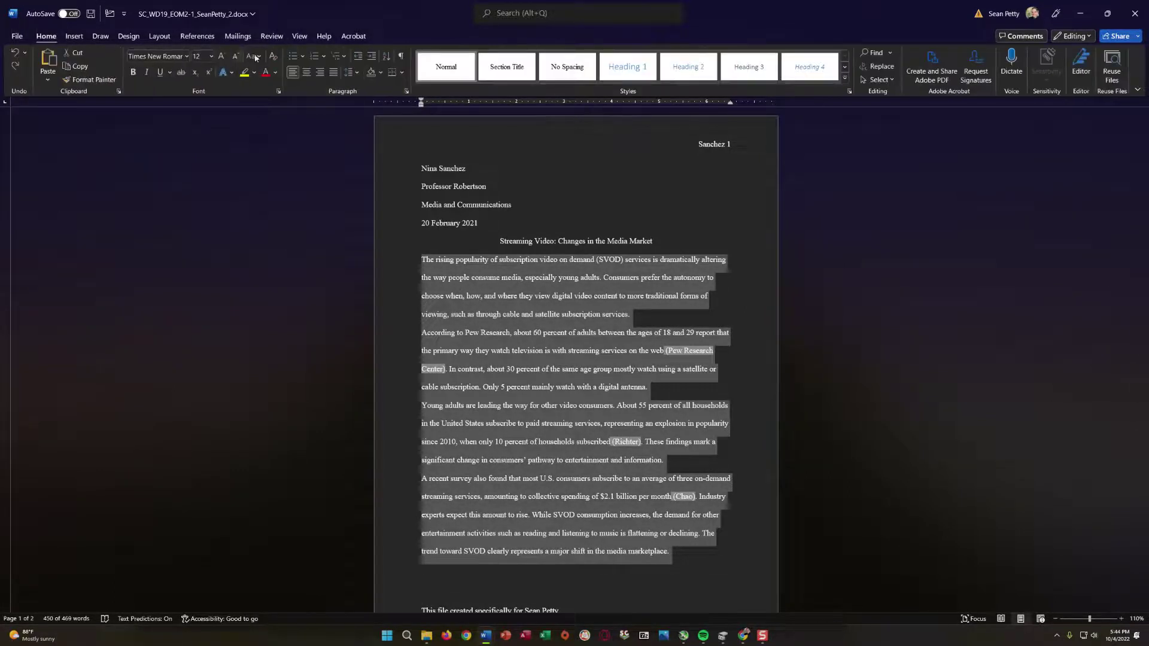
pyautogui.click(407, 91)
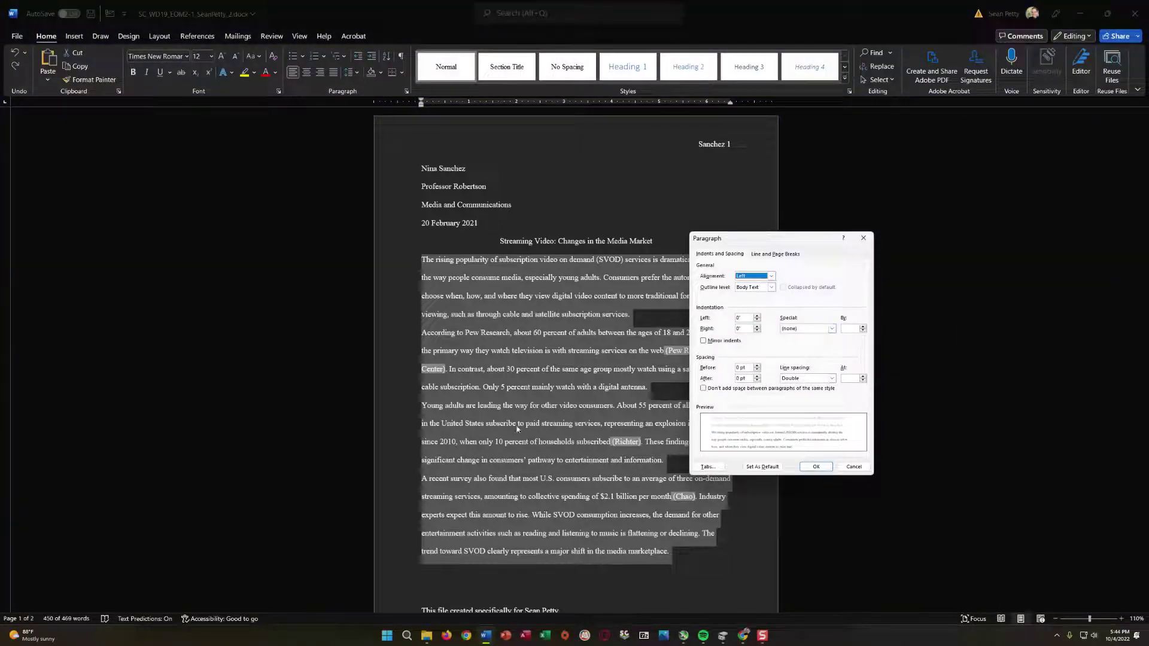
pyautogui.click(828, 329)
pyautogui.click(806, 346)
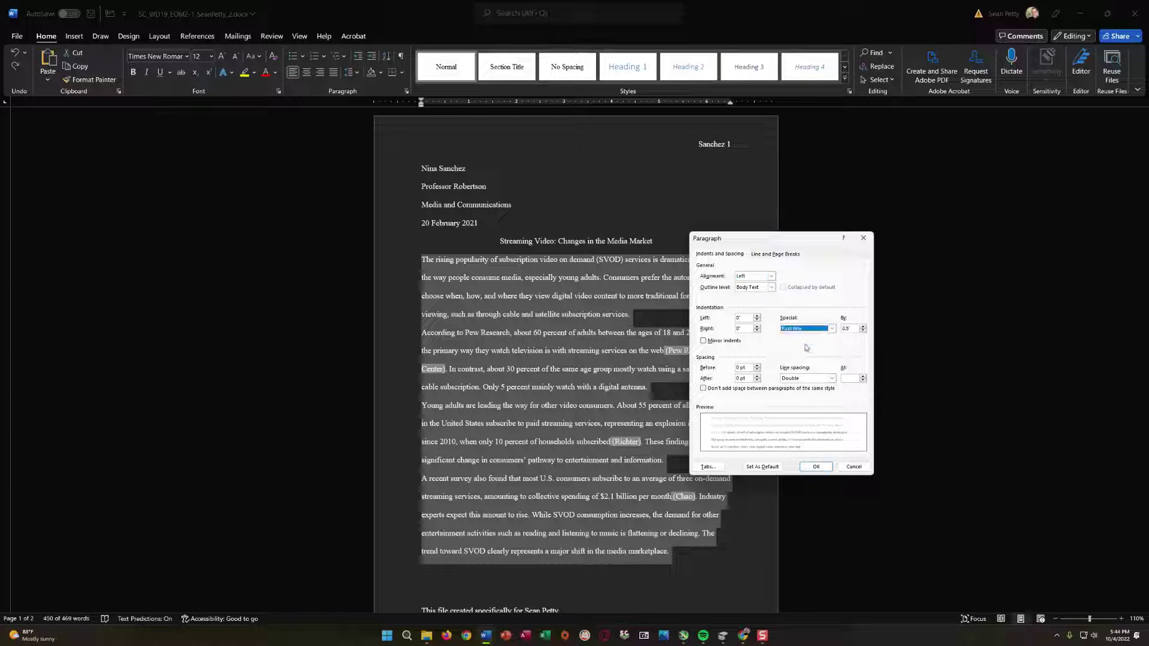
pyautogui.click(815, 466)
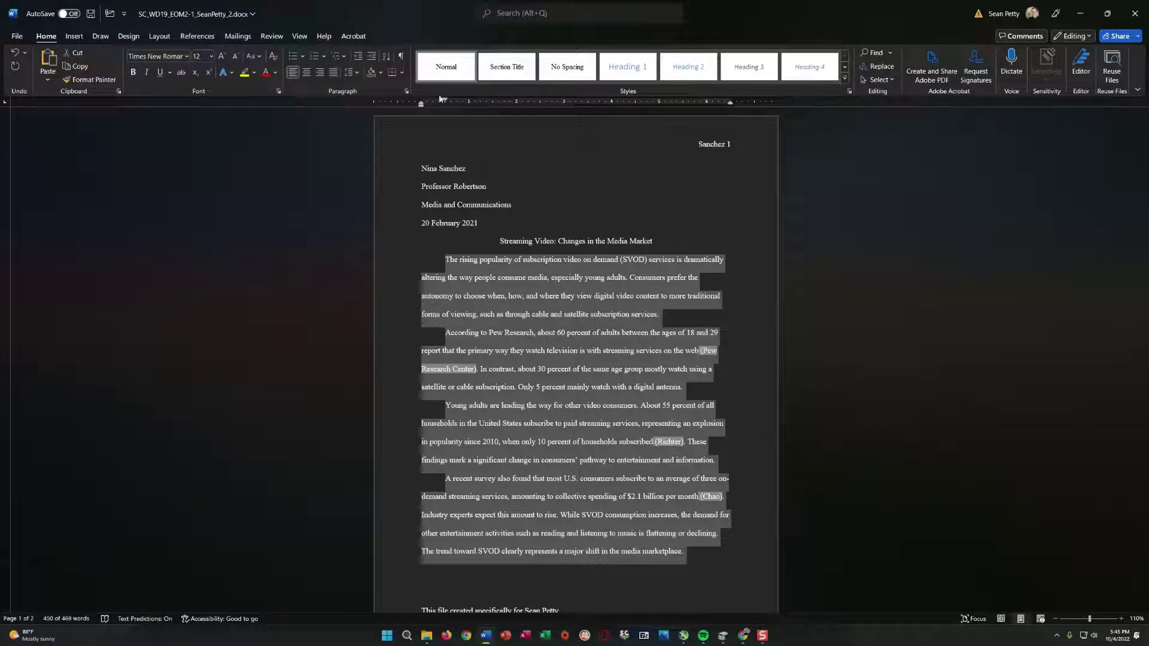
pyautogui.scroll(-10, 596, 430)
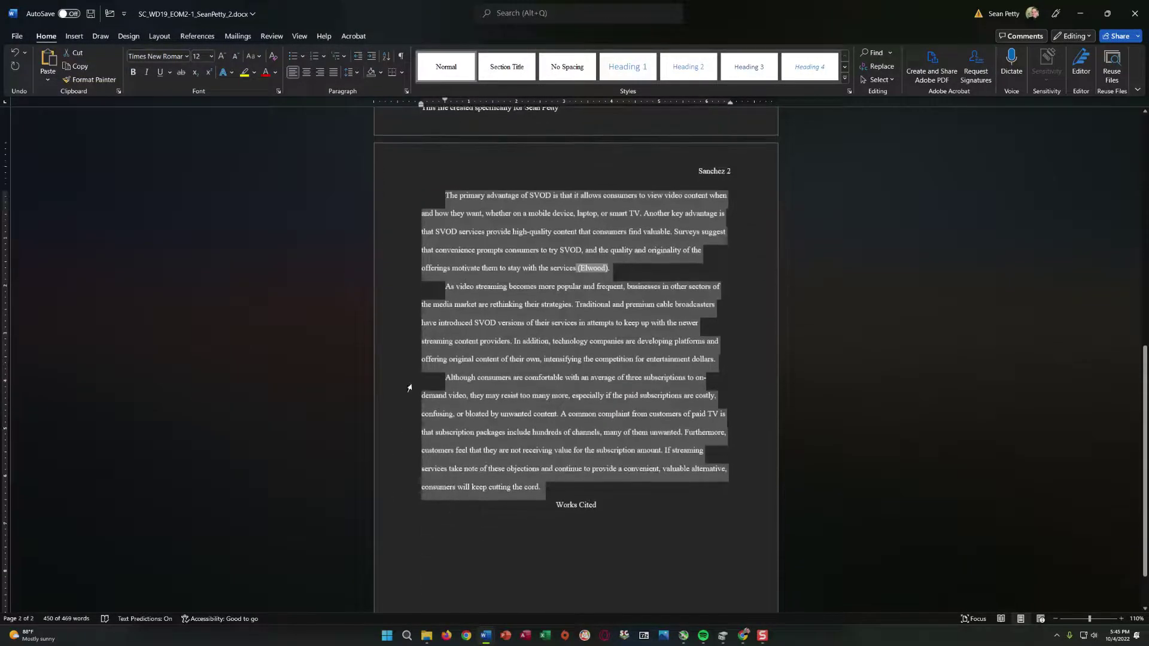
pyautogui.click(422, 257)
pyautogui.scroll(3, 506, 432)
pyautogui.scroll(3, 506, 432)
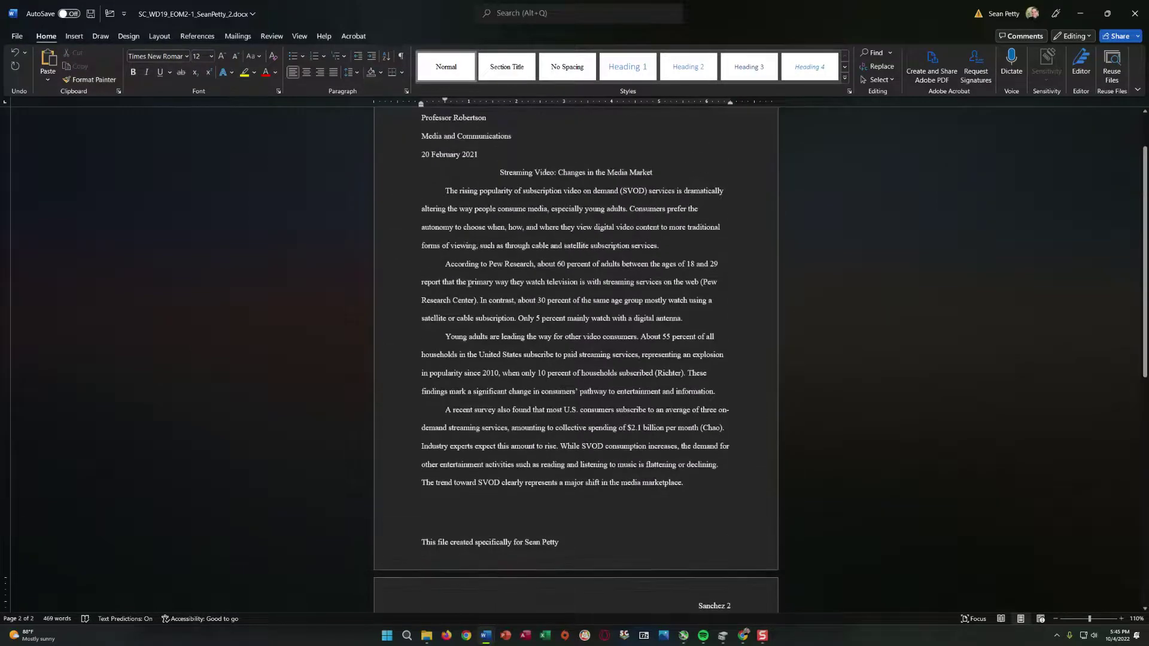
# Review the first-line indents and spacing of the body paragraphs on both pages, down to the Works Cited heading
pyautogui.scroll(-3, 849, 459)
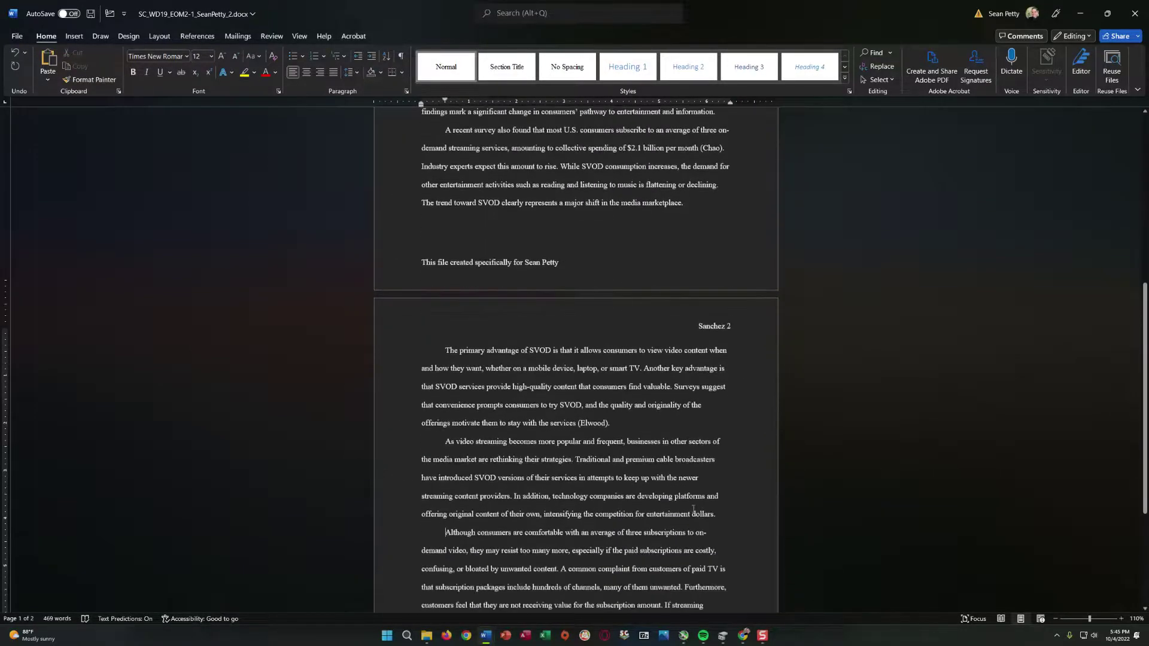
pyautogui.scroll(2, 661, 501)
pyautogui.scroll(2, 661, 501)
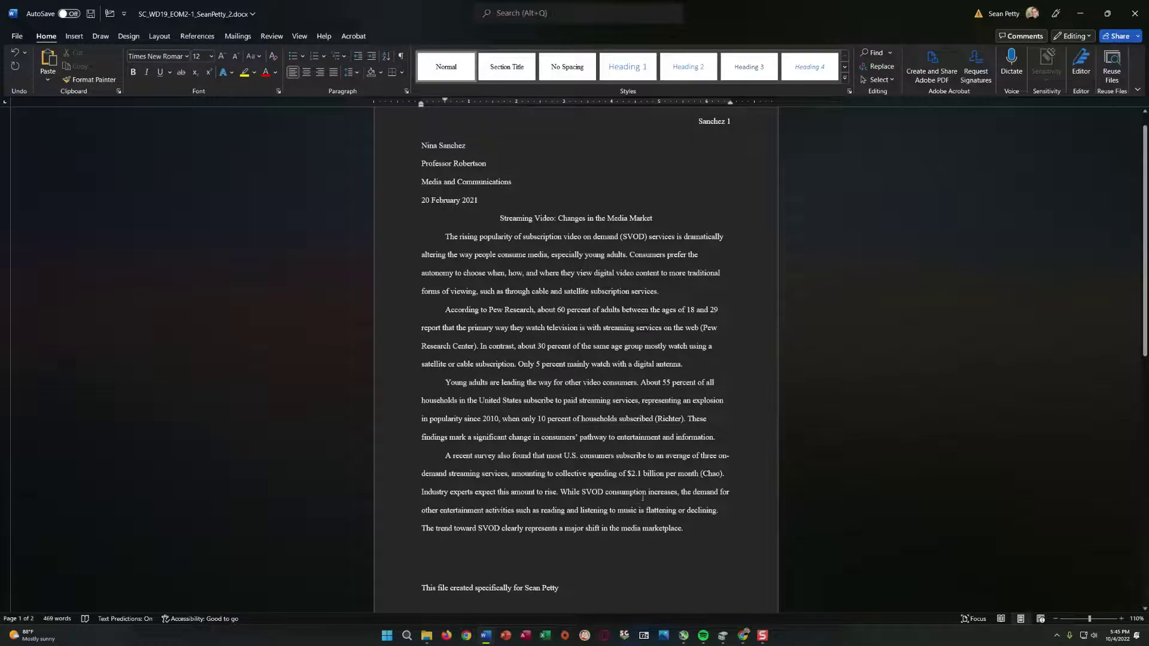
pyautogui.scroll(-1, 643, 497)
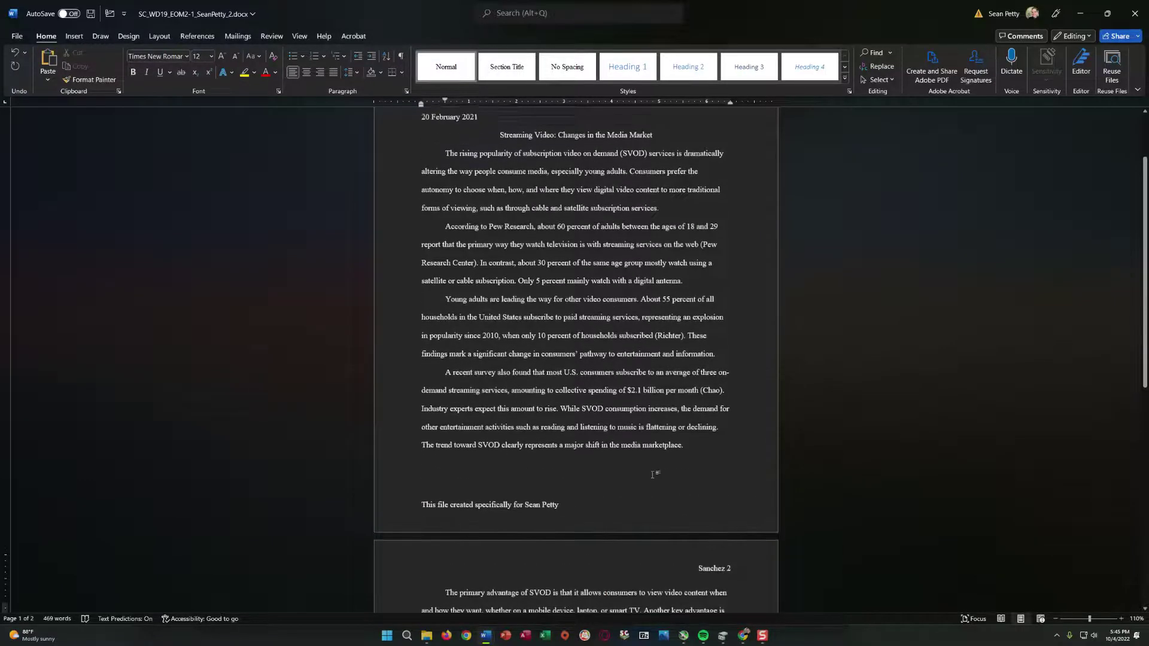
pyautogui.scroll(1, 653, 482)
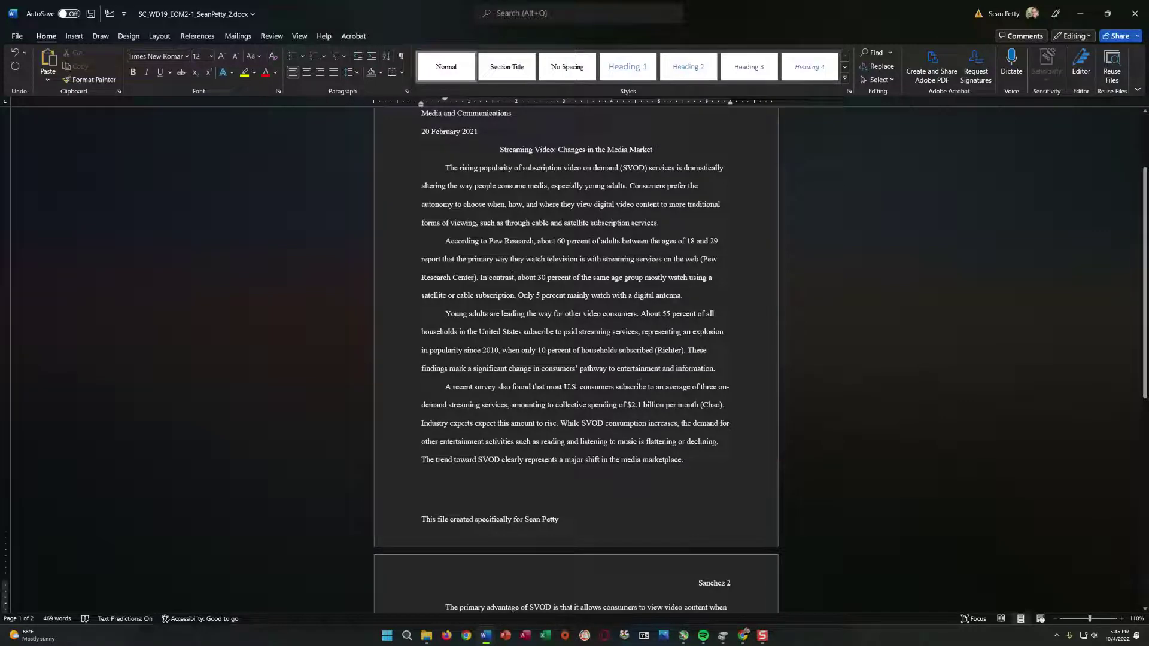
pyautogui.scroll(-2, 642, 390)
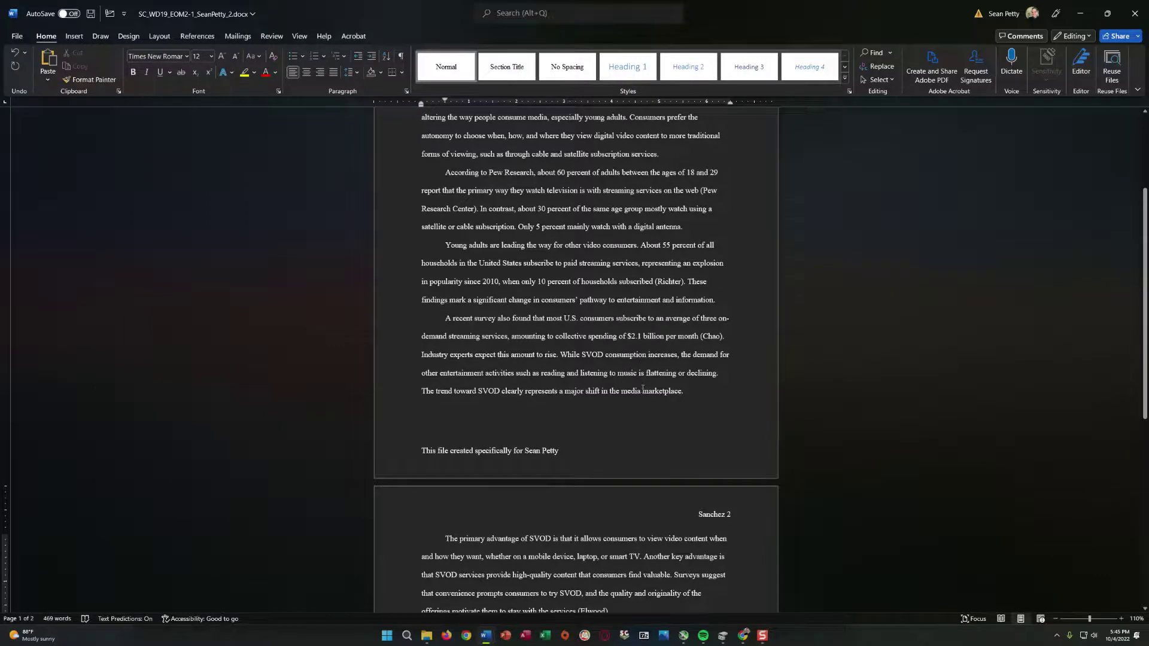
pyautogui.scroll(-1, 642, 389)
pyautogui.scroll(-2, 645, 389)
pyautogui.scroll(3, 644, 389)
pyautogui.scroll(-5, 638, 391)
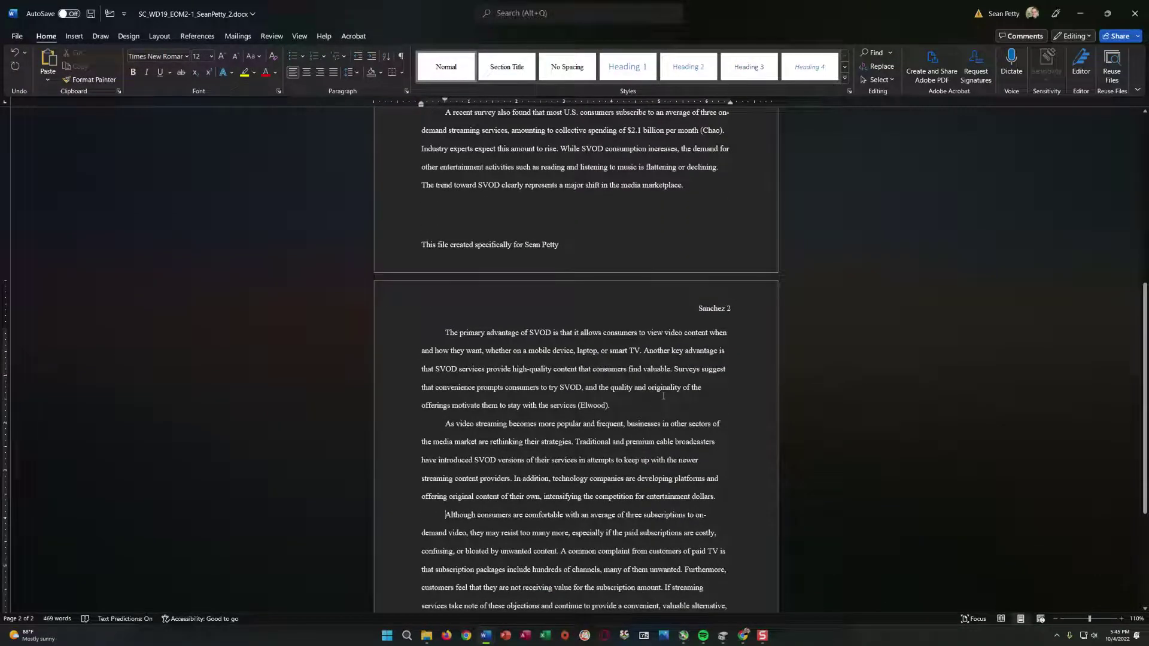
pyautogui.scroll(-1, 576, 367)
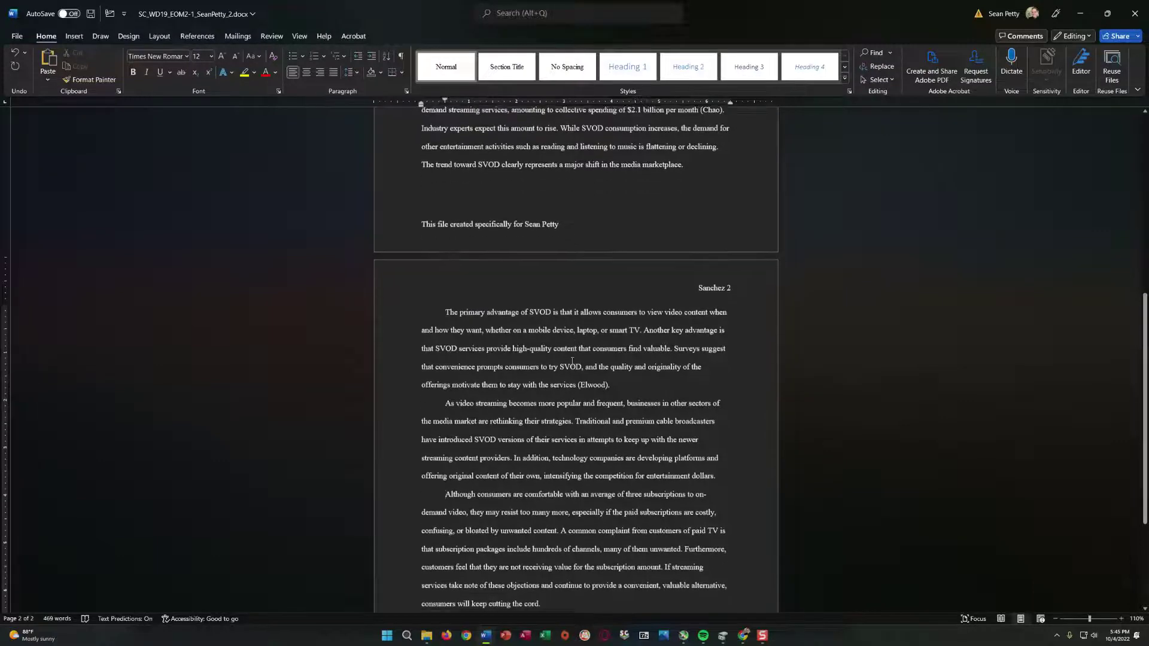
pyautogui.click(445, 492)
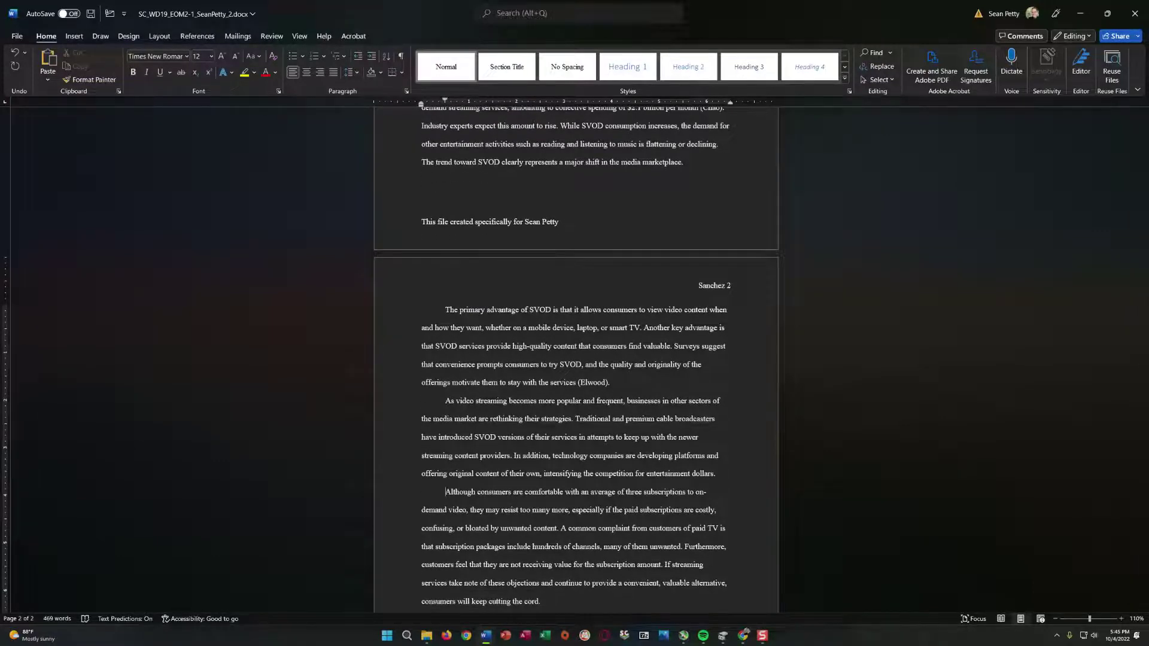
pyautogui.scroll(-3, 677, 430)
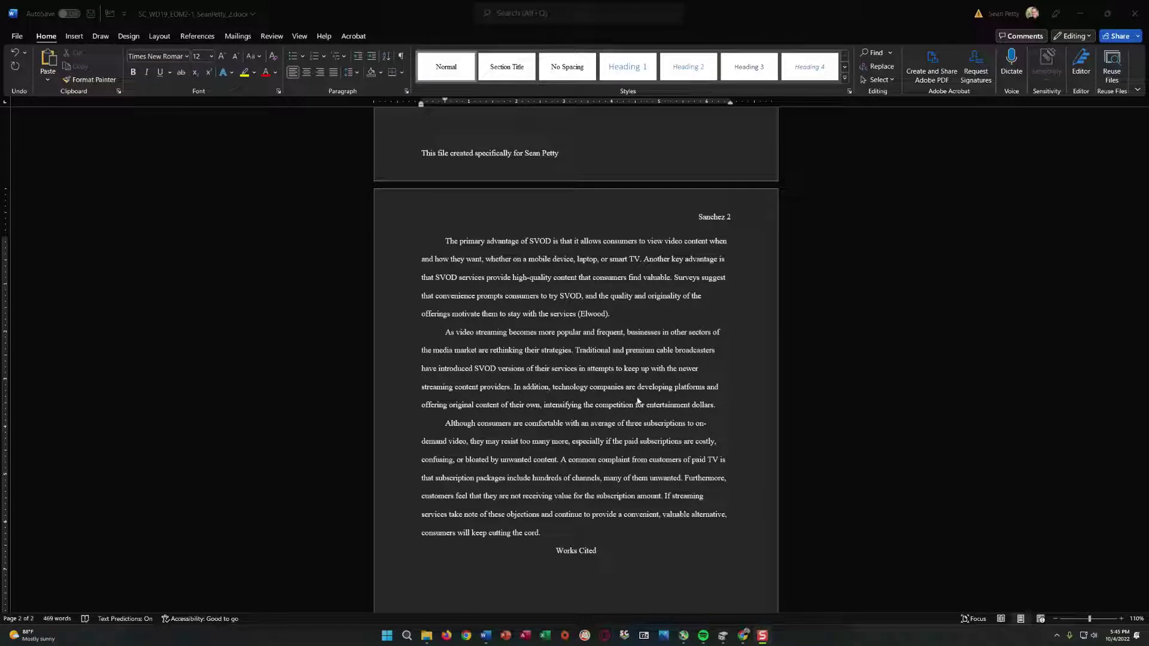
# Place the insertion point after "entertainment dollars" and start a new source of type Web site in the Source Manager
pyautogui.click(716, 409)
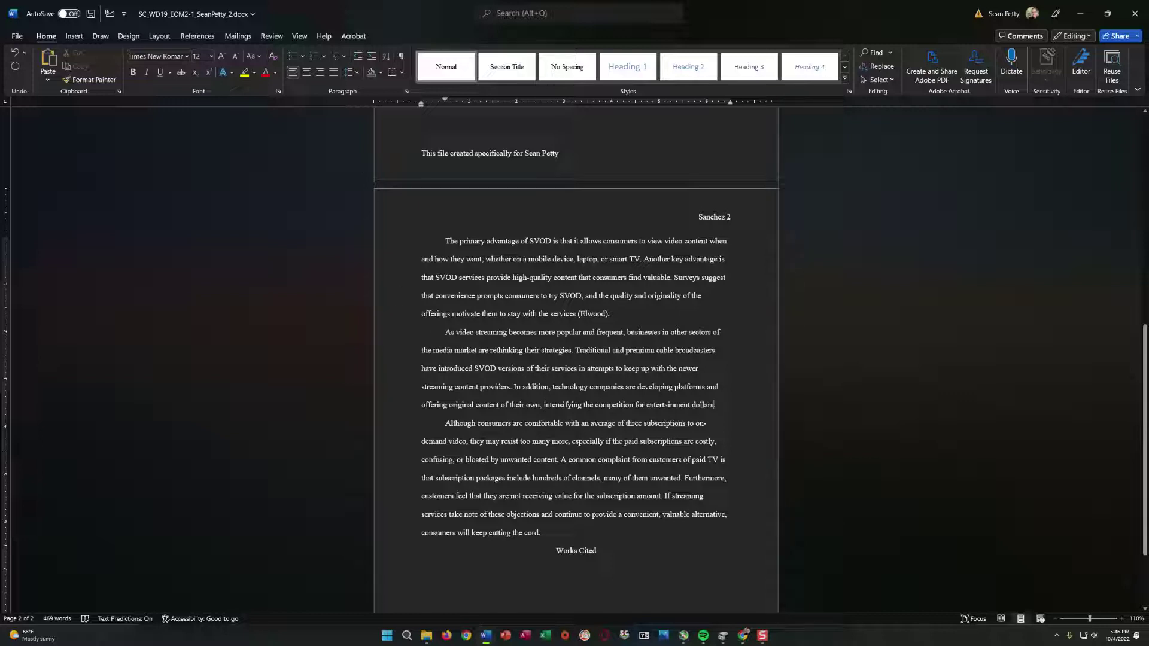
pyautogui.click(726, 401)
pyautogui.click(197, 36)
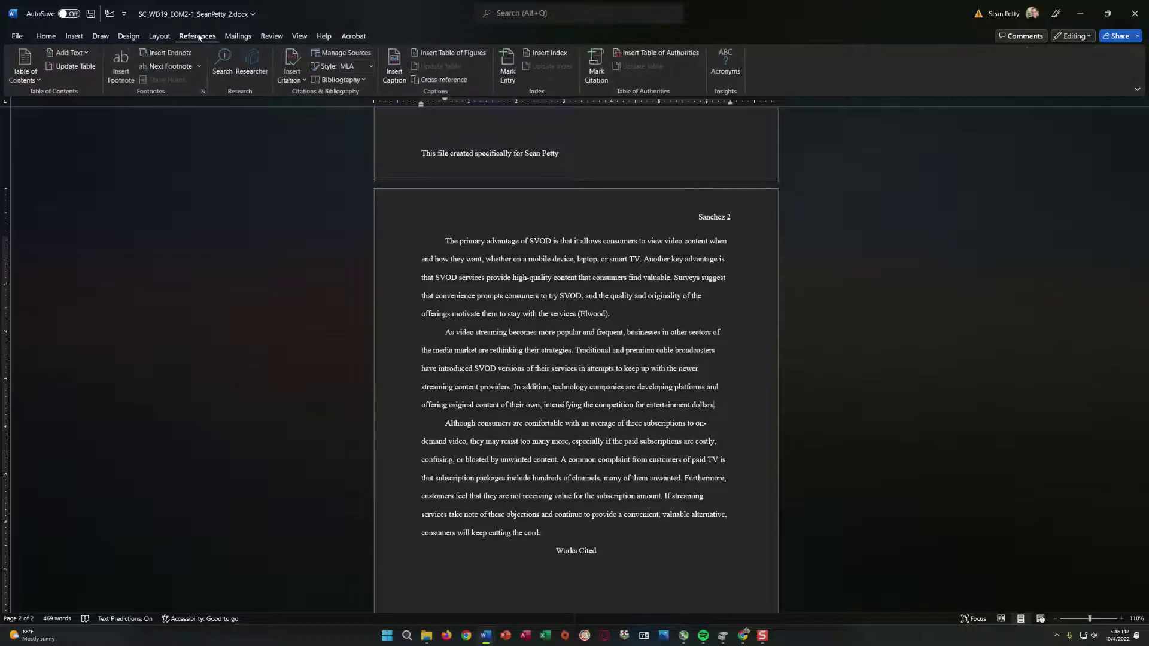
pyautogui.click(334, 58)
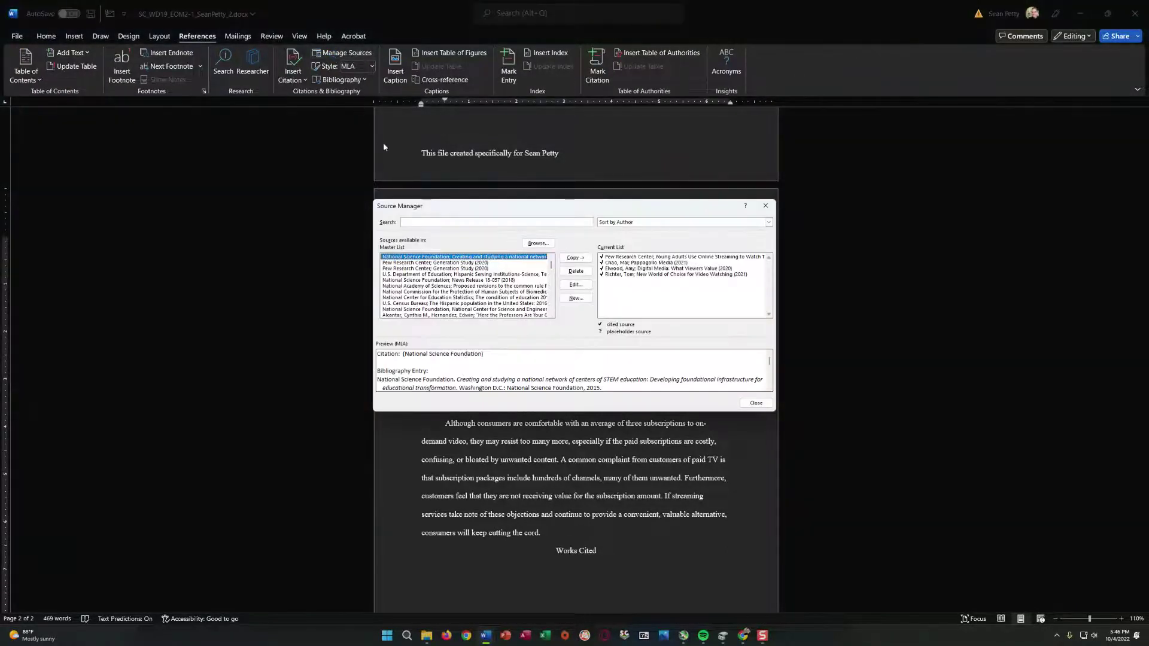
pyautogui.moveTo(551, 263)
pyautogui.mouseDown()
pyautogui.moveTo(554, 308)
pyautogui.moveTo(561, 267)
pyautogui.moveTo(553, 310)
pyautogui.moveTo(555, 267)
pyautogui.mouseUp()
pyautogui.click(575, 298)
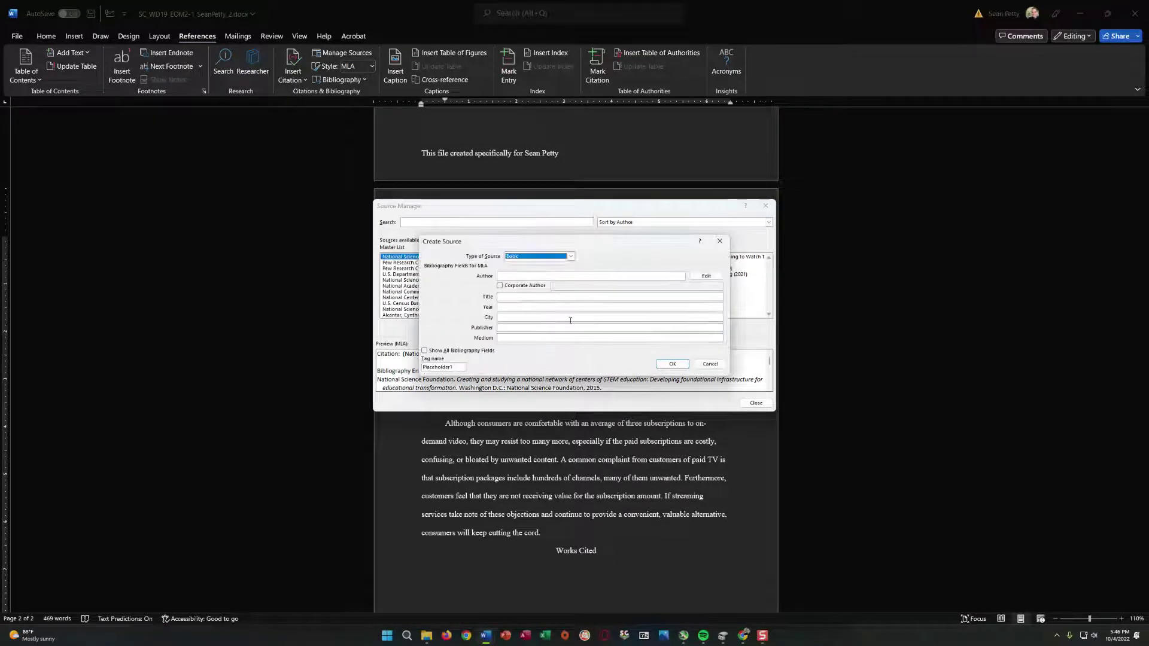
pyautogui.click(549, 258)
pyautogui.scroll(-1, 531, 281)
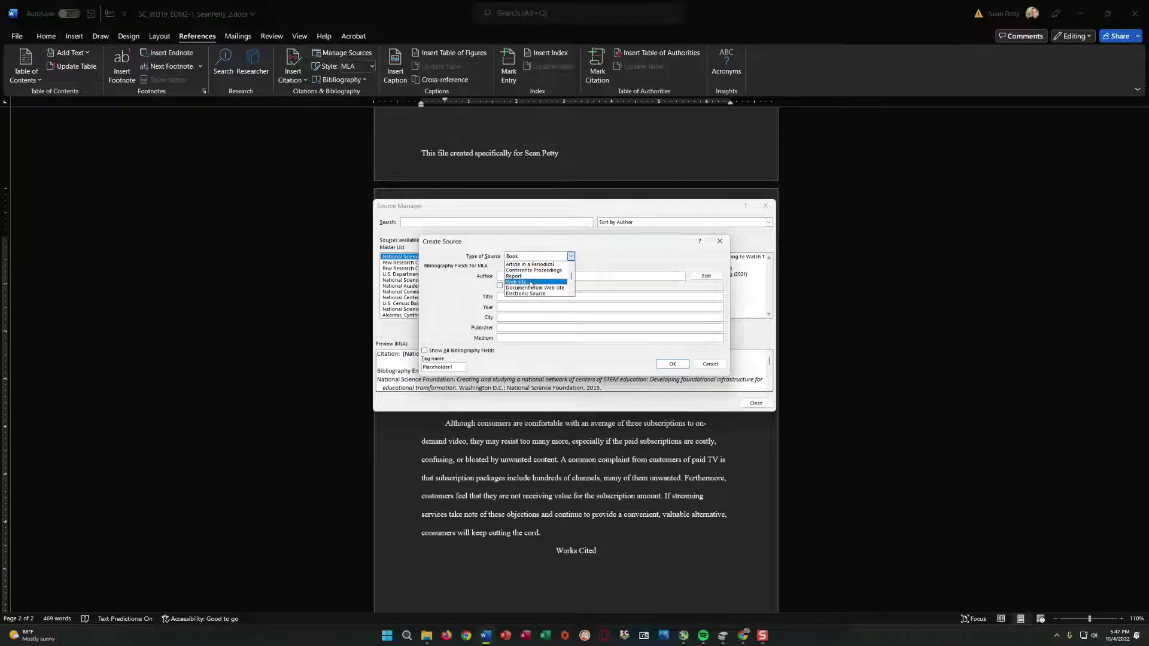
pyautogui.click(530, 282)
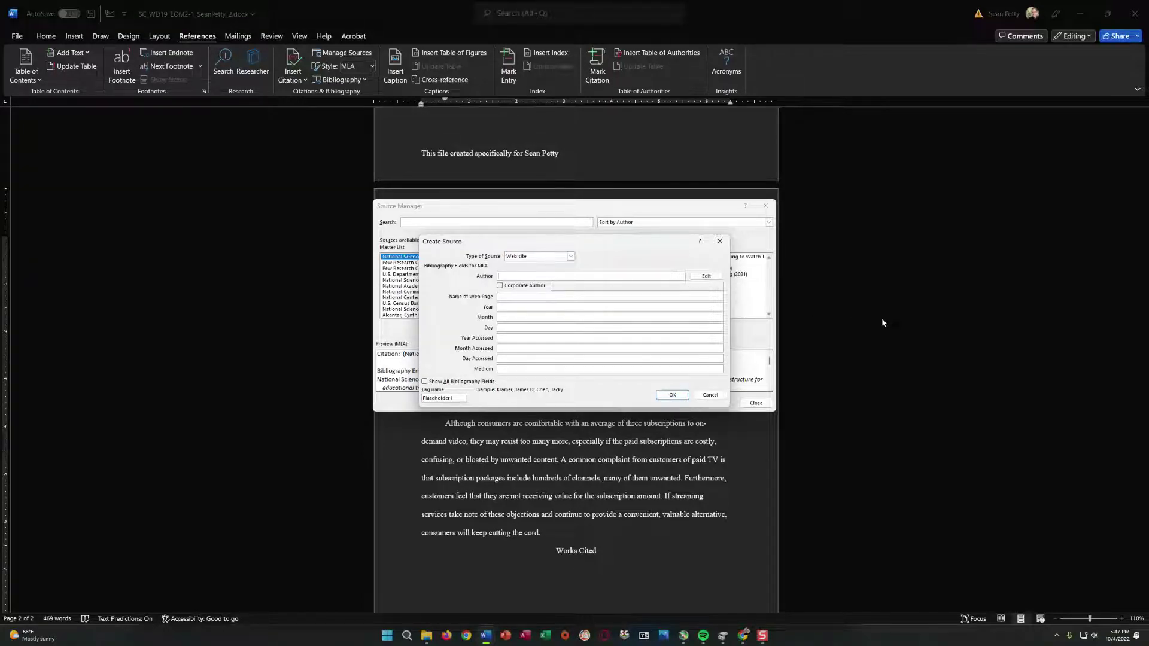
# Enter the author's name, last name first, and name the web page "Tech Goes Hollywood"
pyautogui.write('Hfar')
pyautogui.press('BackSpace')
pyautogui.press('BackSpace')
pyautogui.write('art, dan')
pyautogui.click(535, 295)
pyautogui.press('BackSpace')
pyautogui.write('Goes Hollywood')
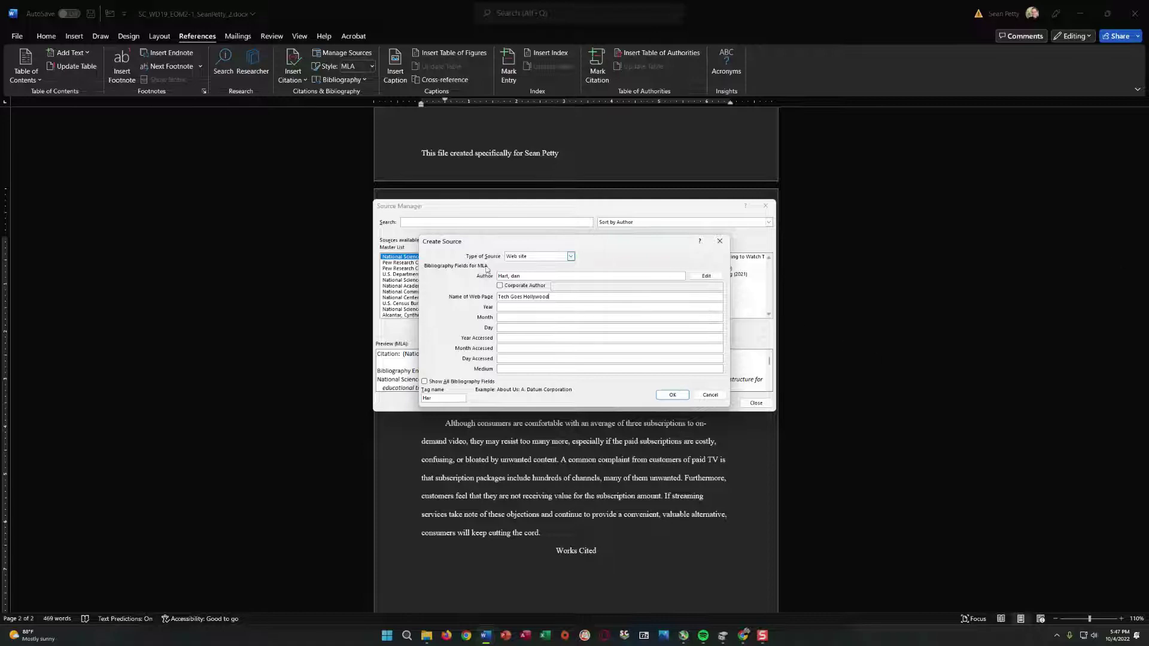
# Set the web page's publication date to year 2020, month July, day 9
pyautogui.click(528, 308)
pyautogui.click(533, 318)
pyautogui.click(506, 327)
pyautogui.write('9')
# Set the access date to 30 January 2021 and the medium to Website, then save the source and close the Source Manager
pyautogui.click(510, 337)
pyautogui.write('2021')
pyautogui.click(531, 348)
pyautogui.write('Jna')
pyautogui.press('Tab')
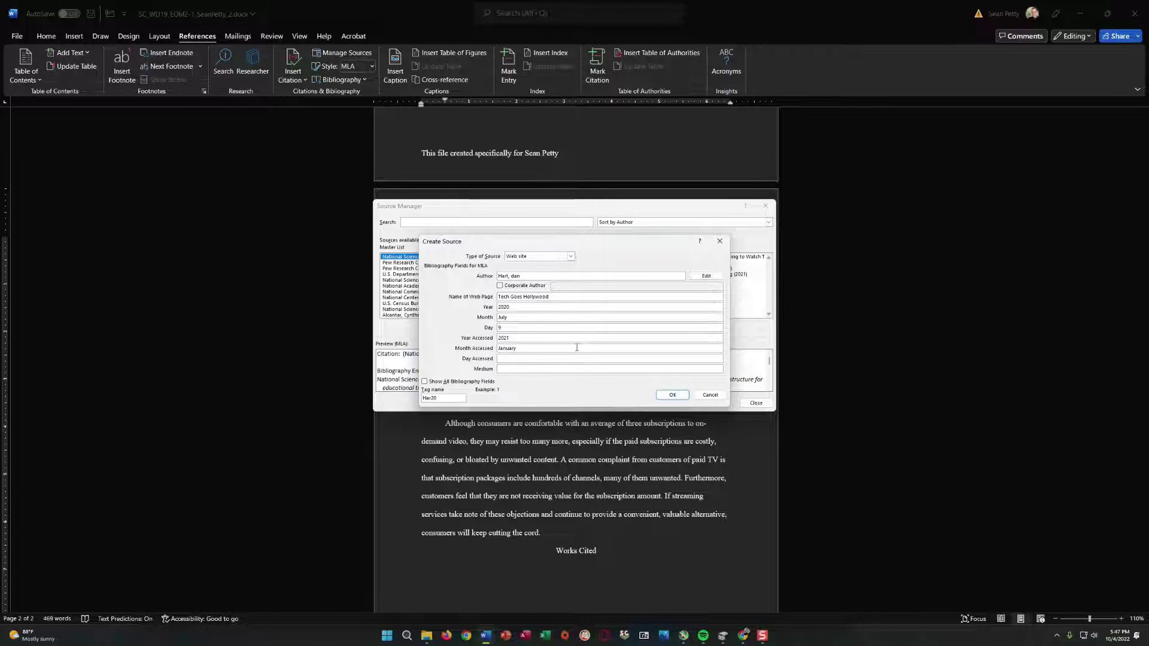
pyautogui.click(559, 370)
pyautogui.write('Website')
pyautogui.click(673, 395)
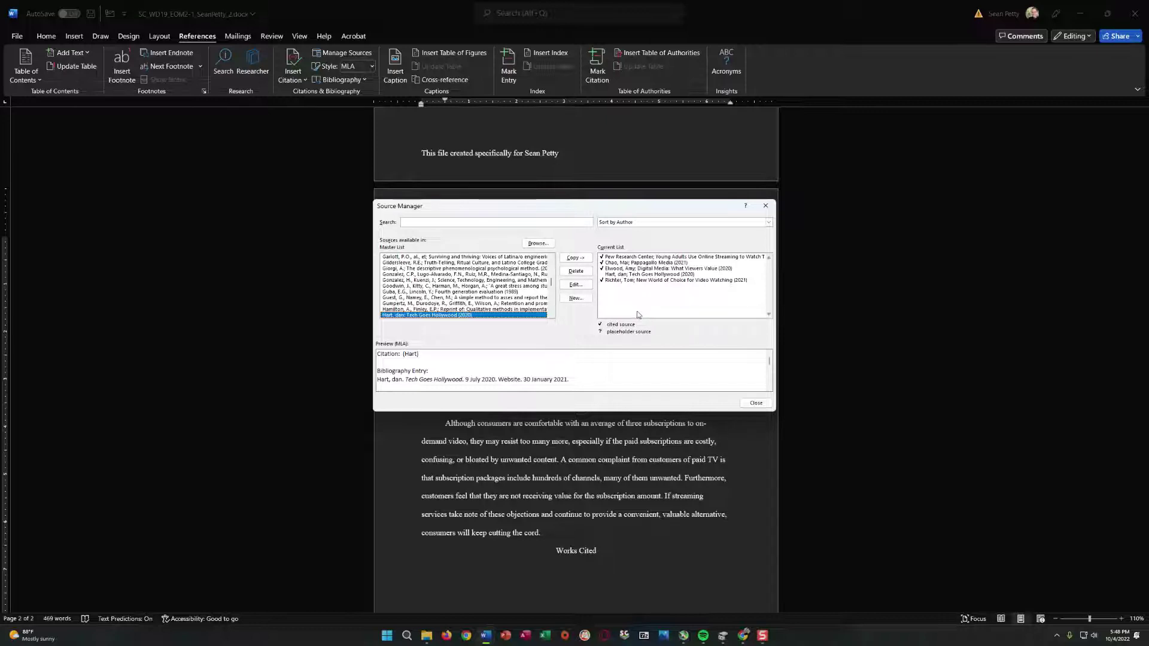
pyautogui.click(756, 402)
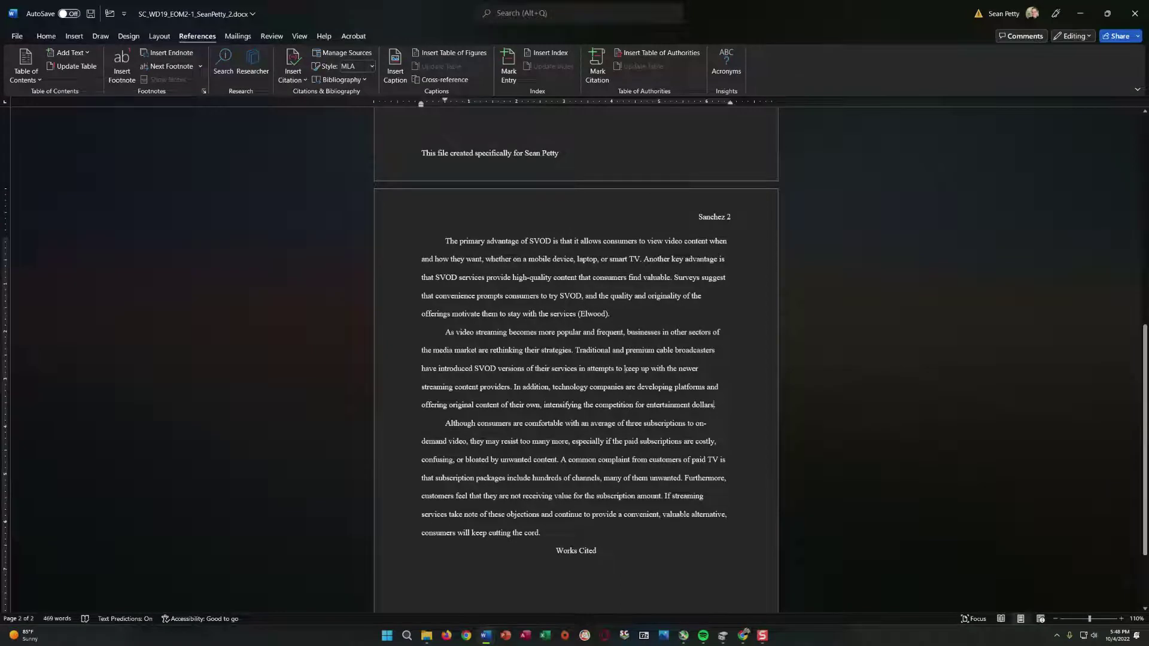
# Insert a citation to the "Tech Goes Hollywood" source after "entertainment dollars", before the period
pyautogui.click(290, 71)
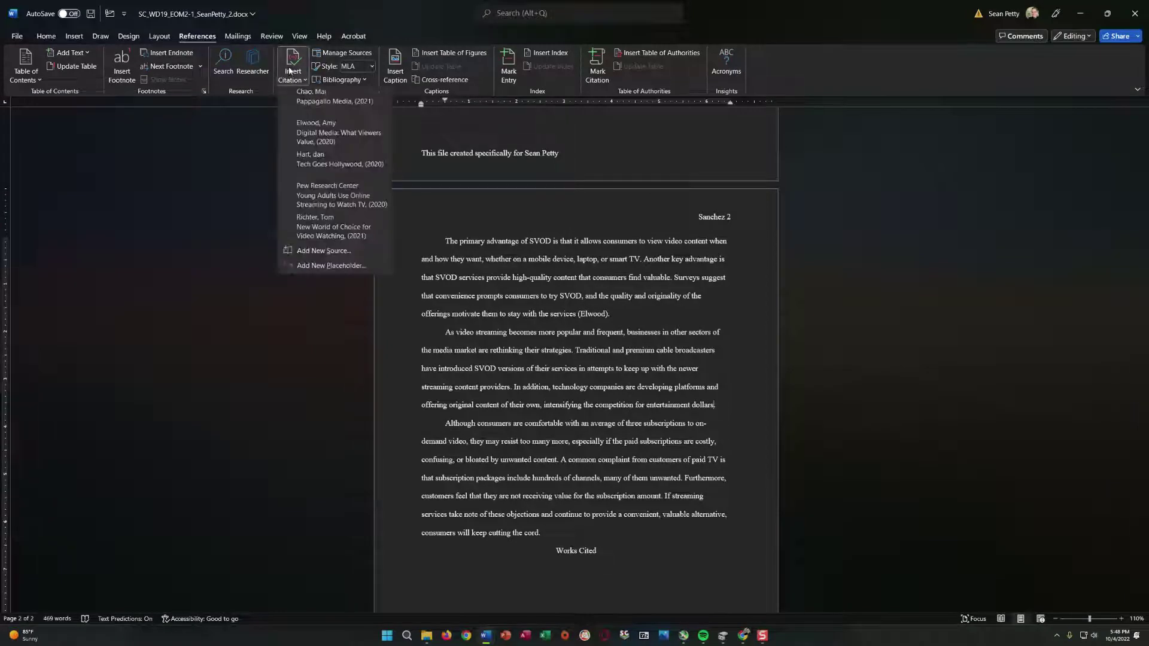
pyautogui.click(321, 167)
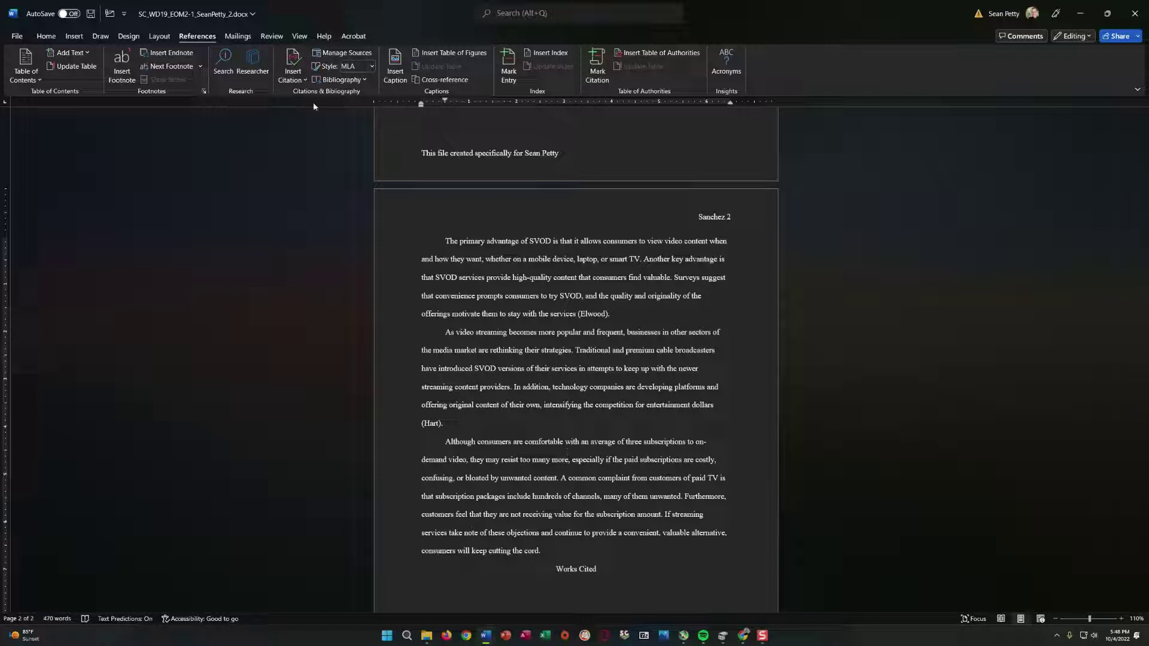
# Insert a citation to the Pew Research Center source after "subscription amount" in the last body paragraph
pyautogui.click(294, 73)
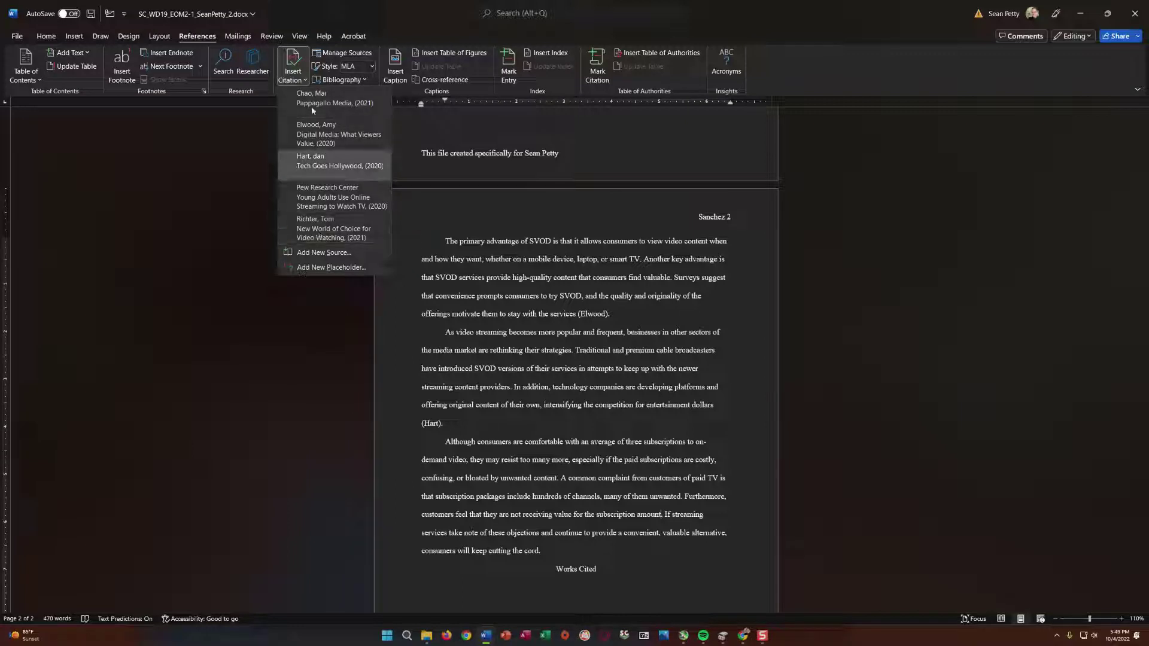
pyautogui.click(313, 197)
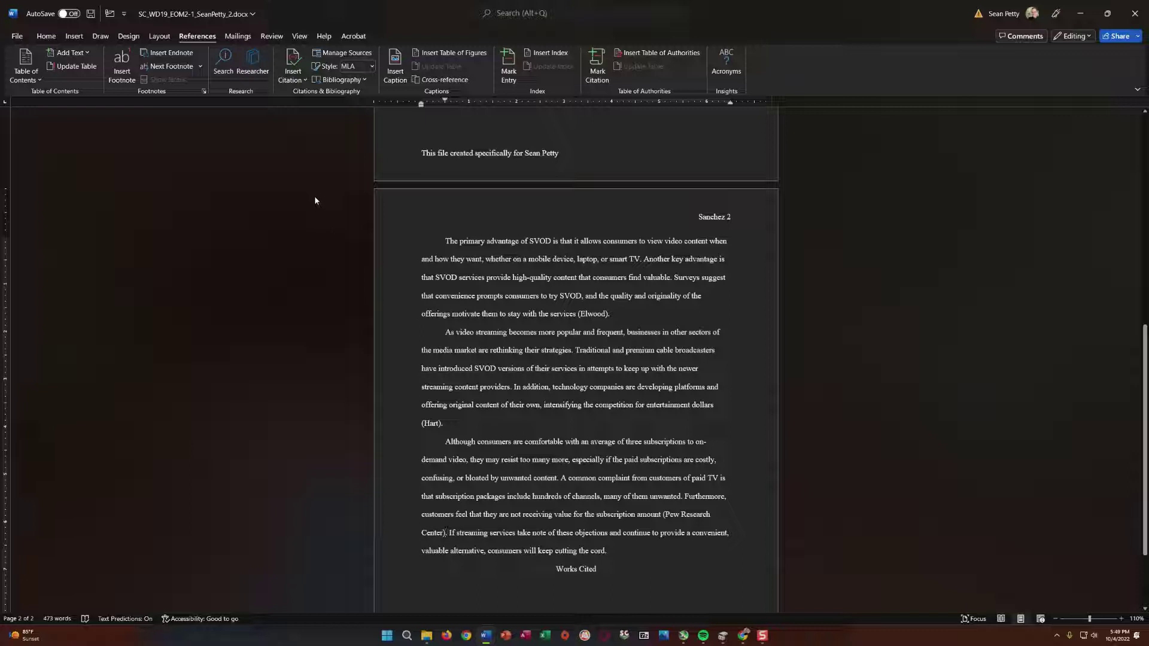
# Convert the Pew Research Center citation after "subscription amount" to static text
pyautogui.scroll(-2, 490, 345)
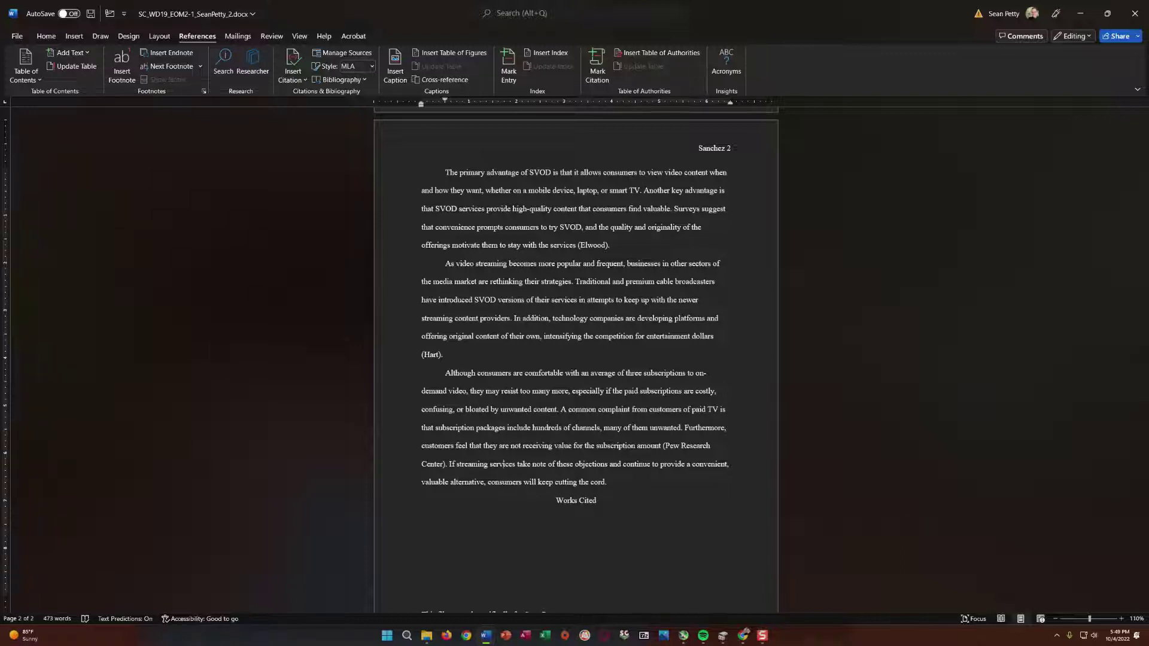
pyautogui.scroll(-1, 907, 381)
pyautogui.click(705, 389)
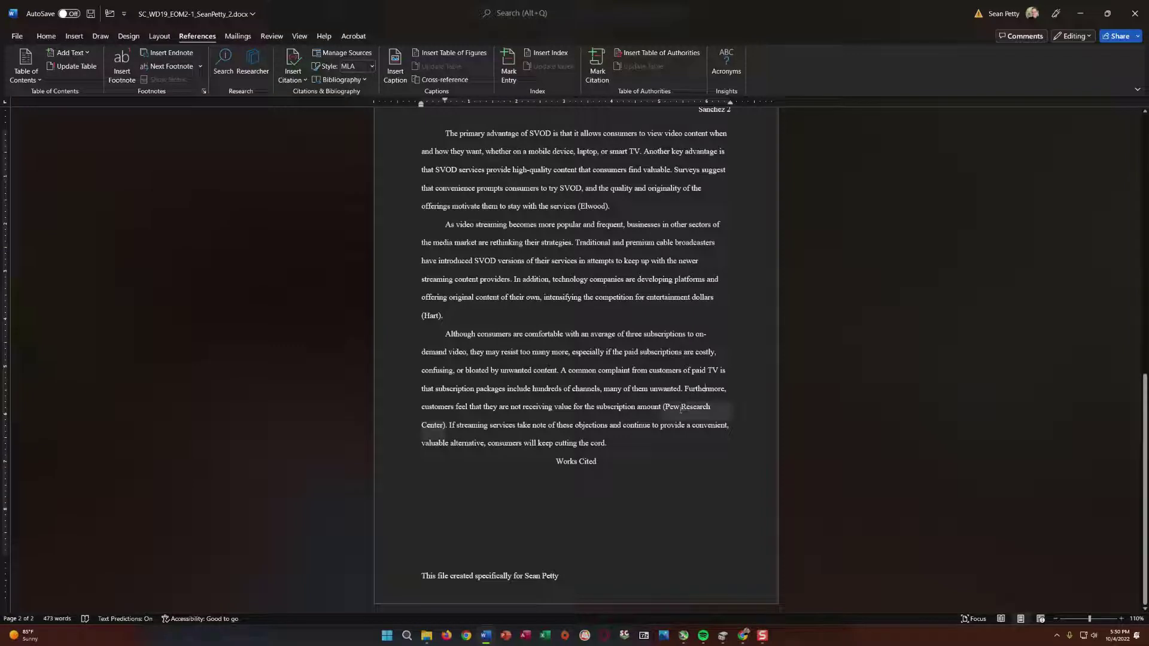
pyautogui.click(449, 426)
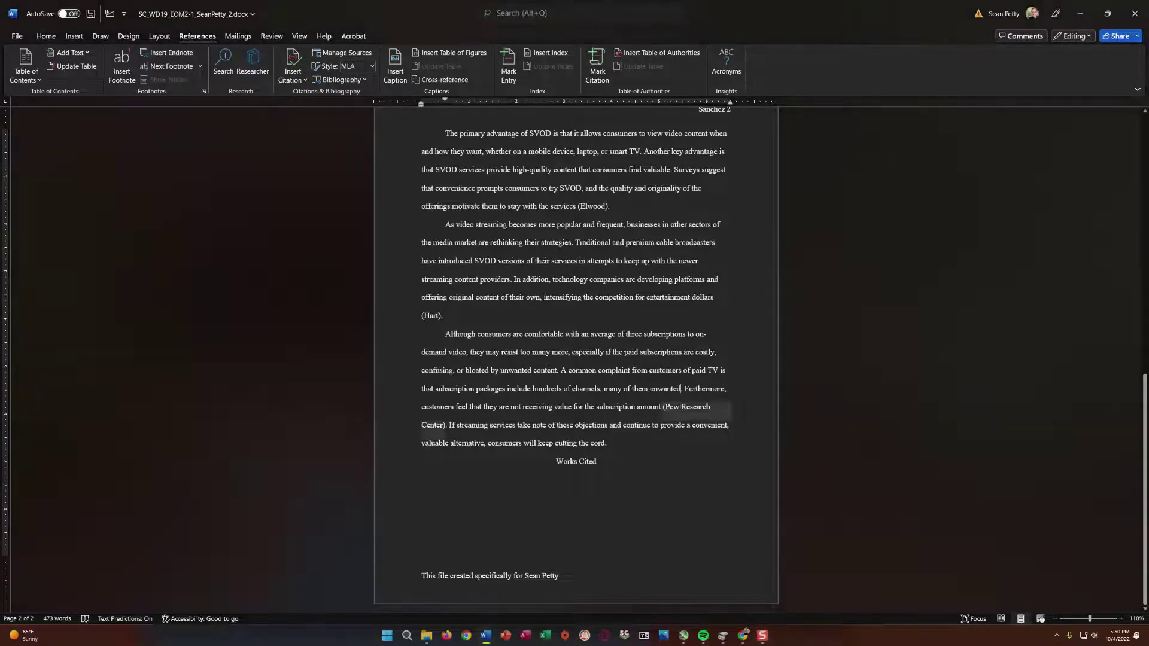
pyautogui.moveTo(657, 407); pyautogui.dragTo(450, 426)
pyautogui.click(628, 427)
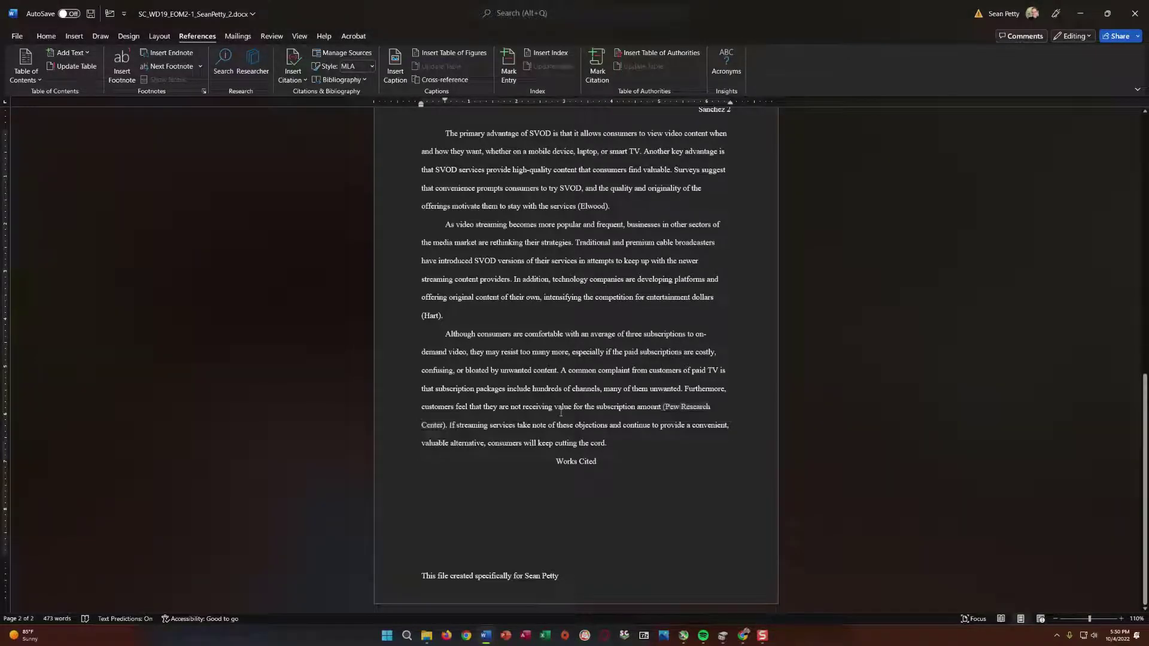
pyautogui.moveTo(657, 408); pyautogui.dragTo(451, 427)
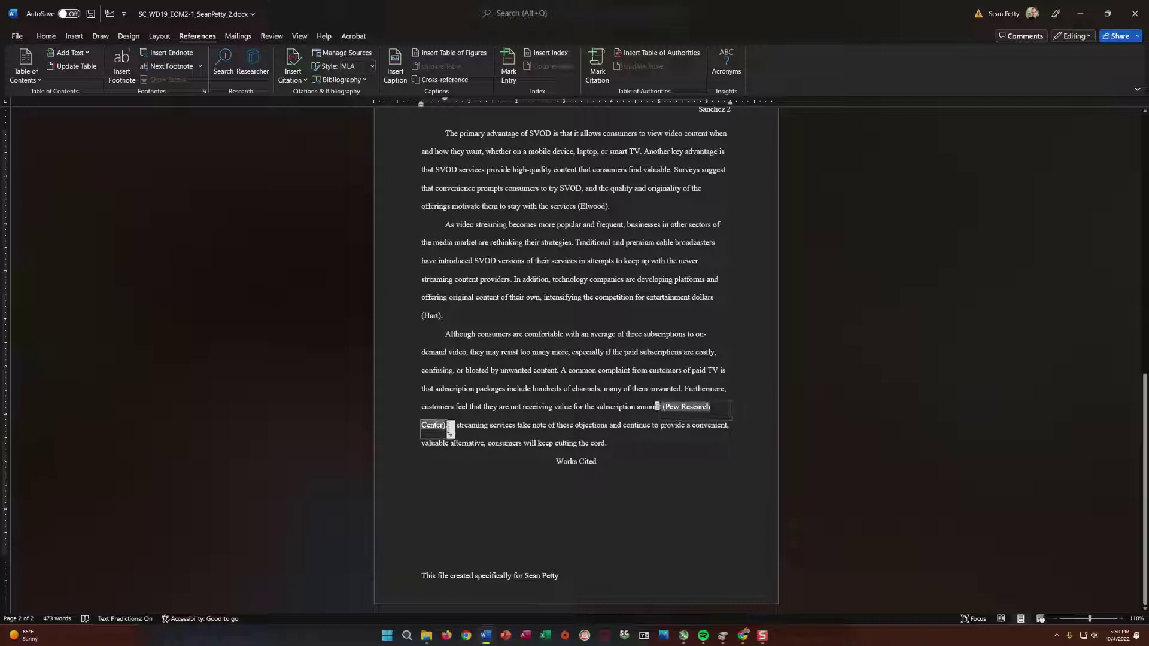
pyautogui.click(451, 431)
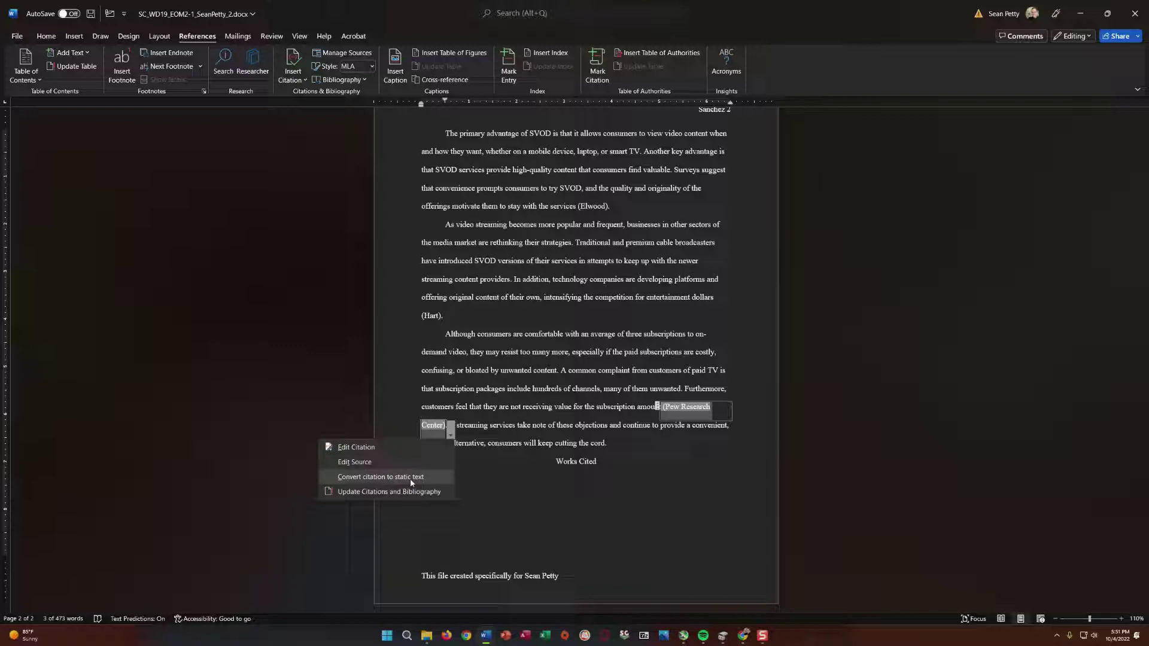
pyautogui.click(518, 394)
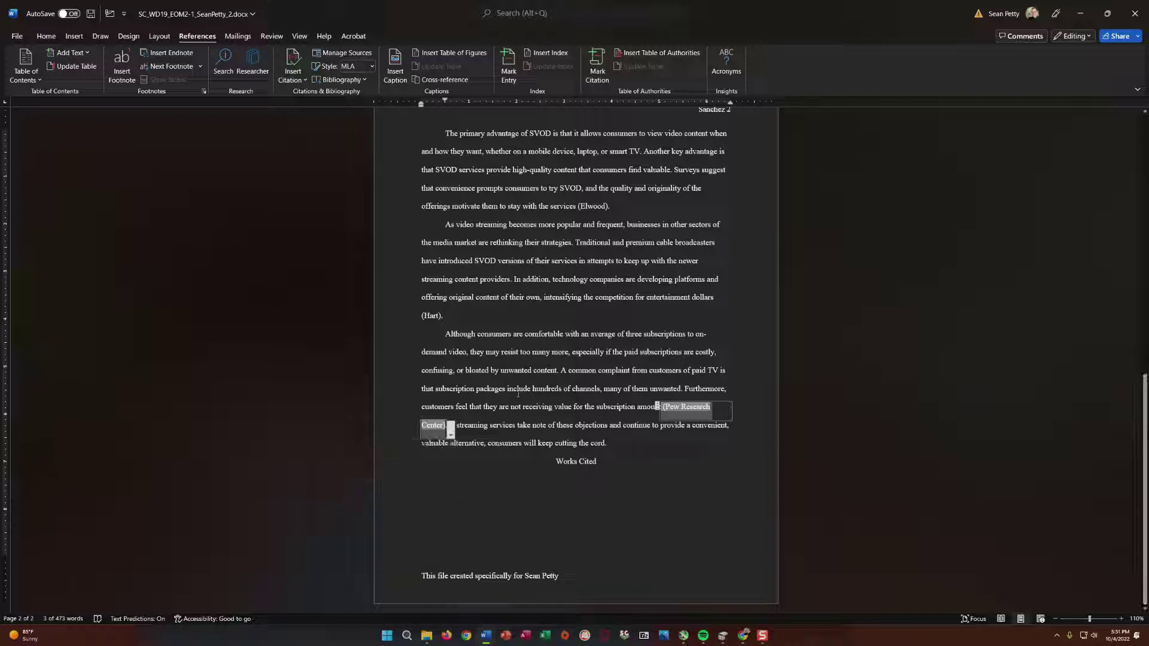
pyautogui.click(451, 432)
pyautogui.click(400, 479)
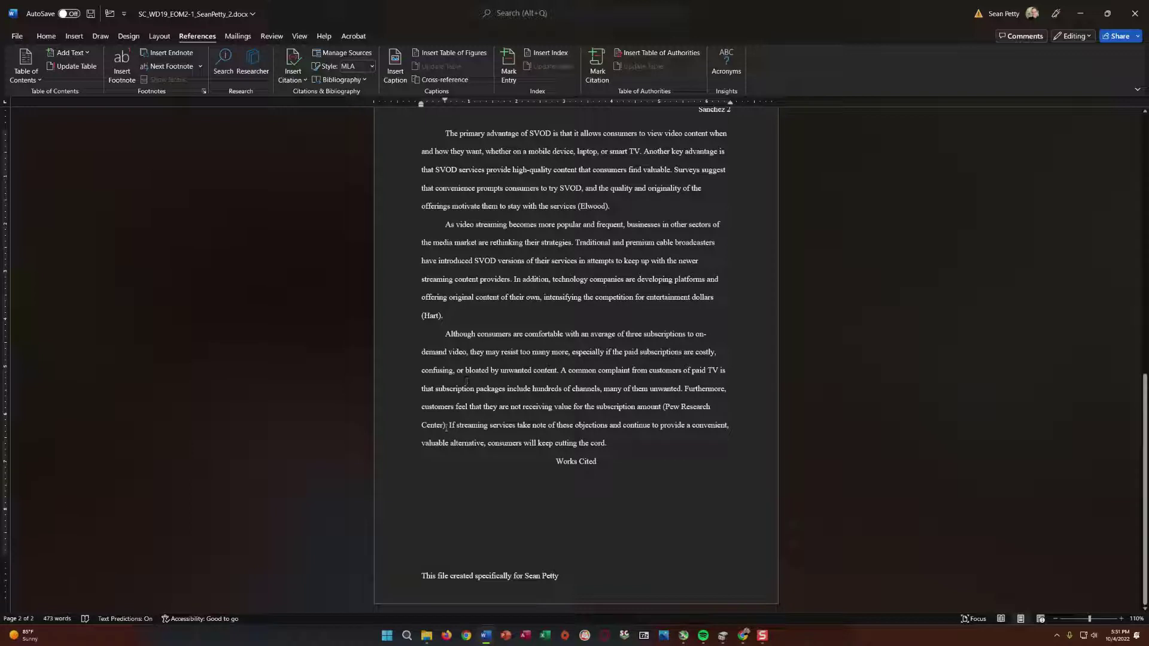
# Delete the static Pew Research Center citation text and end the sentence with a period right after "subscription amount"
pyautogui.click(447, 426)
pyautogui.press('BackSpace')
pyautogui.press('BackSpace')
pyautogui.press('BackSpace')
pyautogui.press('BackSpace')
pyautogui.press('BackSpace')
pyautogui.press('BackSpace')
pyautogui.press('BackSpace')
pyautogui.press('BackSpace')
pyautogui.press('BackSpace')
pyautogui.press('BackSpace')
pyautogui.press('BackSpace')
pyautogui.press('BackSpace')
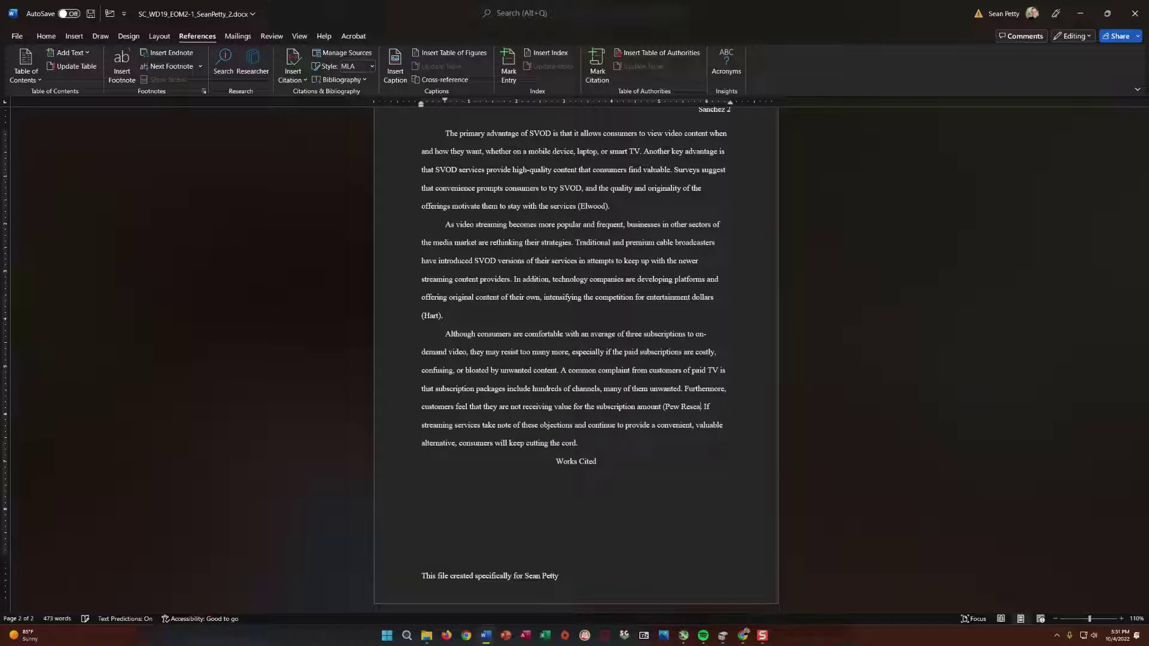
pyautogui.press('BackSpace')
pyautogui.press('BackSpace')
pyautogui.press('BackSpace')
pyautogui.press('BackSpace')
pyautogui.press('BackSpace')
pyautogui.press('BackSpace')
pyautogui.press('BackSpace')
pyautogui.press('BackSpace')
pyautogui.press('BackSpace')
pyautogui.press('BackSpace')
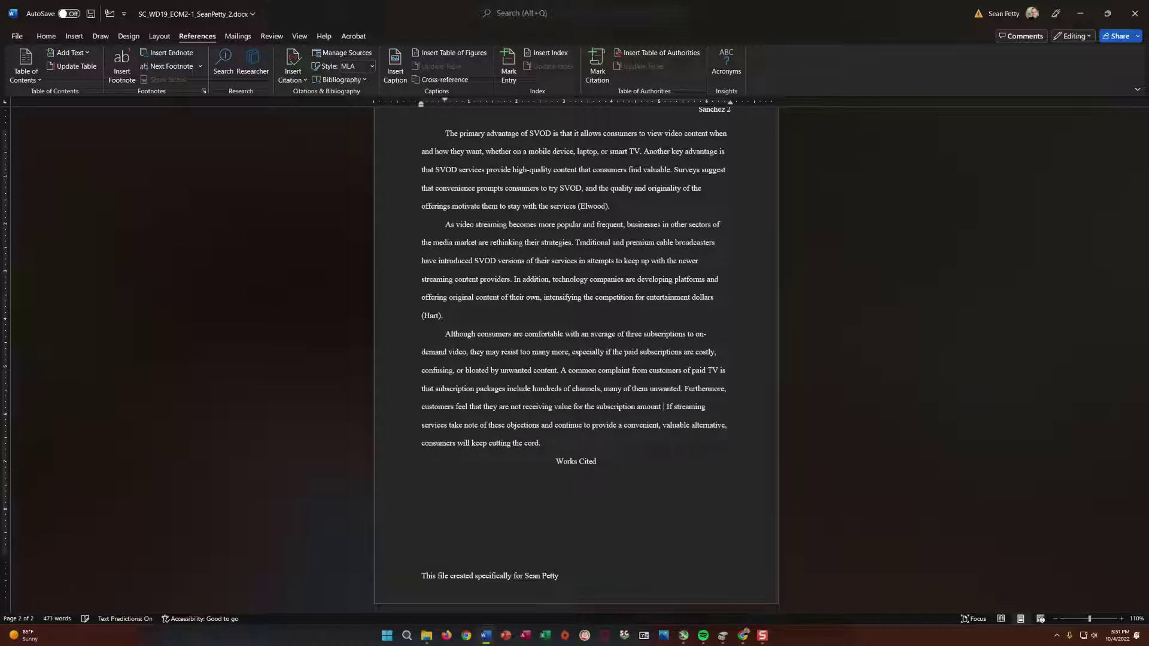
pyautogui.press('BackSpace')
pyautogui.write('.')
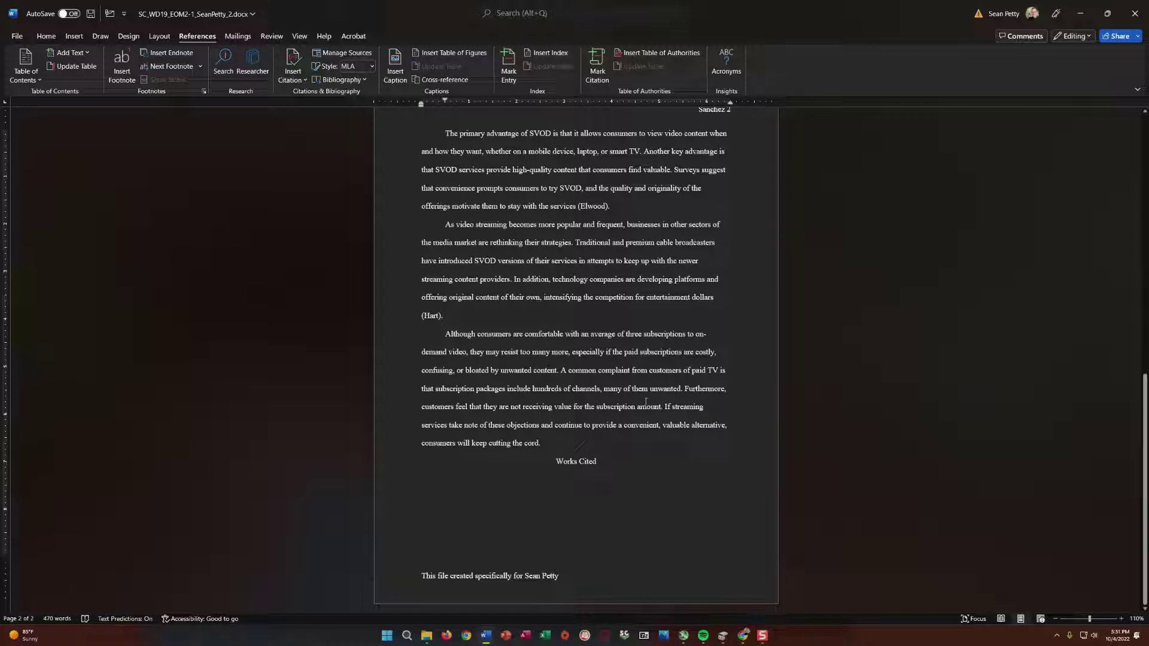
# Insert a citation to the Pew Research Center source after "many of them unwanted", before the period
pyautogui.click(681, 389)
pyautogui.click(292, 64)
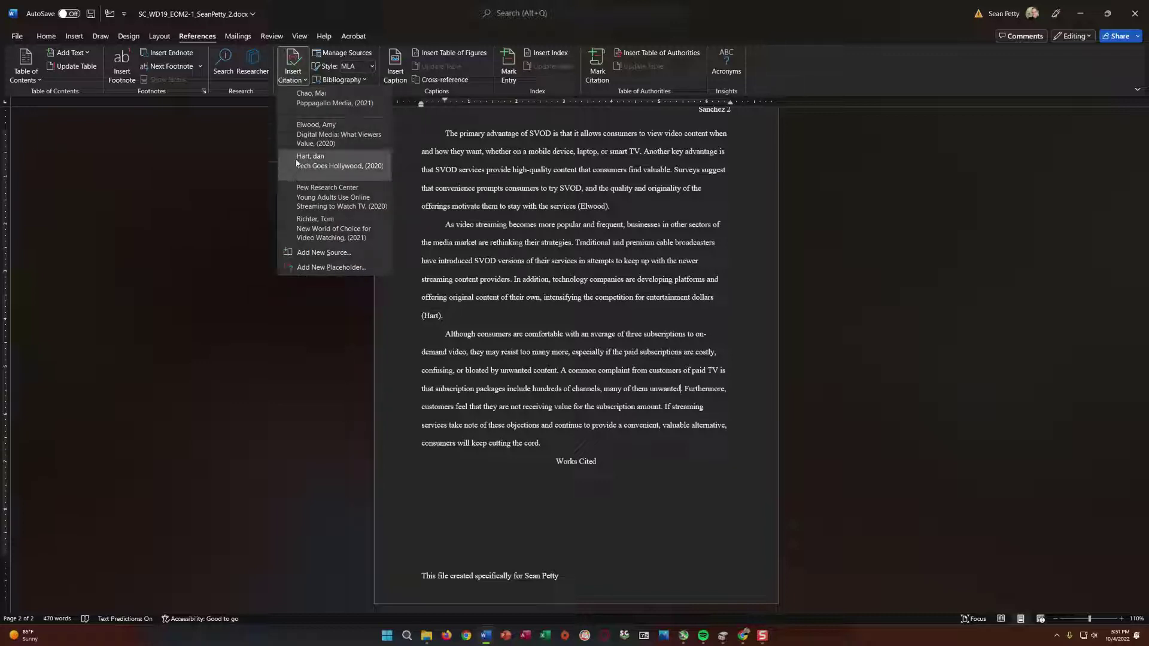
pyautogui.click(316, 196)
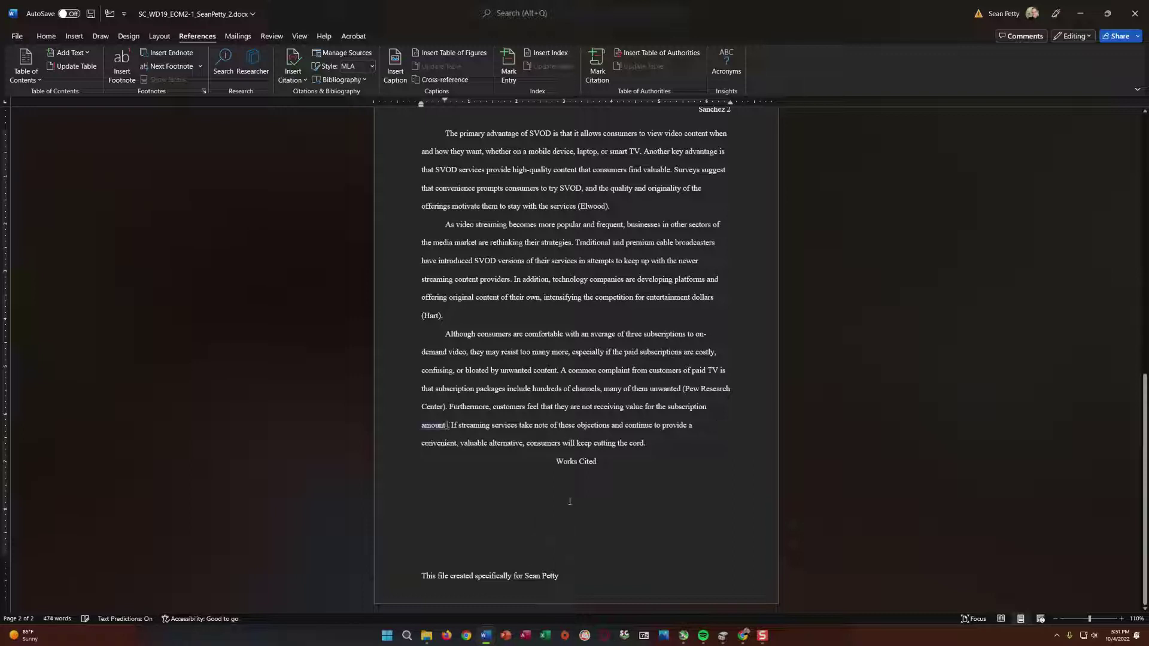
# Remove the extra space after "amount" and start a new citation source there as an Article in a Periodical, entering the author's name
pyautogui.press('BackSpace')
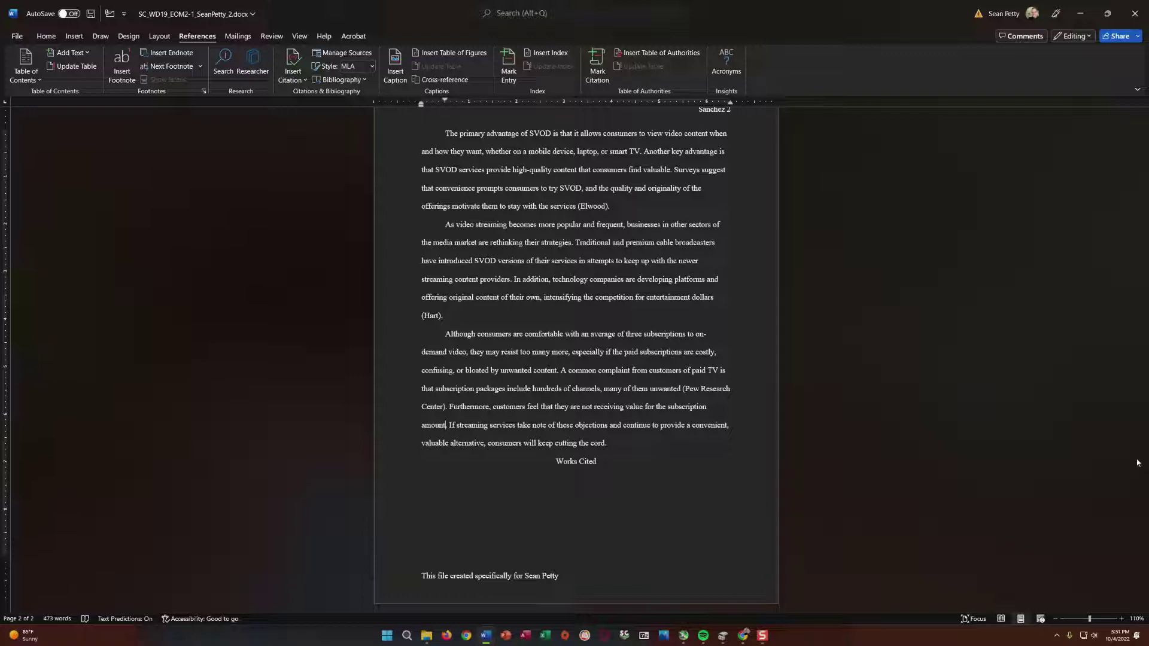
pyautogui.click(281, 82)
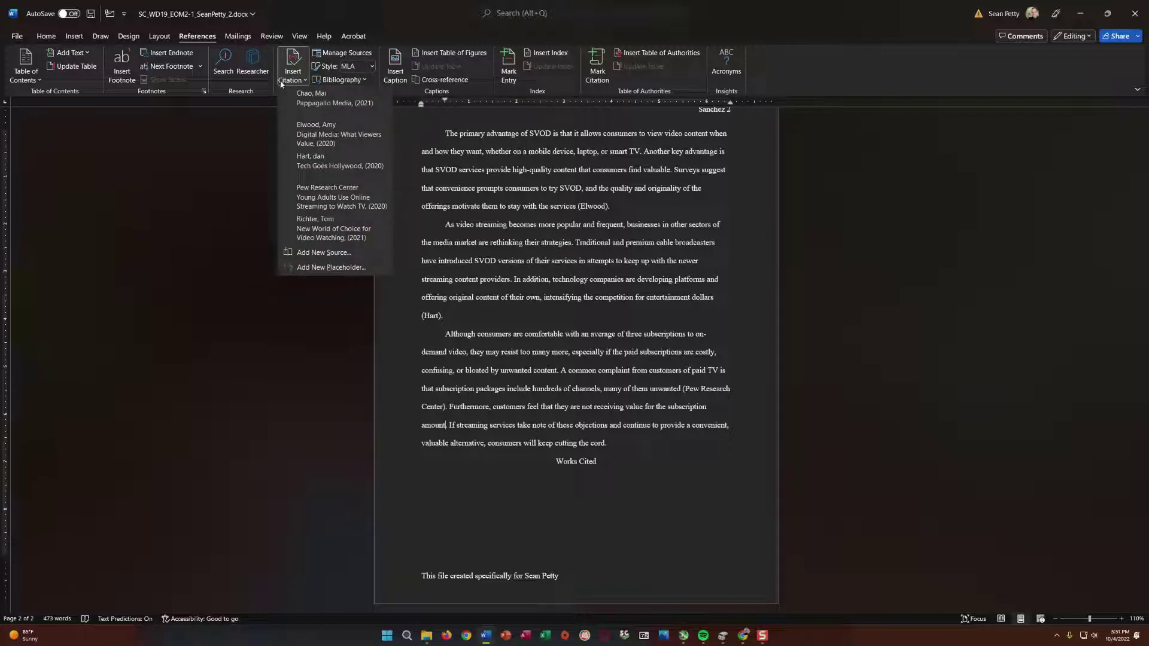
pyautogui.click(302, 261)
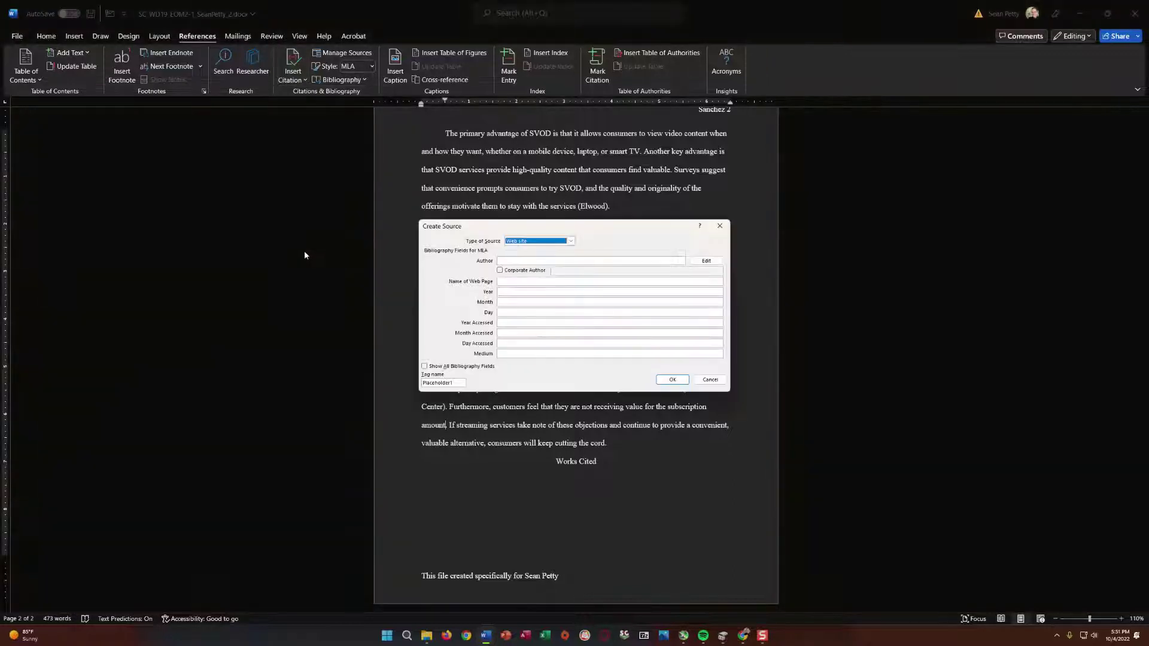
pyautogui.click(579, 261)
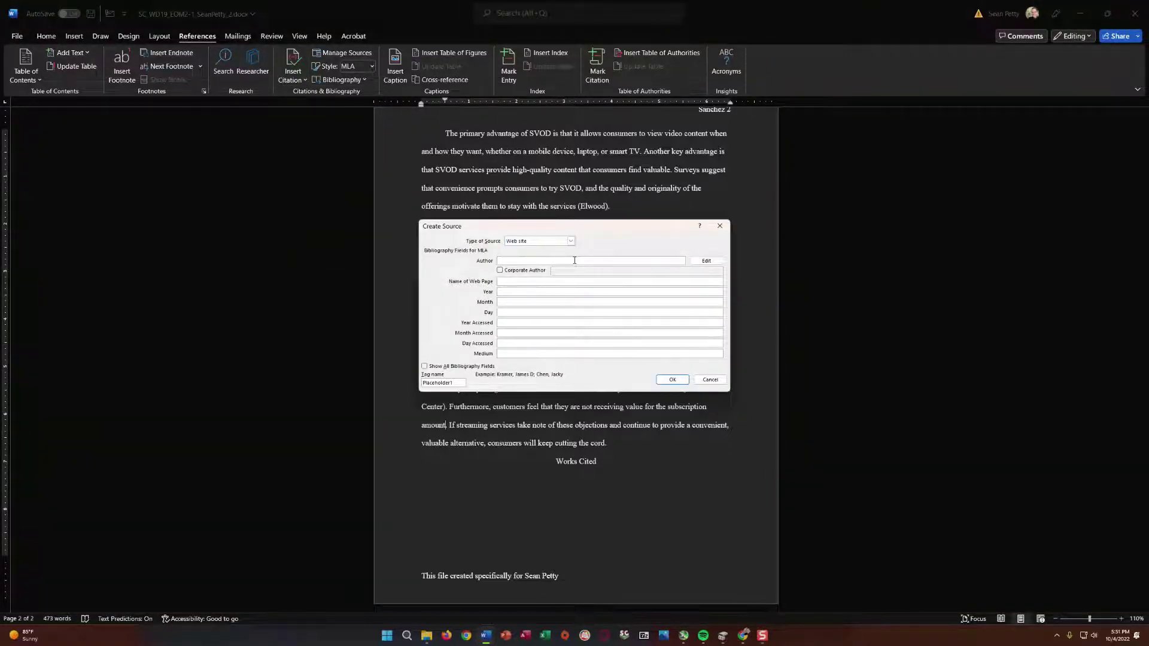
pyautogui.write('Park, Jay')
pyautogui.click(539, 242)
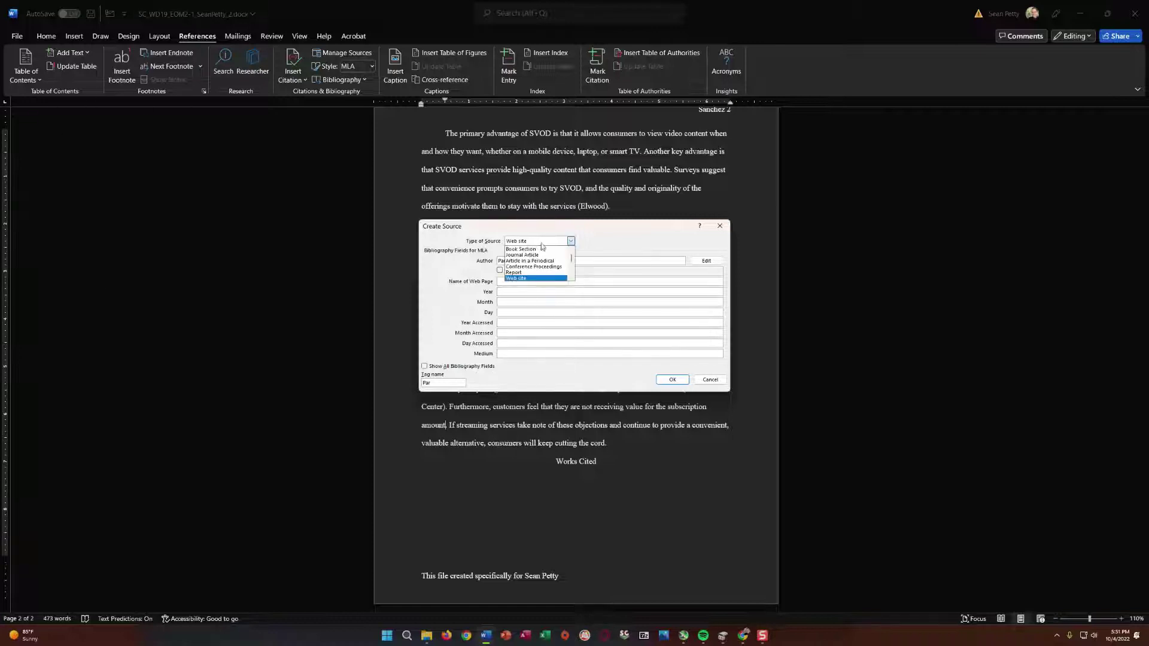
pyautogui.click(538, 258)
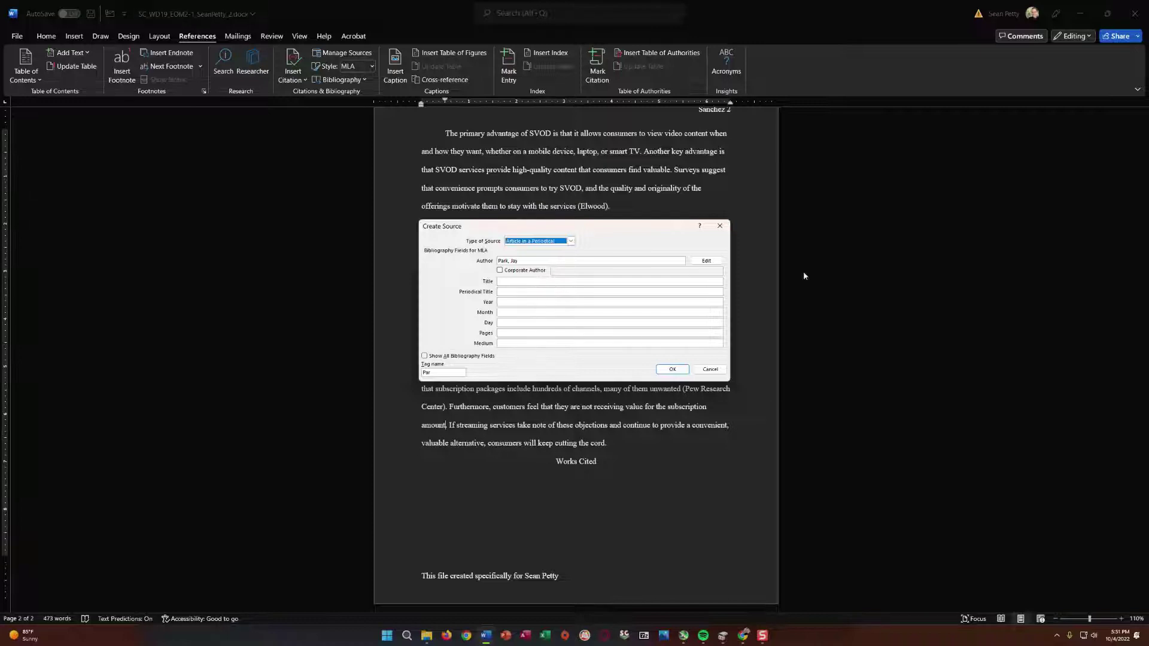
# Give the new source the title "The Media Divide" and the periodical title "News in Tech"
pyautogui.click(524, 281)
pyautogui.write('TR')
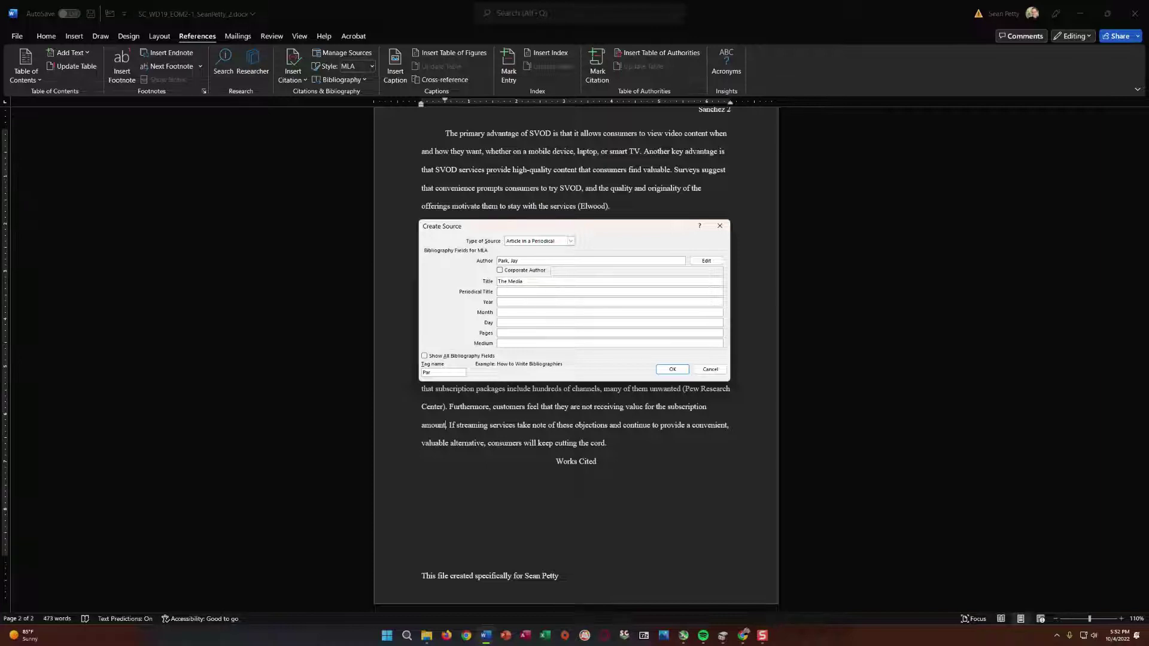
pyautogui.write('e Media Divide')
pyautogui.click(587, 292)
pyautogui.write('News in Tech')
# Complete the source with year 2020, month December, day 4, pages 12 and medium Print, and insert its citation
pyautogui.click(523, 304)
pyautogui.write('2020')
pyautogui.click(521, 313)
pyautogui.write('December')
pyautogui.click(515, 323)
pyautogui.write('4')
pyautogui.click(519, 333)
pyautogui.write('12')
pyautogui.click(517, 342)
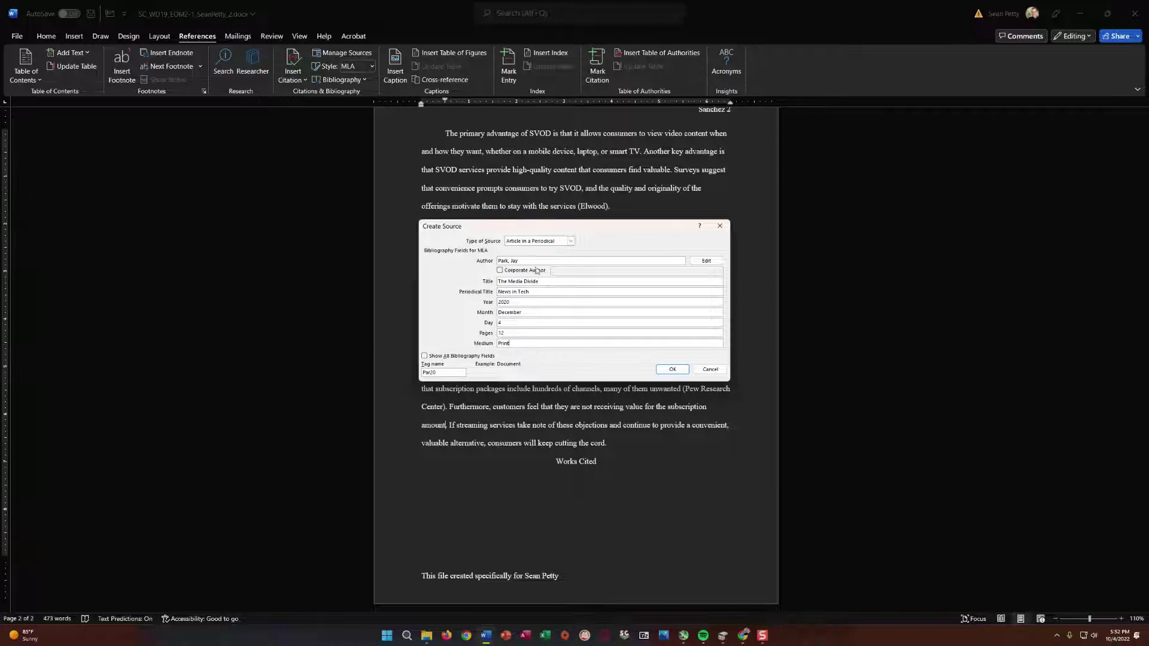
pyautogui.click(674, 370)
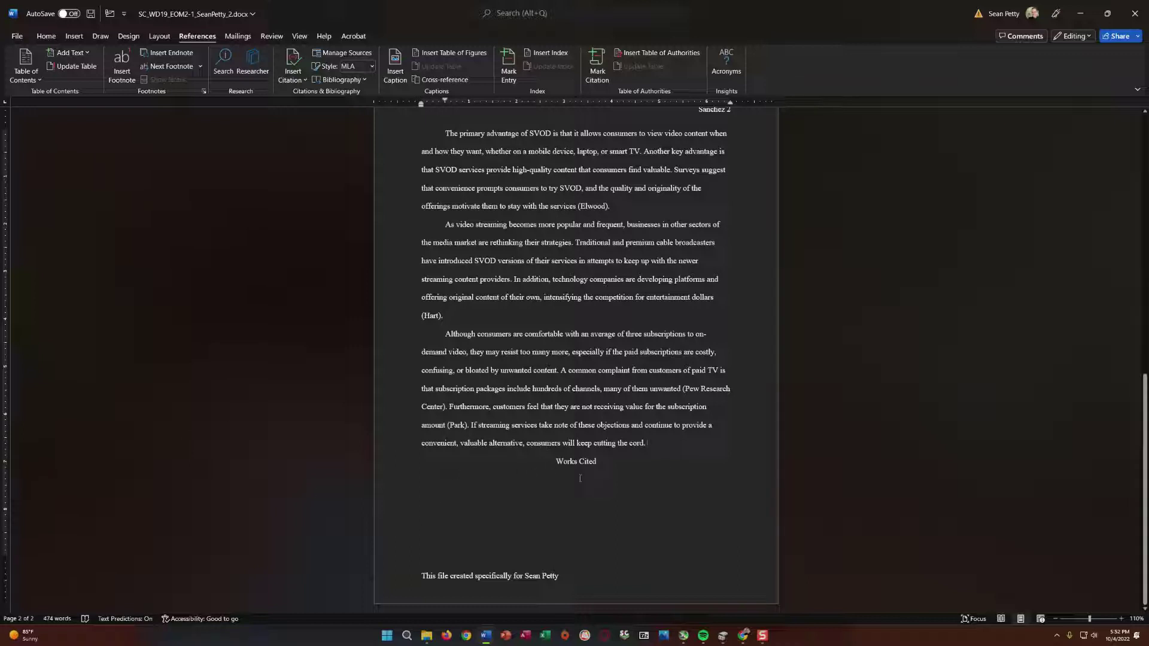
# Try to push the "Works Cited" heading onto a new page with blank paragraphs
pyautogui.press('Return')
pyautogui.press('Return')
pyautogui.press('Return')
pyautogui.press('Return')
pyautogui.press('Return')
pyautogui.press('Return')
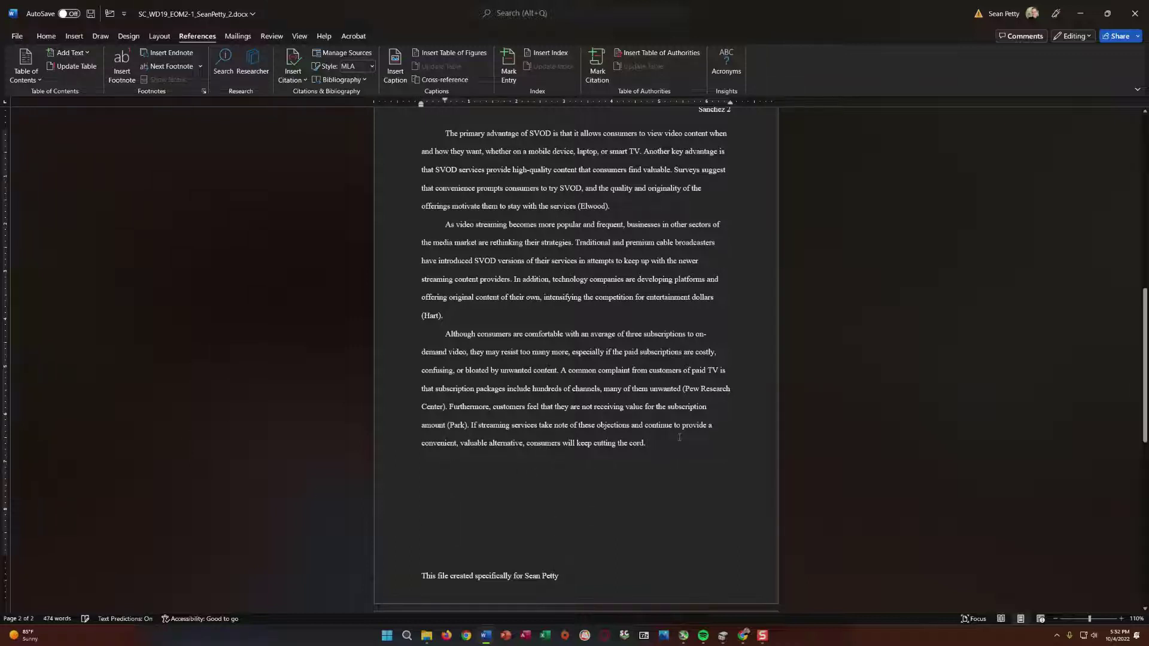
pyautogui.scroll(-3, 679, 437)
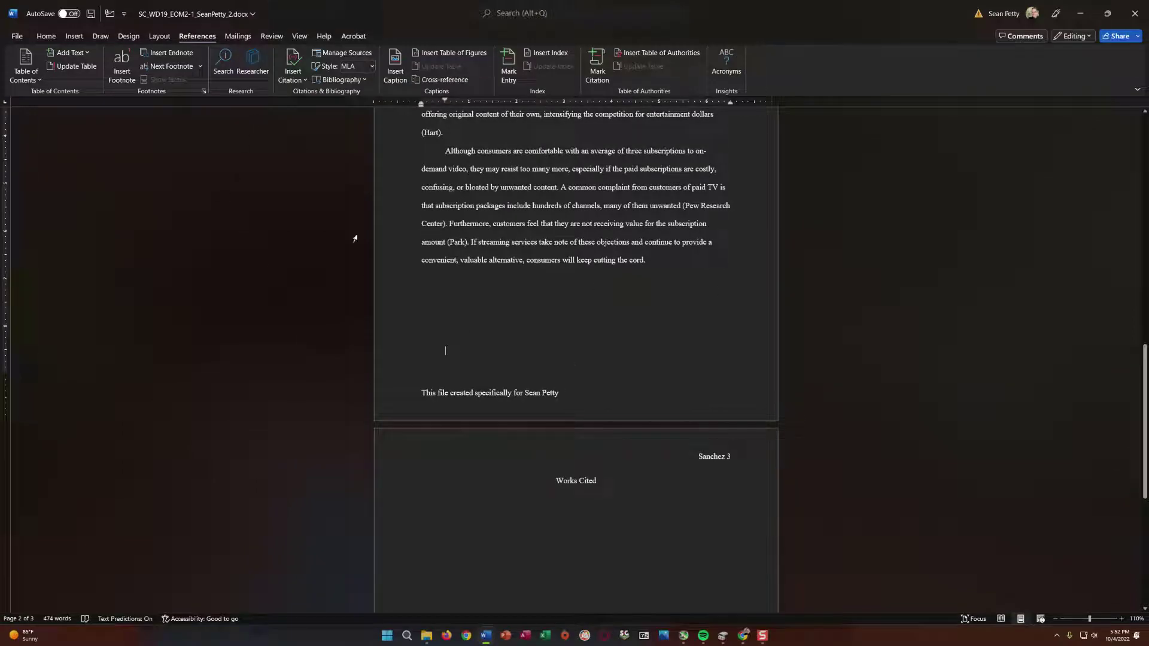
pyautogui.scroll(5, 535, 345)
pyautogui.scroll(-3, 538, 430)
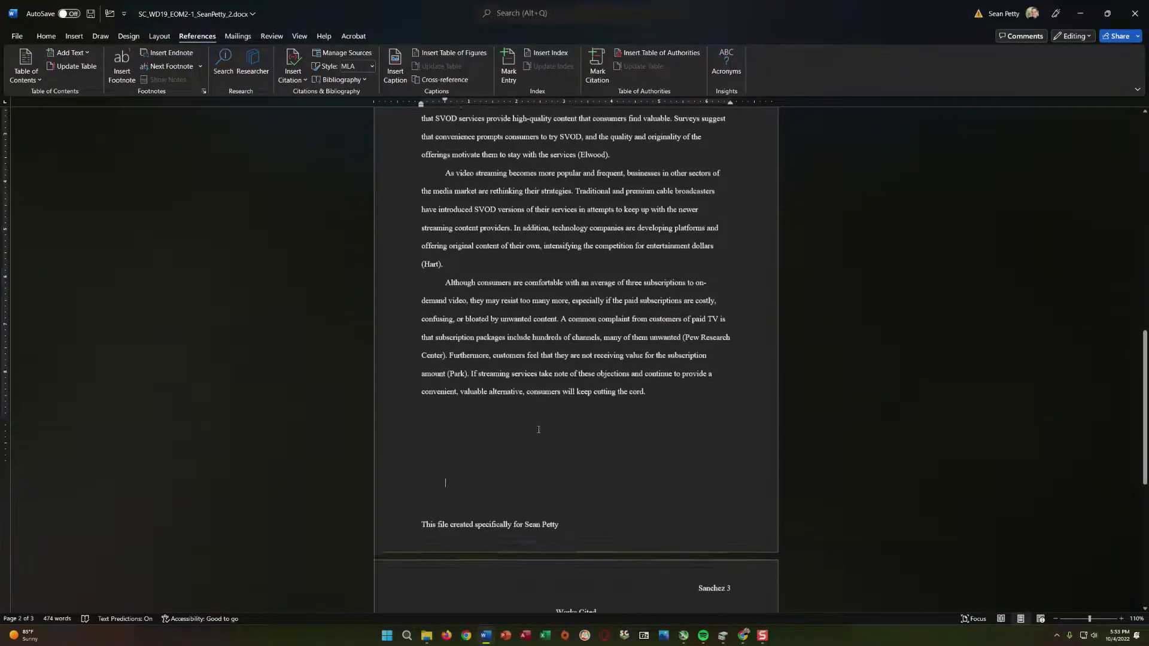
pyautogui.scroll(-3, 538, 430)
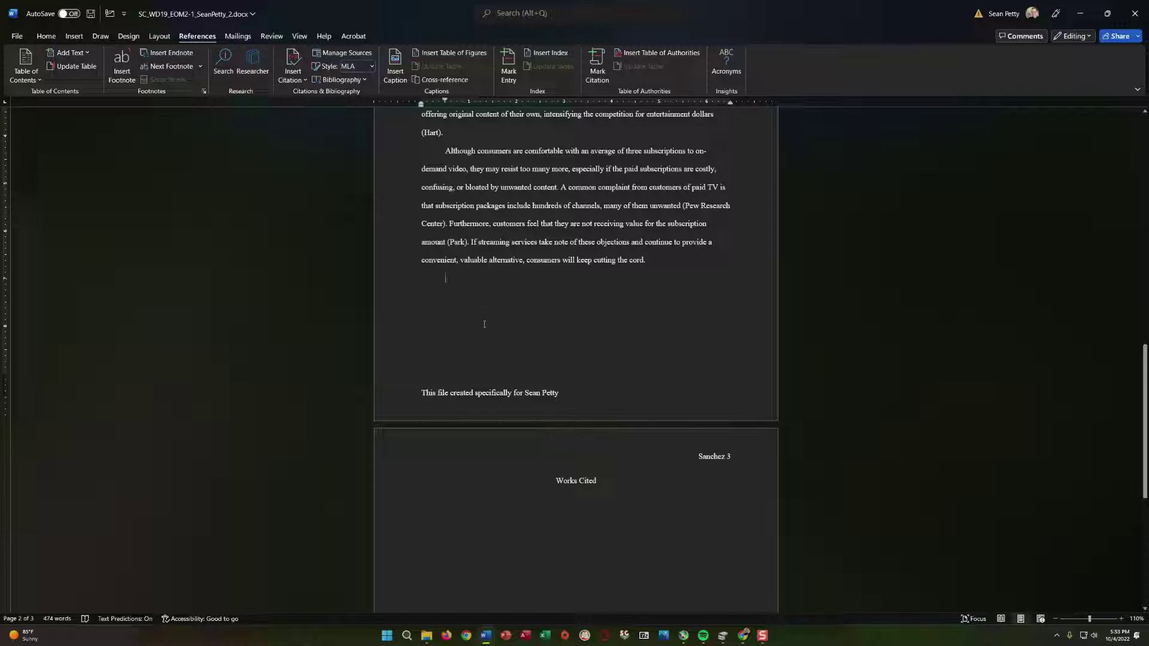
# Show the formatting marks and delete the blank paragraphs above the "Works Cited" heading
pyautogui.press('Return')
pyautogui.press('Return')
pyautogui.press('BackSpace')
pyautogui.press('BackSpace')
pyautogui.press('BackSpace')
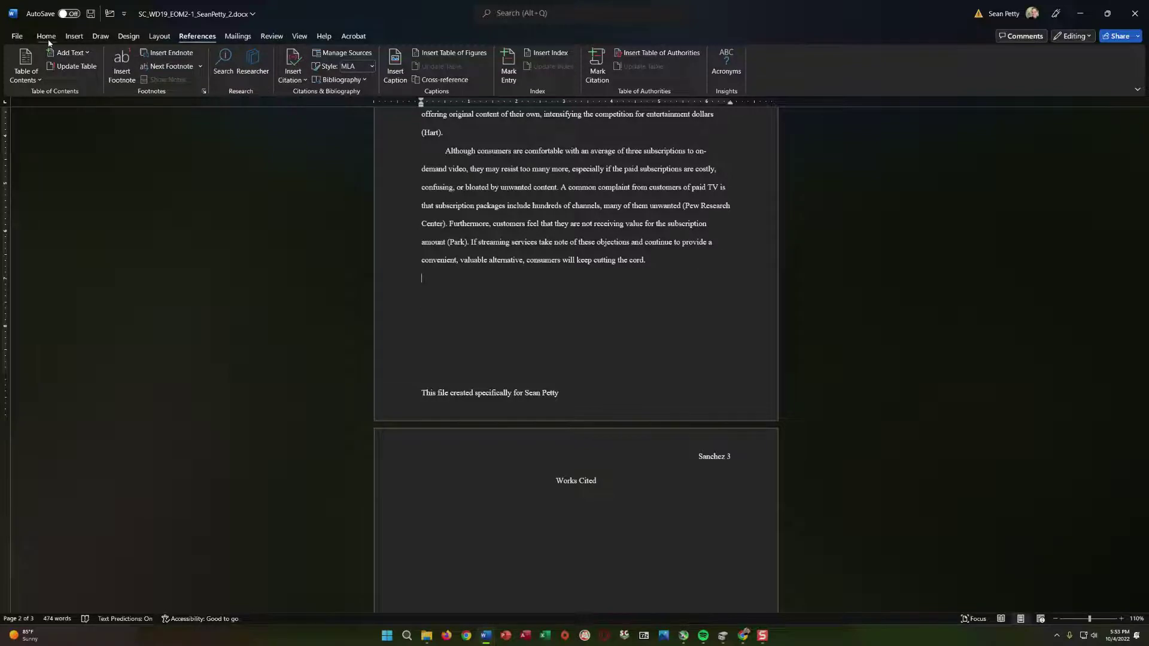
pyautogui.click(47, 37)
pyautogui.click(401, 56)
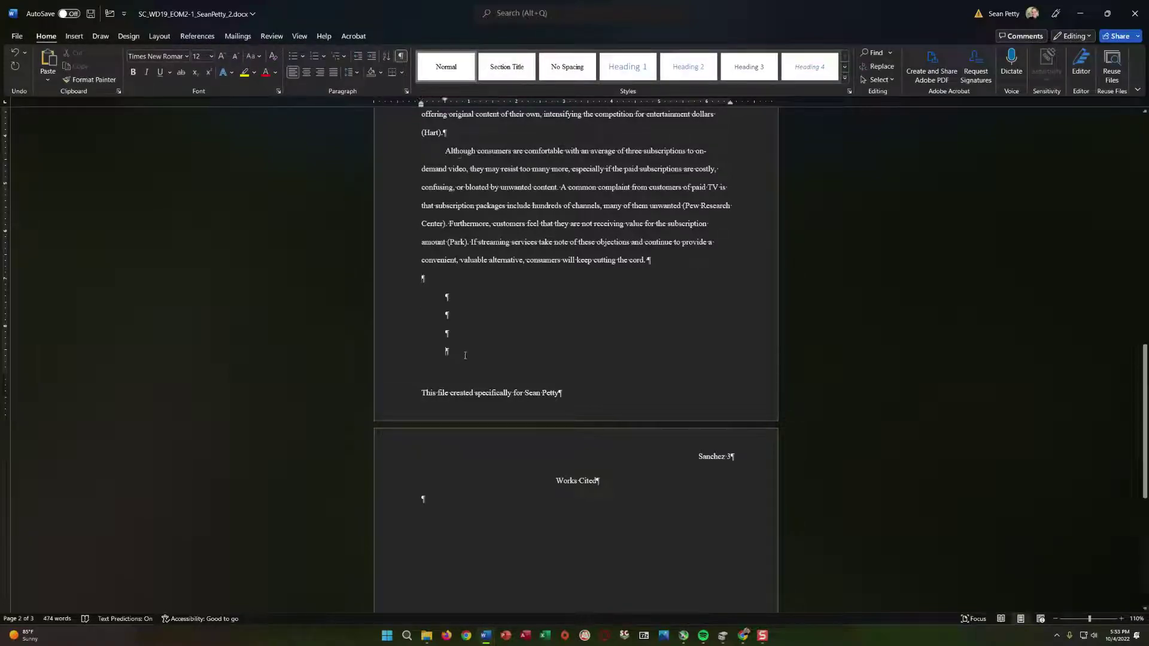
pyautogui.press('Delete')
pyautogui.press('Delete')
pyautogui.press('Delete')
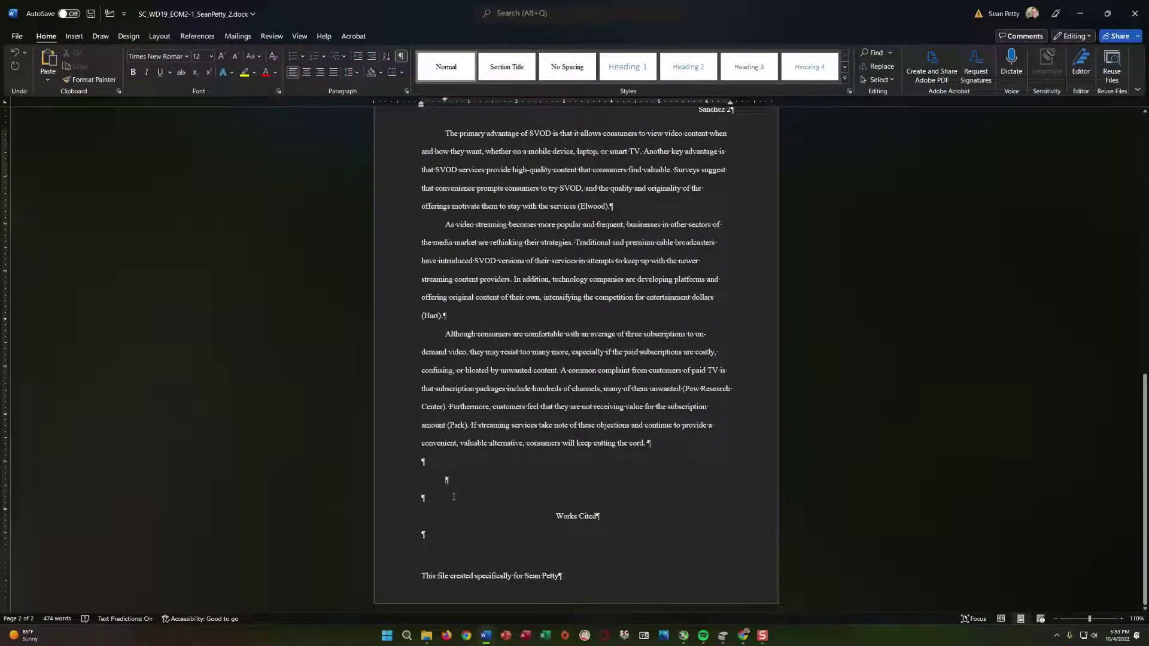
pyautogui.press('Delete')
pyautogui.press('Delete')
pyautogui.press('Delete')
pyautogui.click(488, 465)
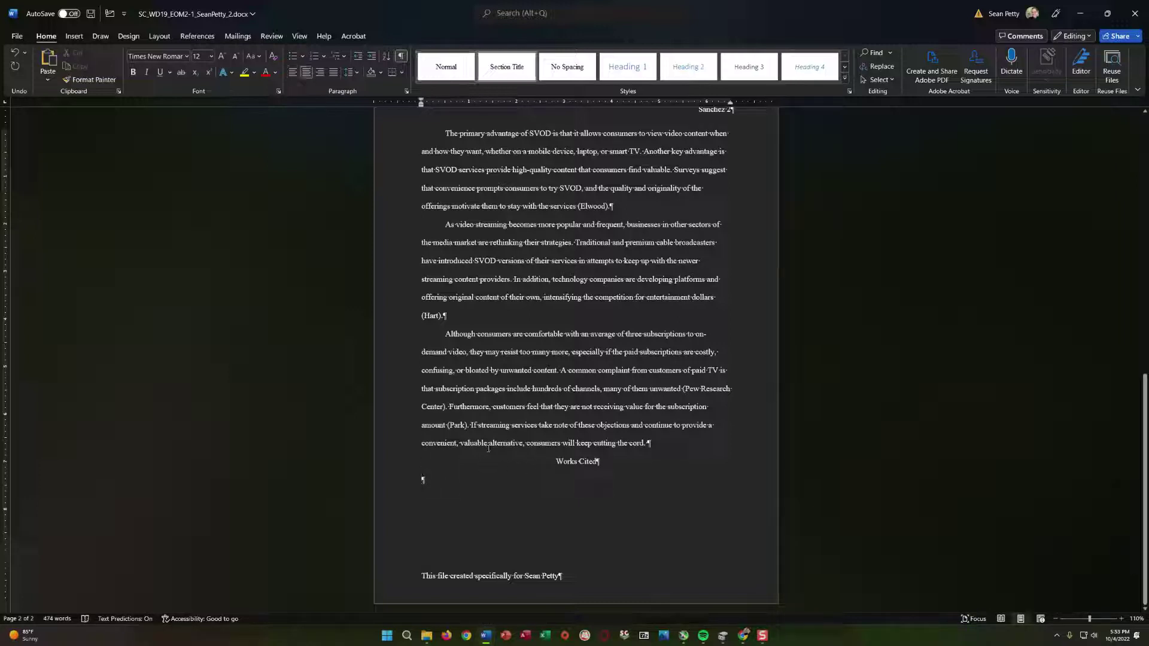
pyautogui.press('Return')
pyautogui.press('Return')
pyautogui.press('Return')
pyautogui.press('Return')
pyautogui.press('Return')
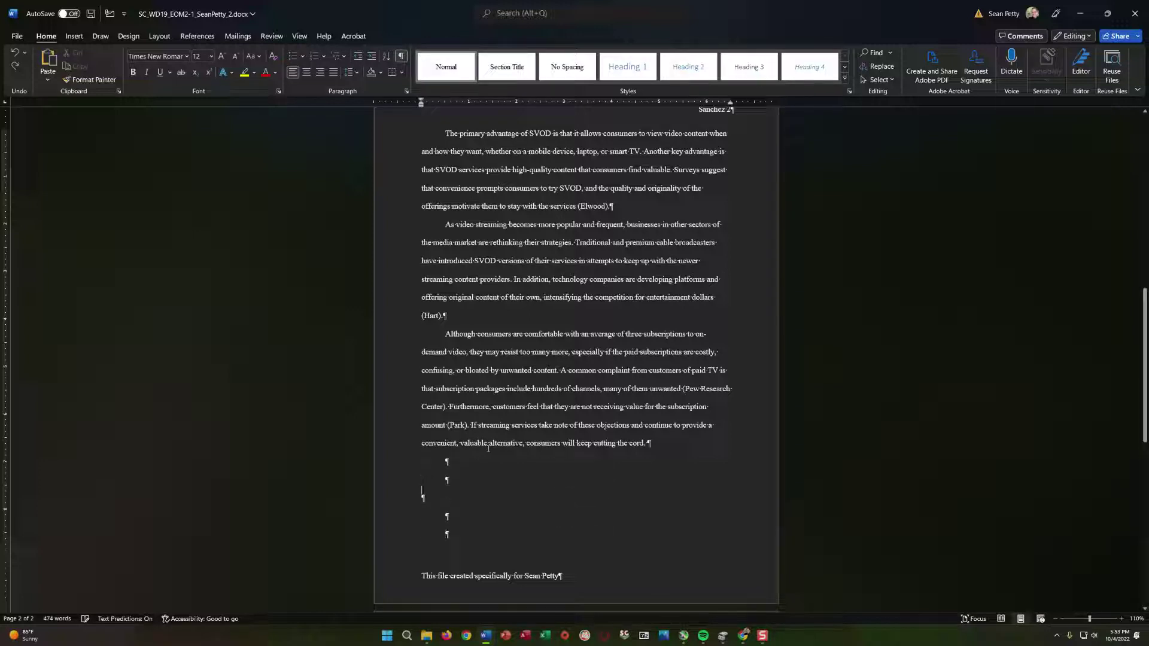
pyautogui.press('BackSpace')
pyautogui.press('BackSpace')
pyautogui.press('BackSpace')
pyautogui.press('BackSpace')
pyautogui.press('BackSpace')
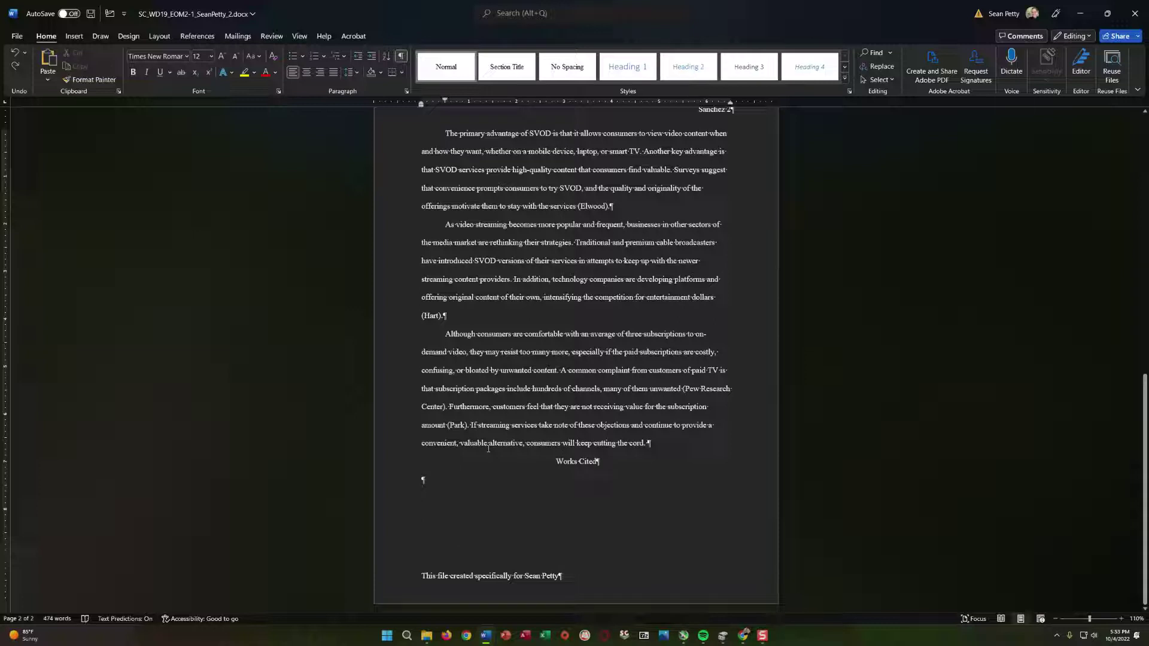
# Insert a page break directly before the "Works Cited" heading
pyautogui.click(484, 462)
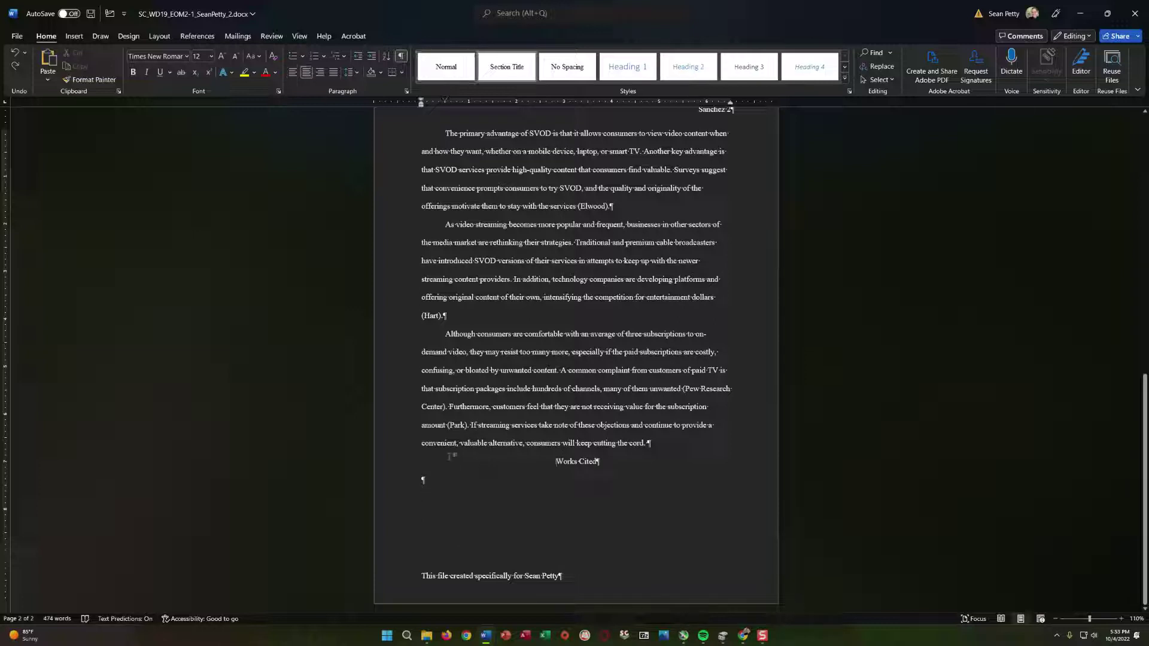
pyautogui.click(74, 37)
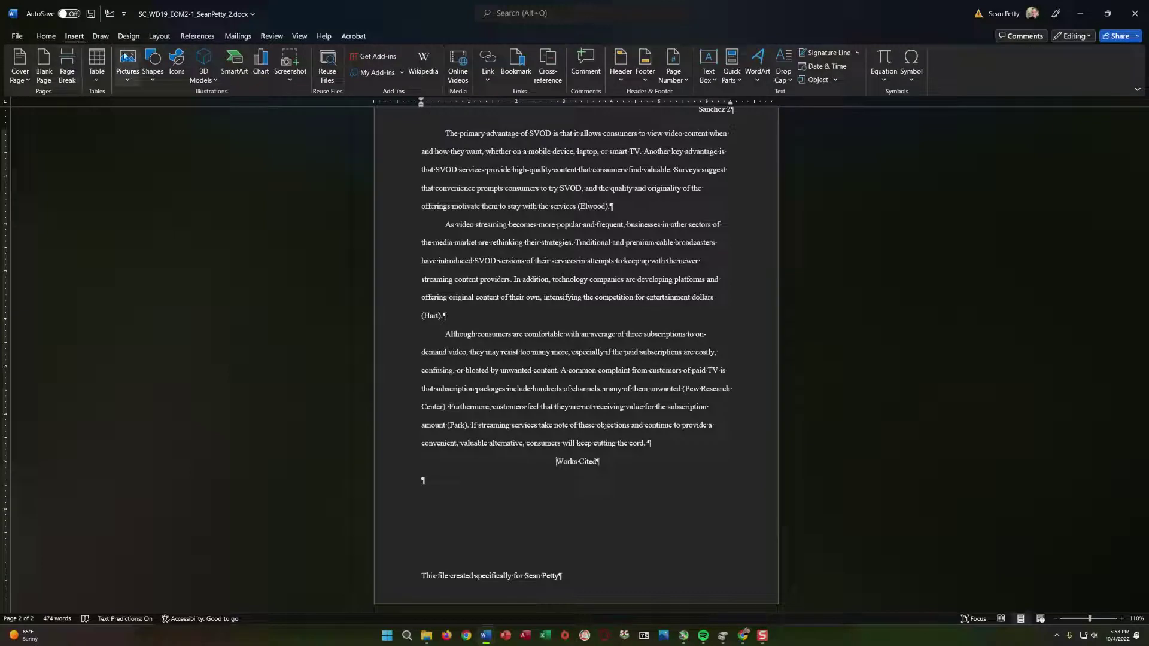
pyautogui.click(41, 82)
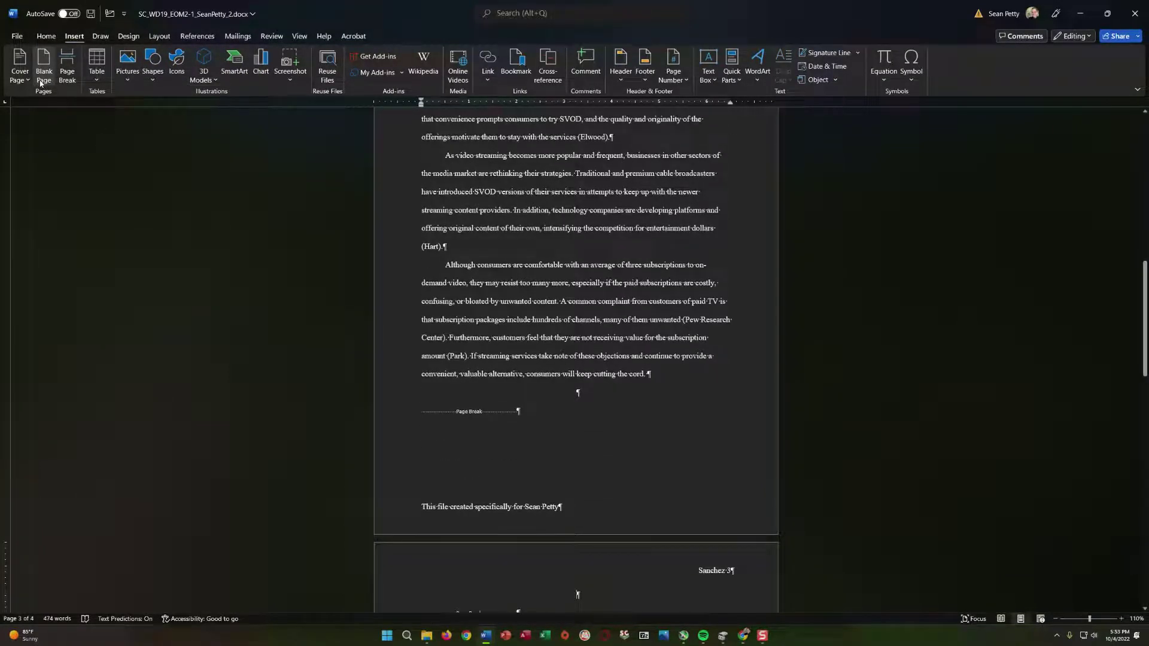
pyautogui.hotkey('ctrl', 'z')
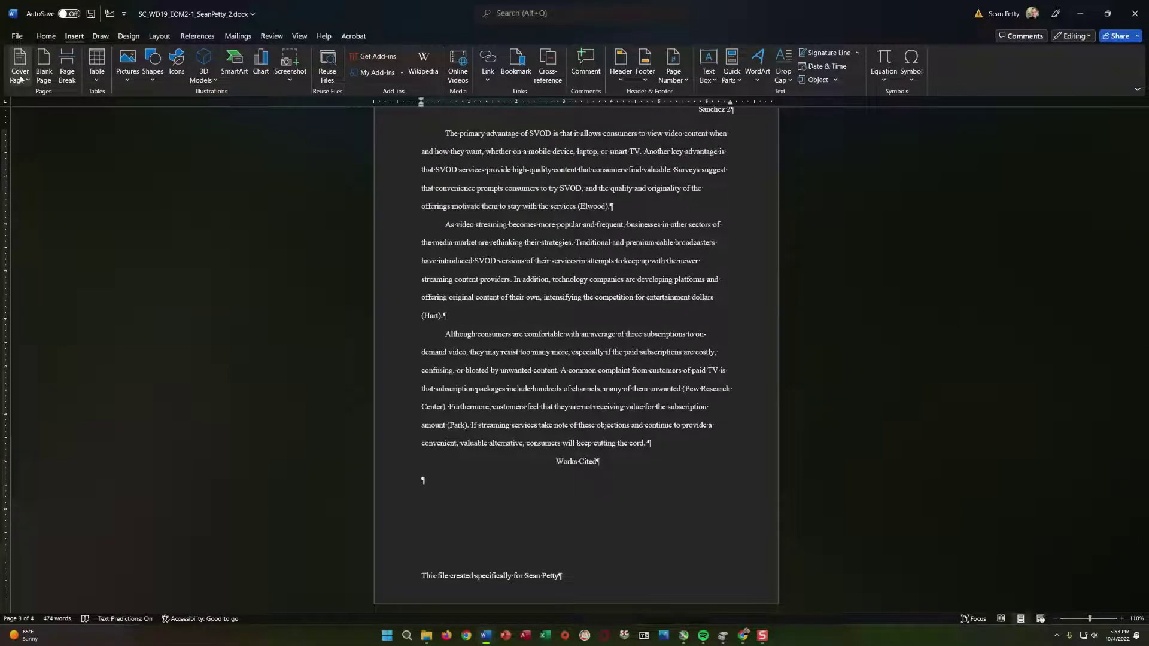
pyautogui.click(67, 69)
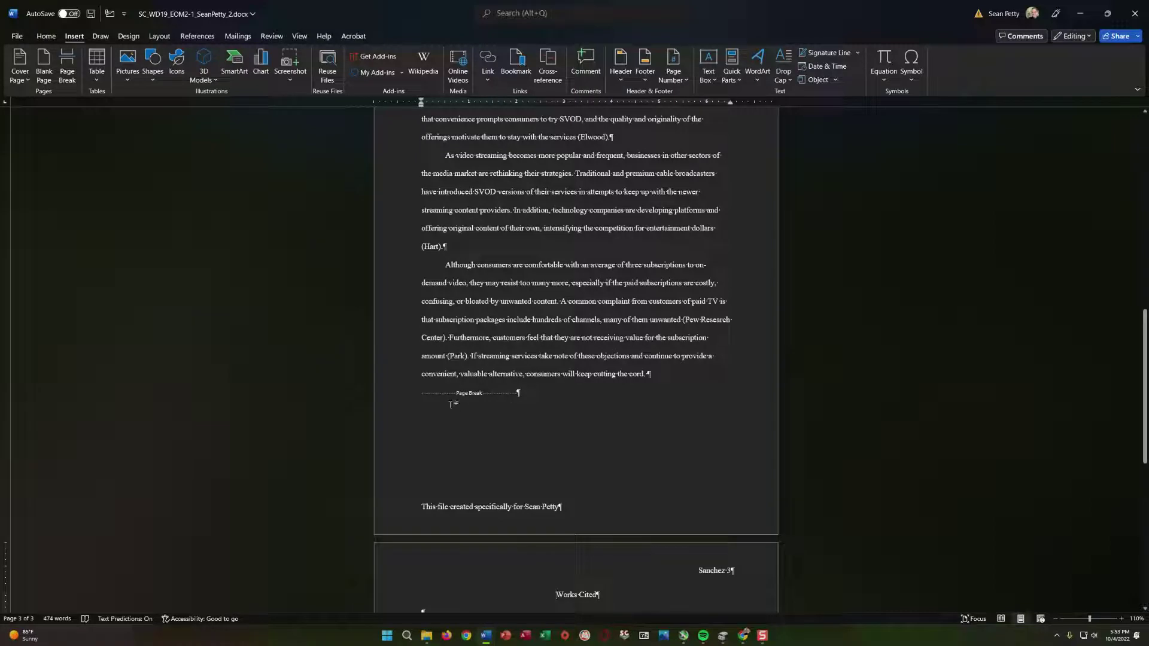
# Hide the formatting marks and try adding a blank line between the last body paragraph and the "Works Cited" page
pyautogui.click(46, 36)
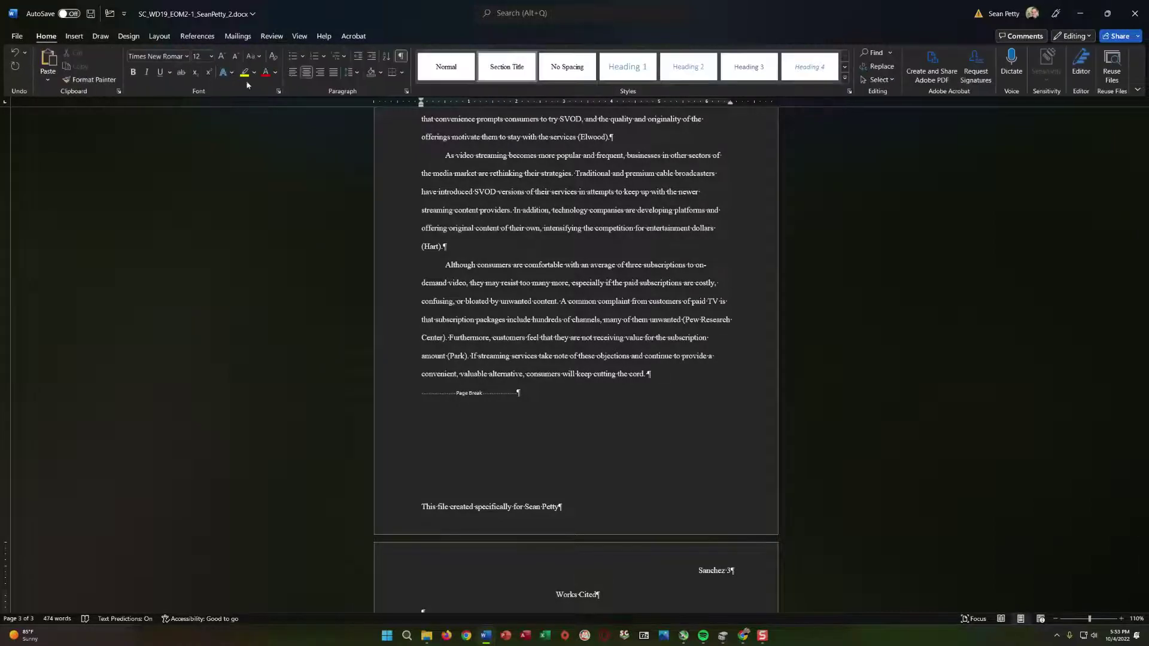
pyautogui.click(399, 55)
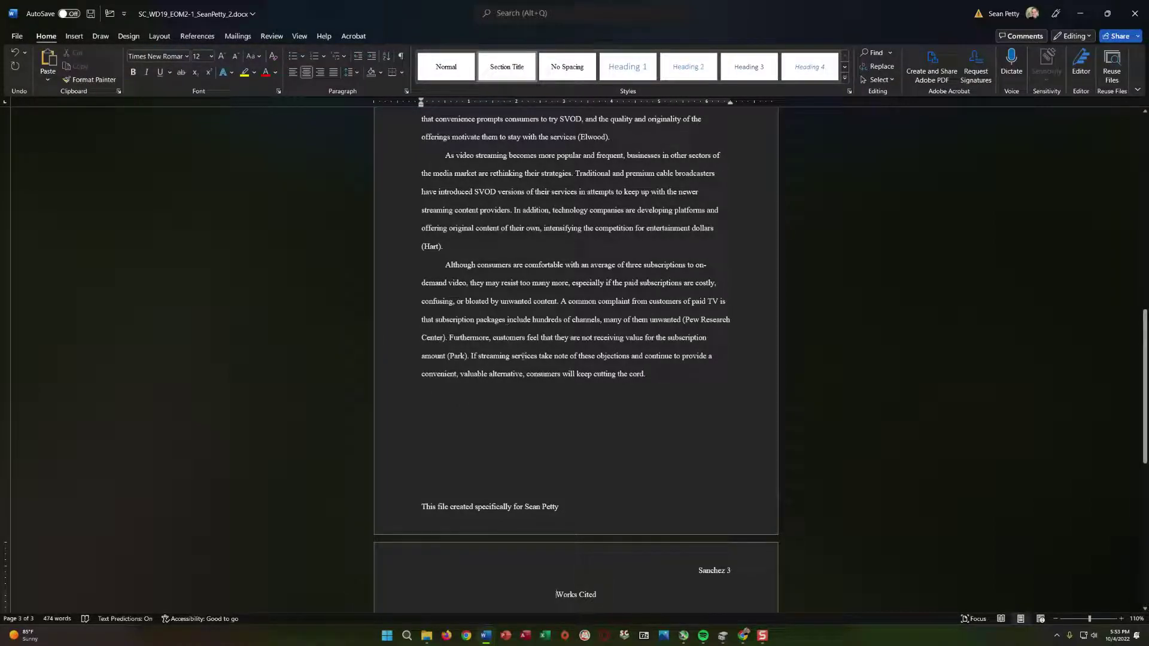
pyautogui.scroll(-3, 522, 356)
pyautogui.scroll(1, 503, 400)
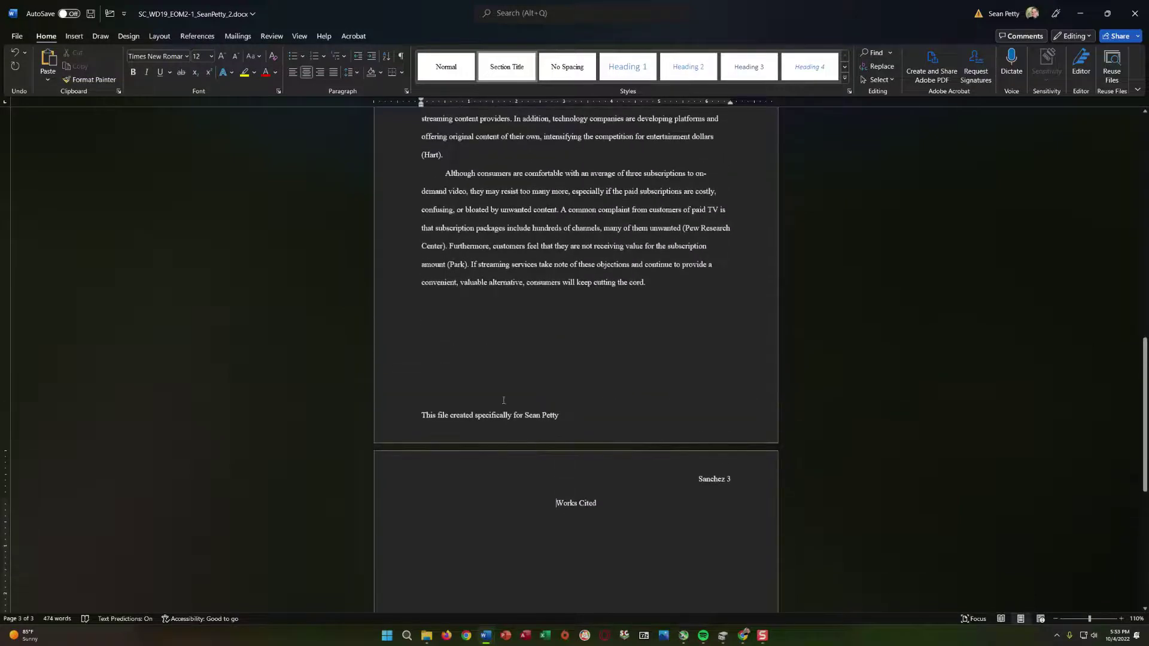
pyautogui.click(614, 309)
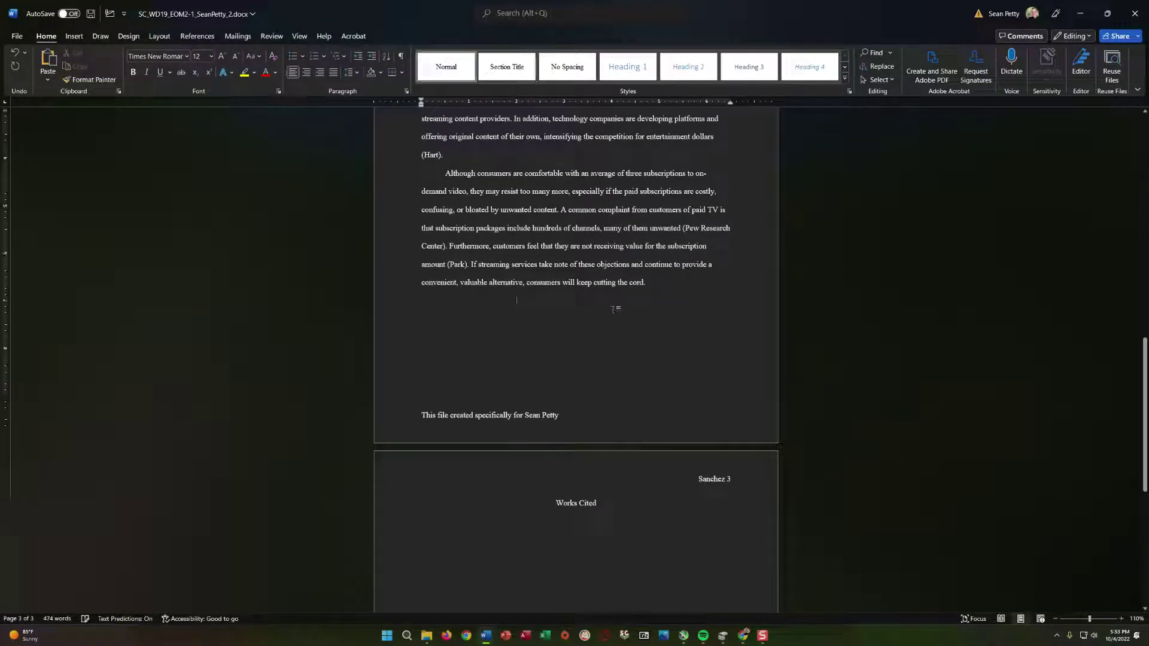
pyautogui.press('Return')
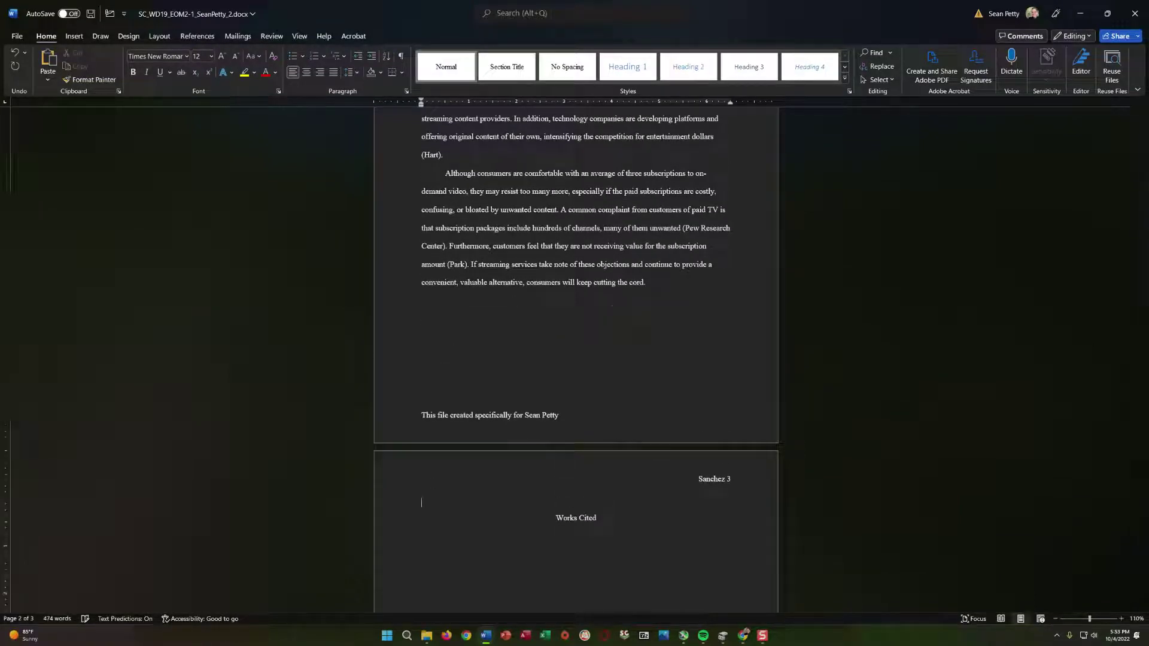
pyautogui.press('BackSpace')
pyautogui.press('BackSpace')
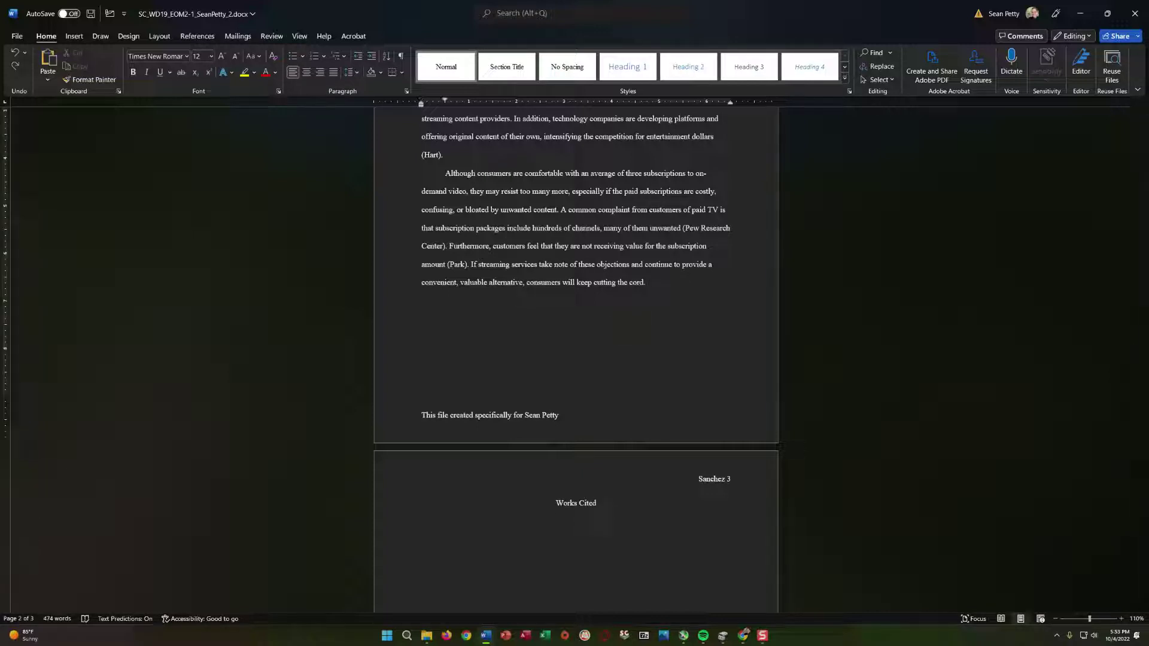
pyautogui.press('Return')
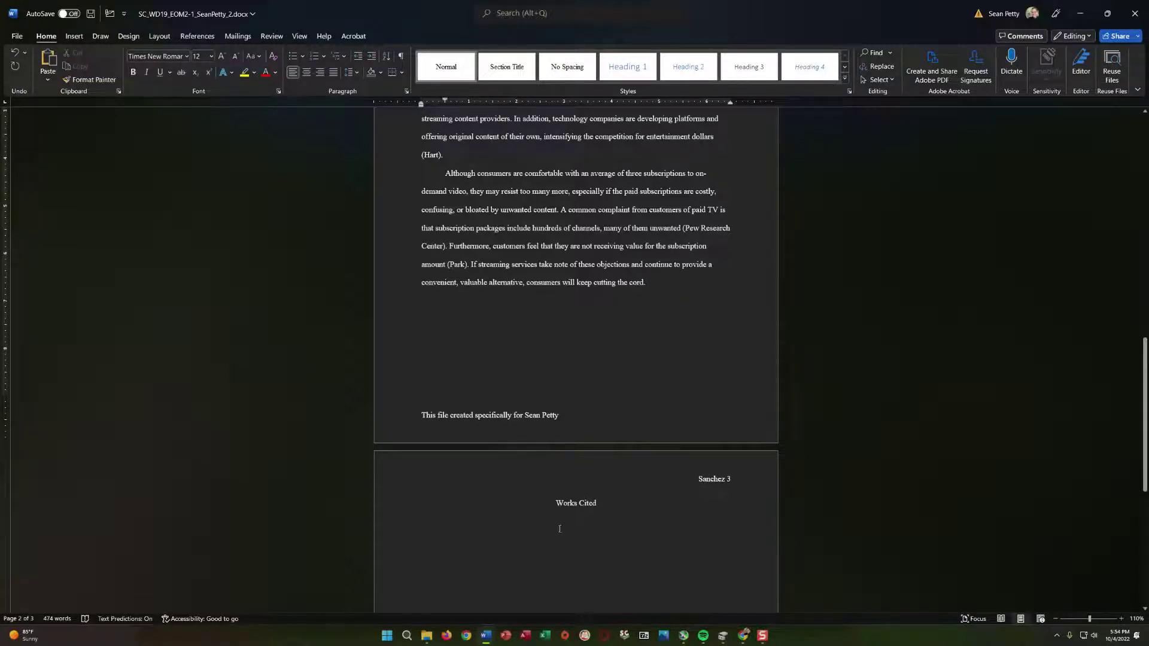
# Show the formatting marks around the page break before the "Works Cited" page
pyautogui.scroll(-2, 578, 509)
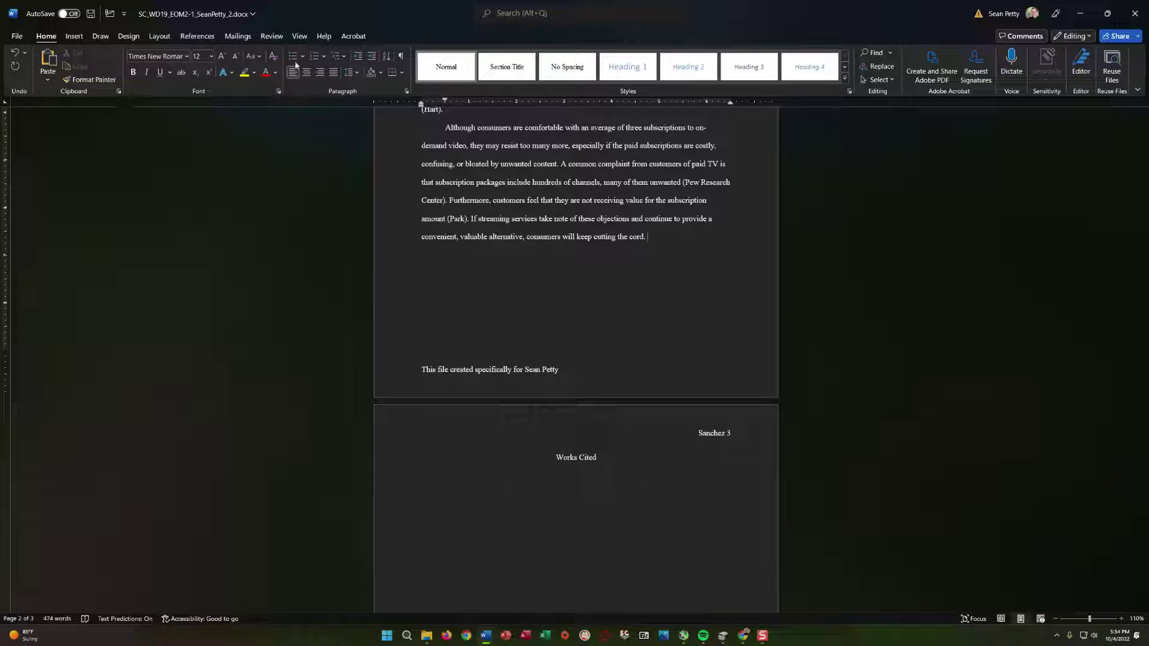
pyautogui.click(401, 58)
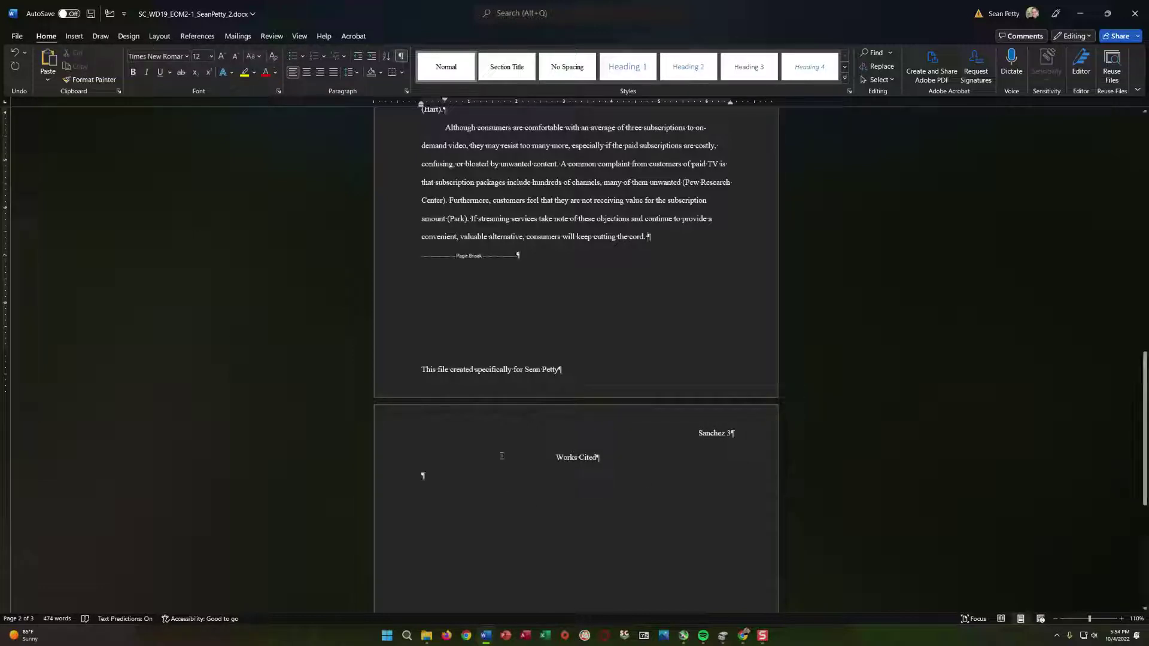
# Hide the formatting marks and insert a plain MLA bibliography in the blank paragraph below the "Works Cited" heading
pyautogui.click(422, 477)
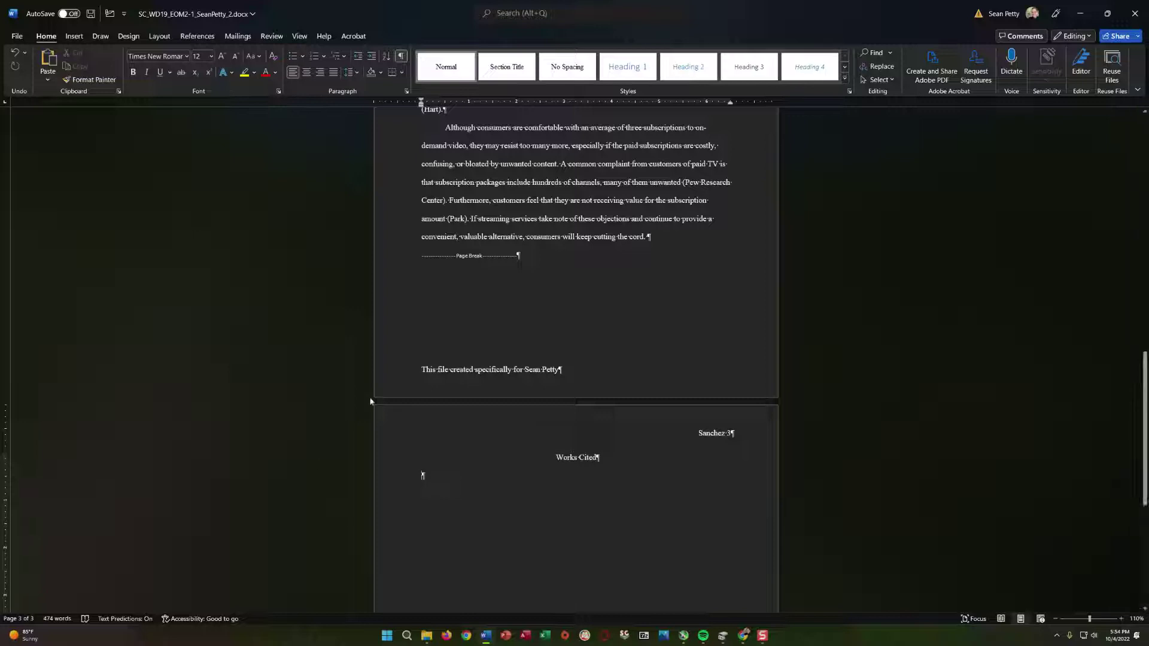
pyautogui.click(401, 56)
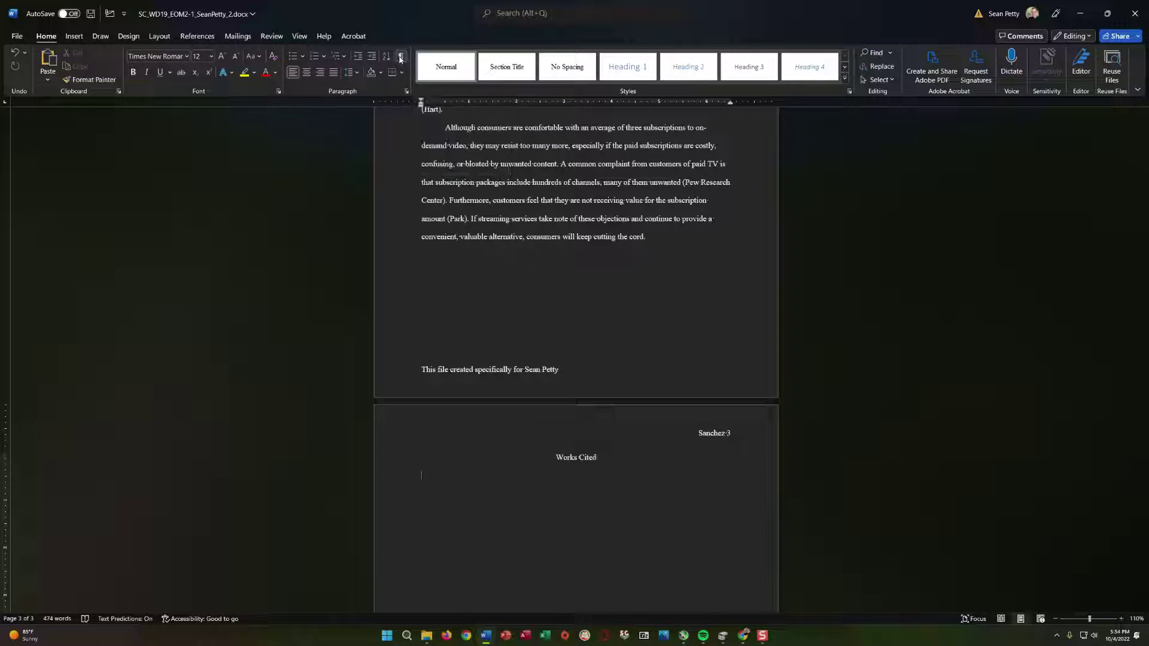
pyautogui.click(197, 37)
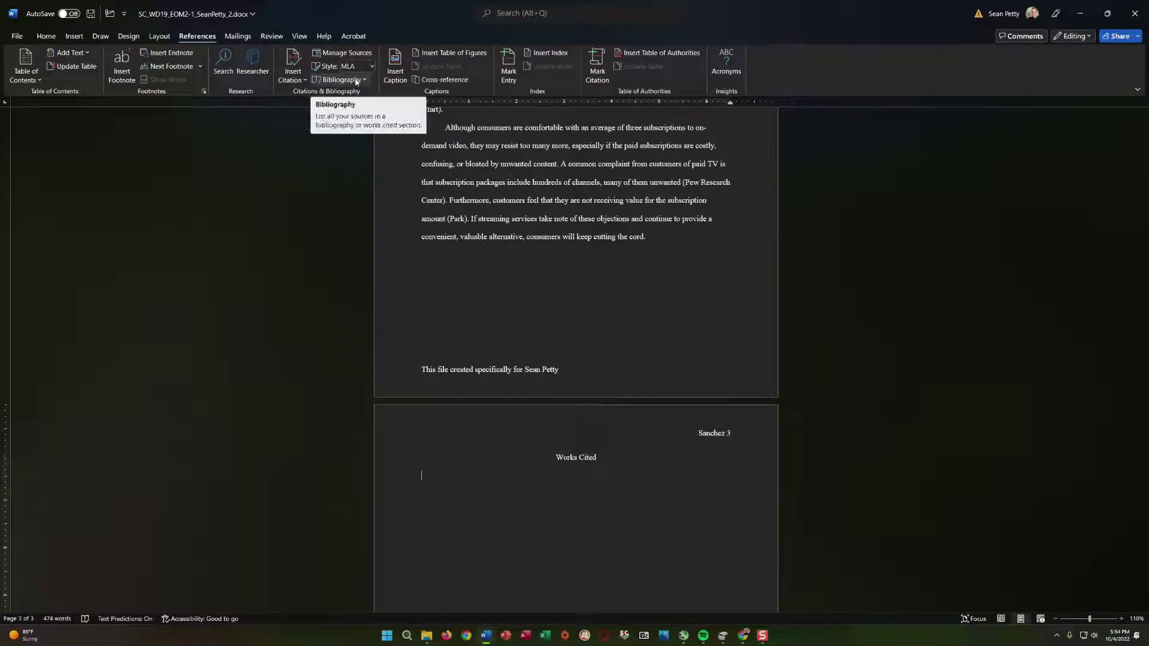
pyautogui.click(357, 81)
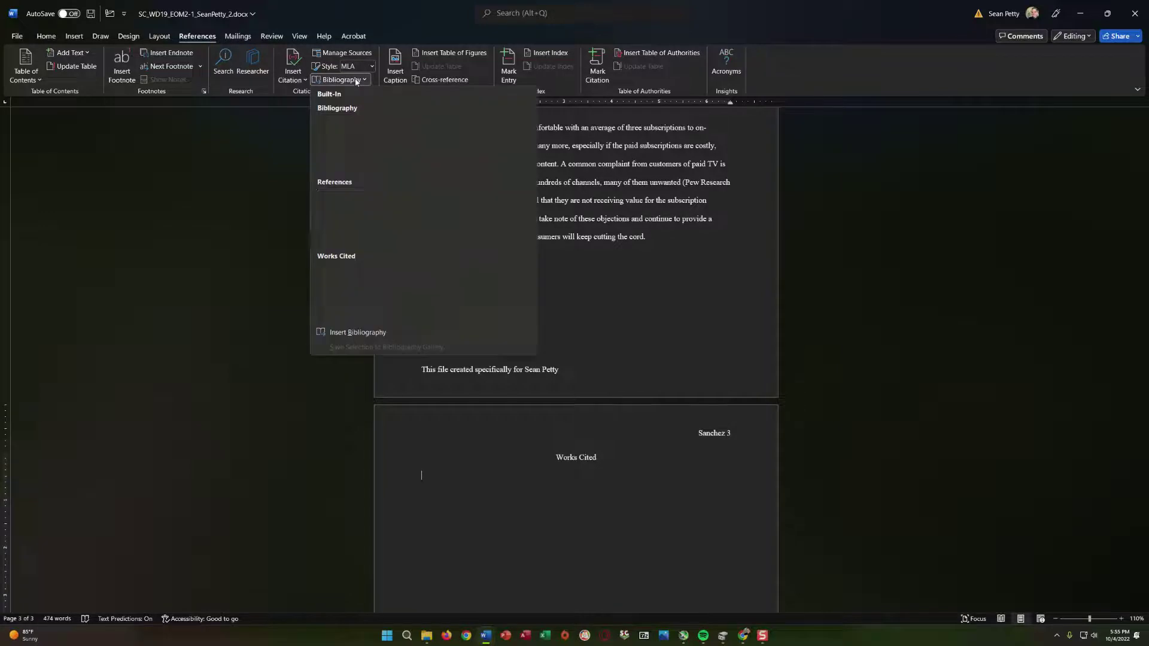
pyautogui.click(362, 333)
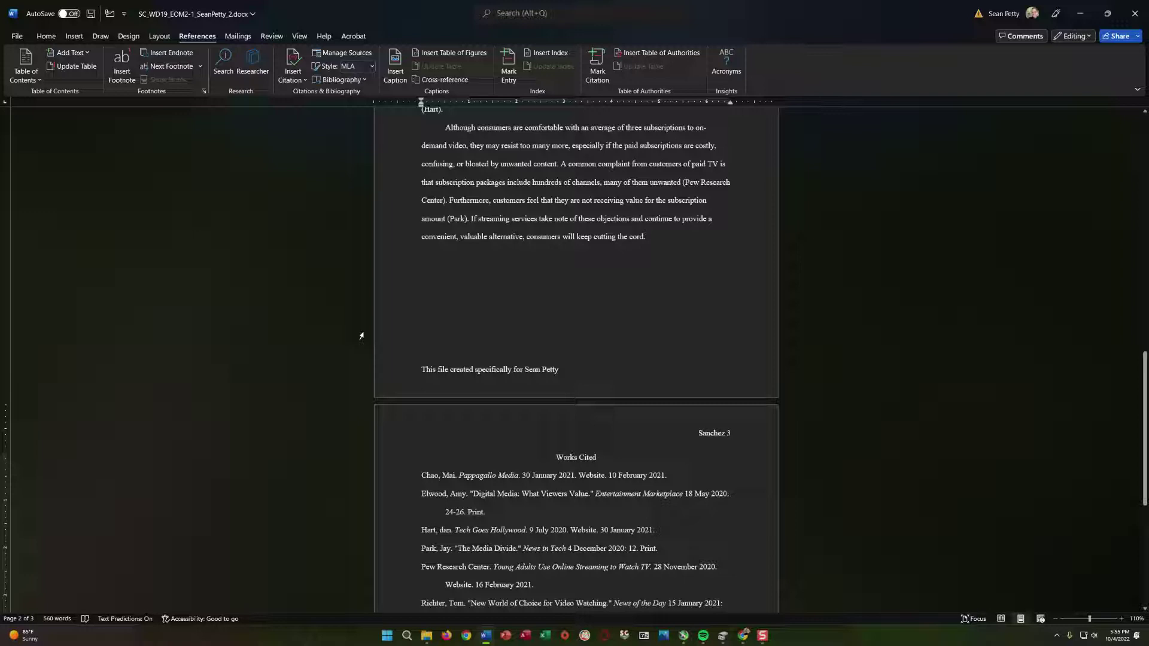
pyautogui.scroll(-3, 514, 329)
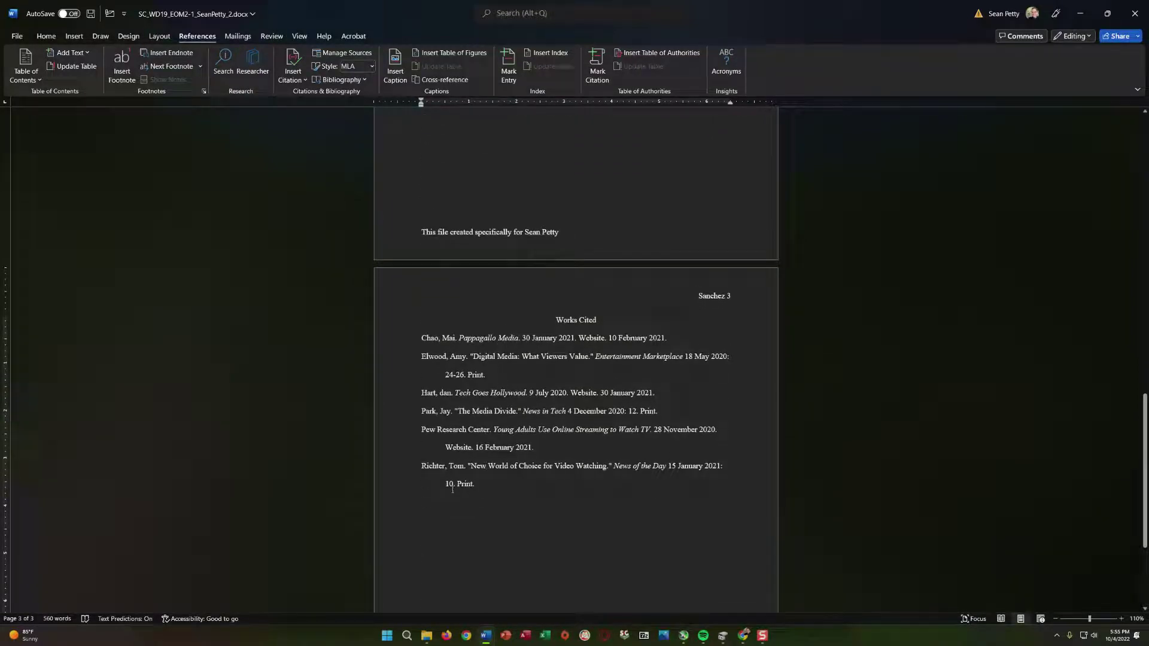
pyautogui.scroll(1, 431, 411)
pyautogui.scroll(-1, 442, 419)
pyautogui.scroll(1, 473, 439)
pyautogui.scroll(1, 473, 439)
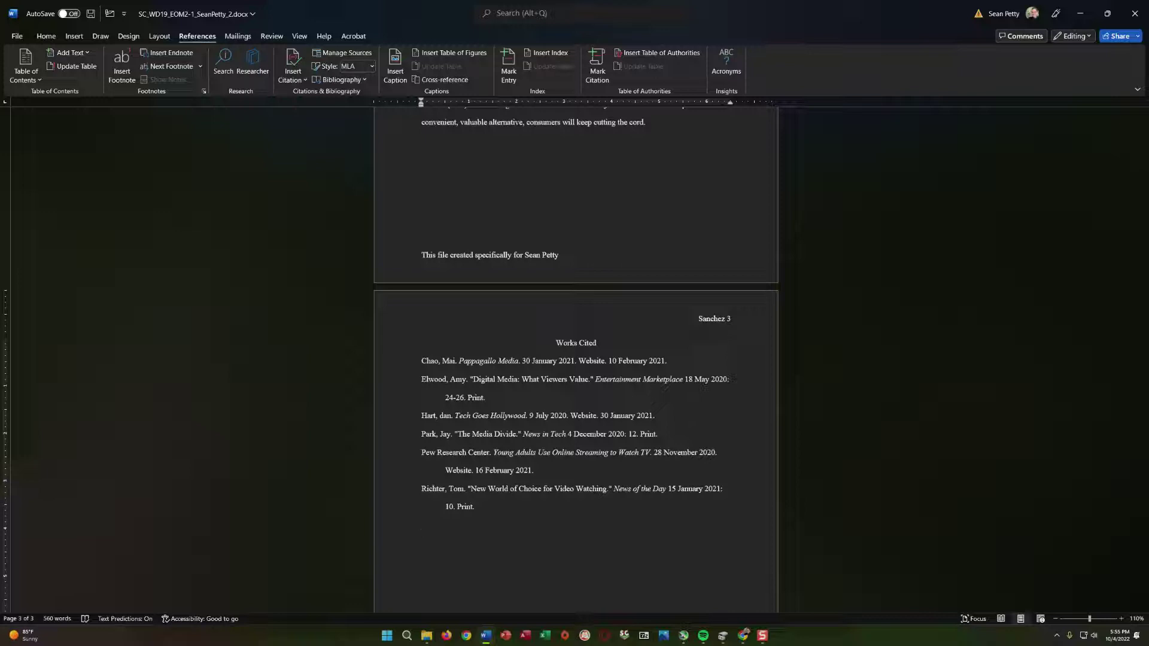
pyautogui.moveTo(425, 517); pyautogui.dragTo(475, 359)
pyautogui.rightClick(495, 384)
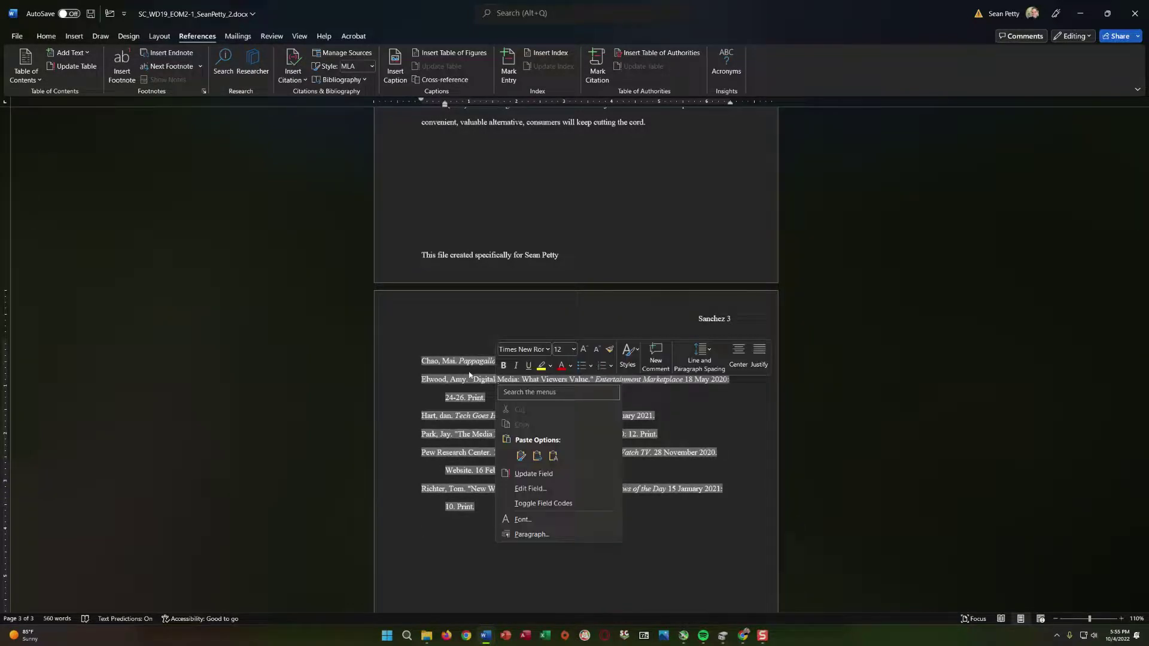
pyautogui.press('Escape')
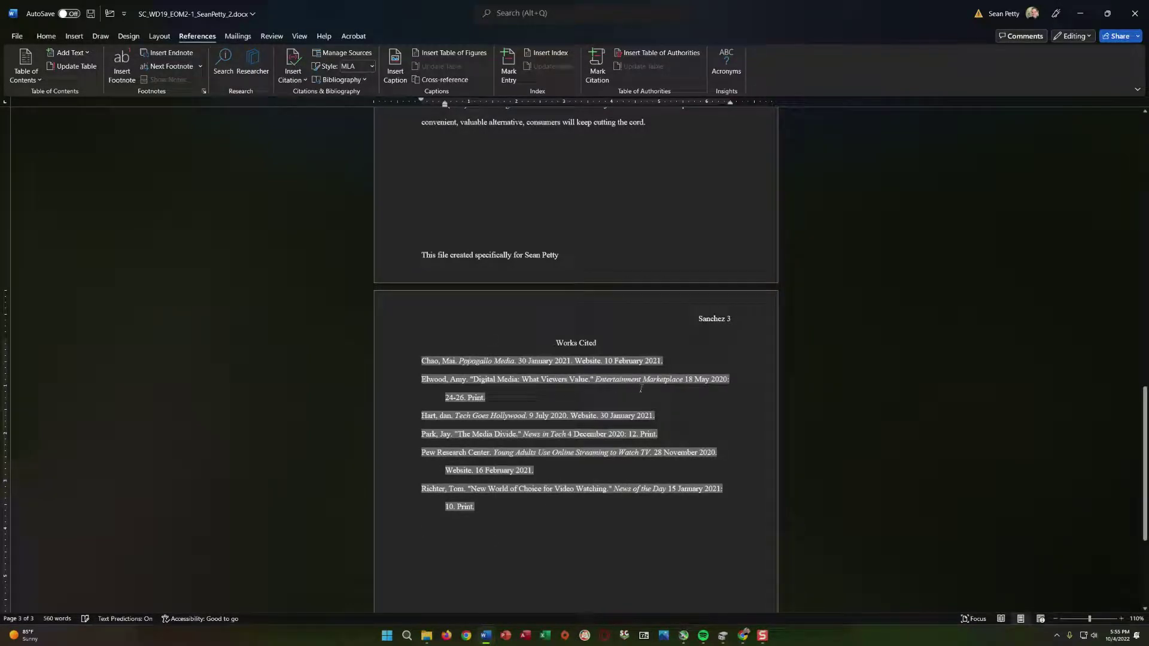
pyautogui.click(555, 343)
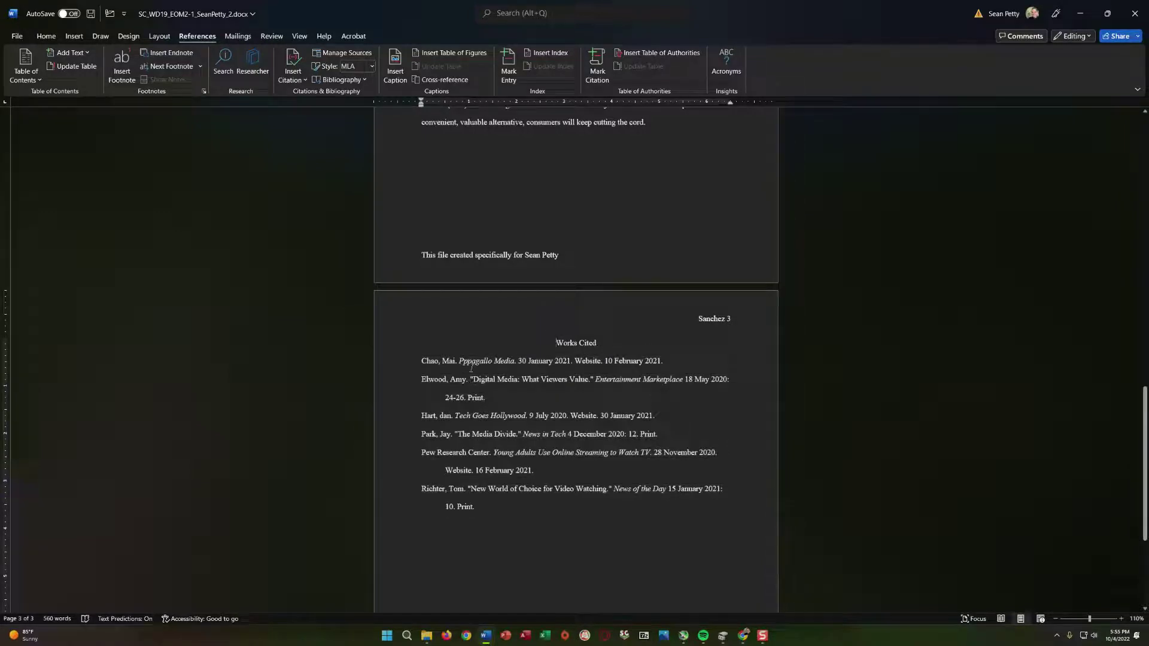
pyautogui.click(458, 361)
pyautogui.hotkey('ctrl', 'z')
pyautogui.hotkey('ctrl', 'z')
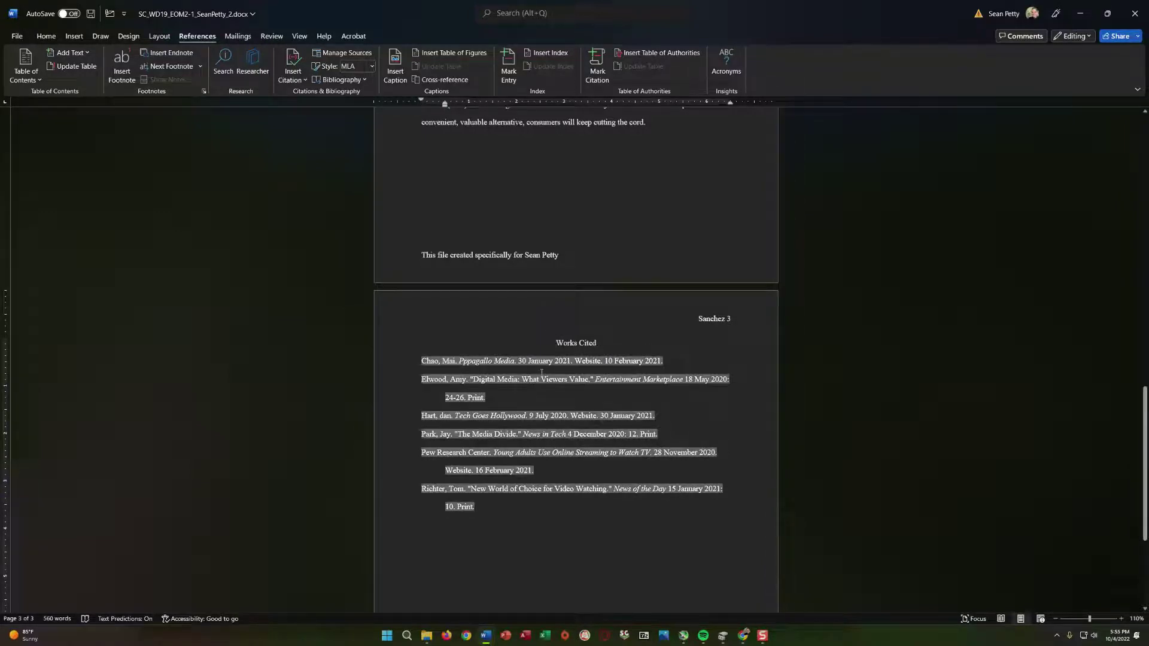
# Change the author's first name in the document's "Digital Media: What Viewers Value" source using the source manager
pyautogui.scroll(3, 542, 450)
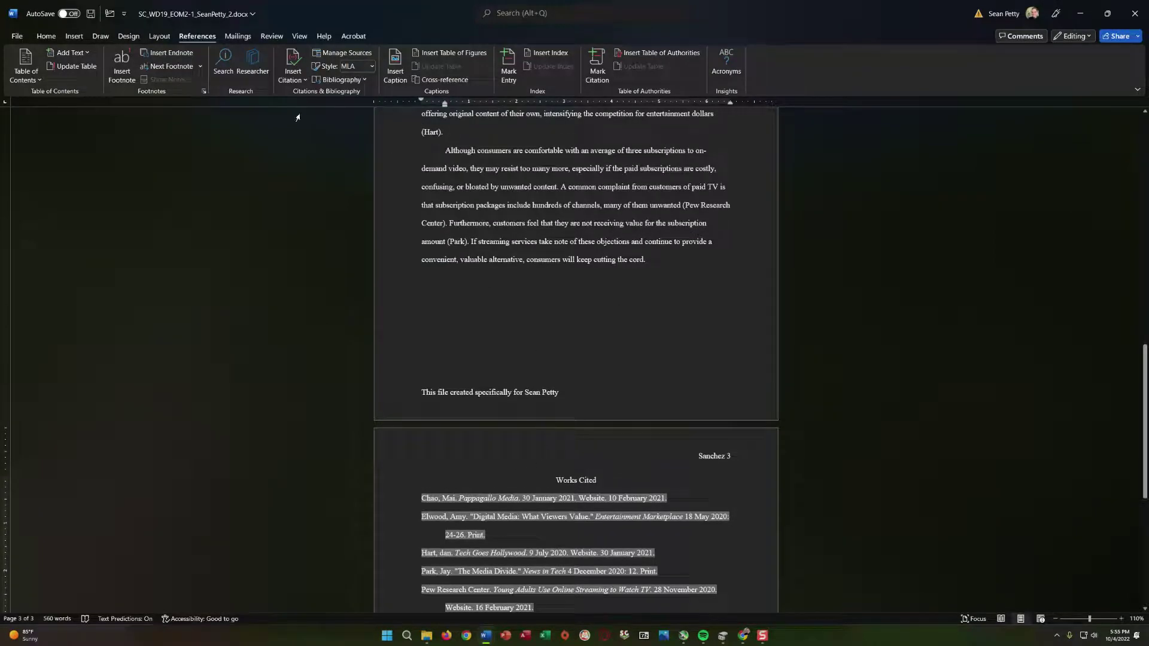
pyautogui.click(299, 77)
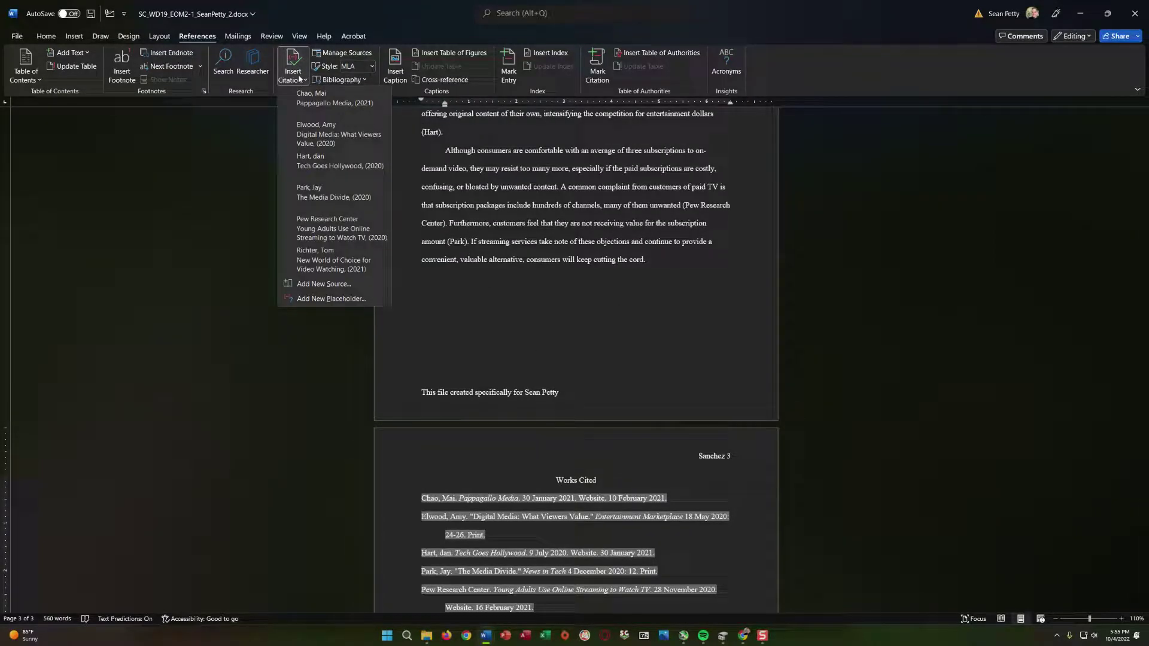
pyautogui.click(327, 55)
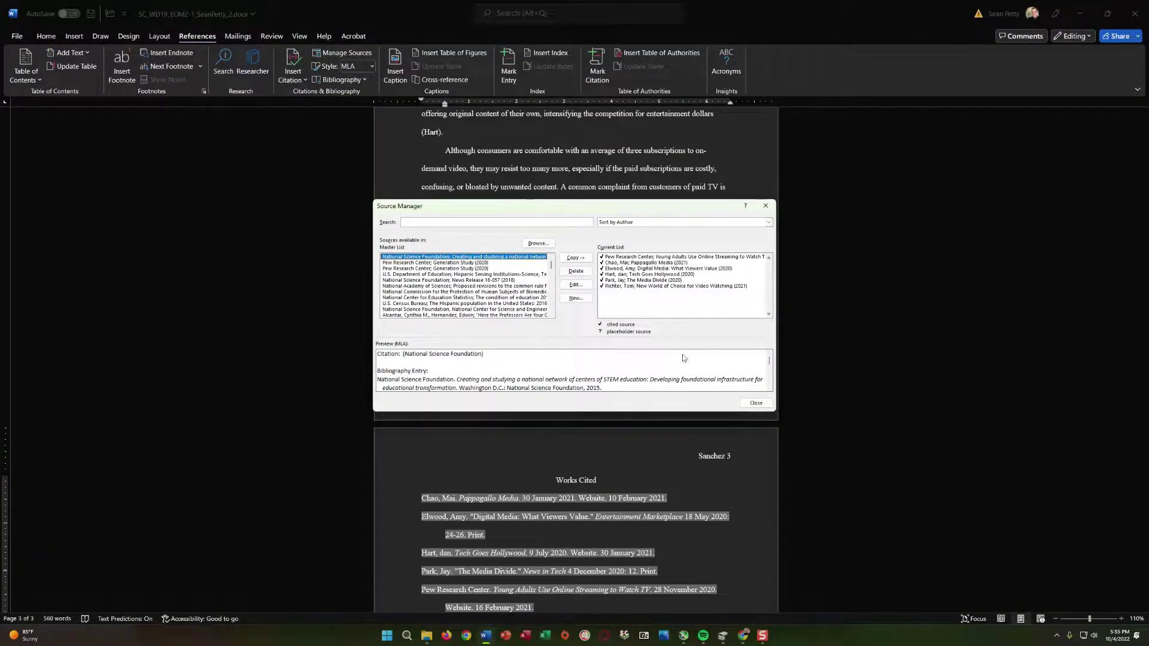
pyautogui.click(629, 268)
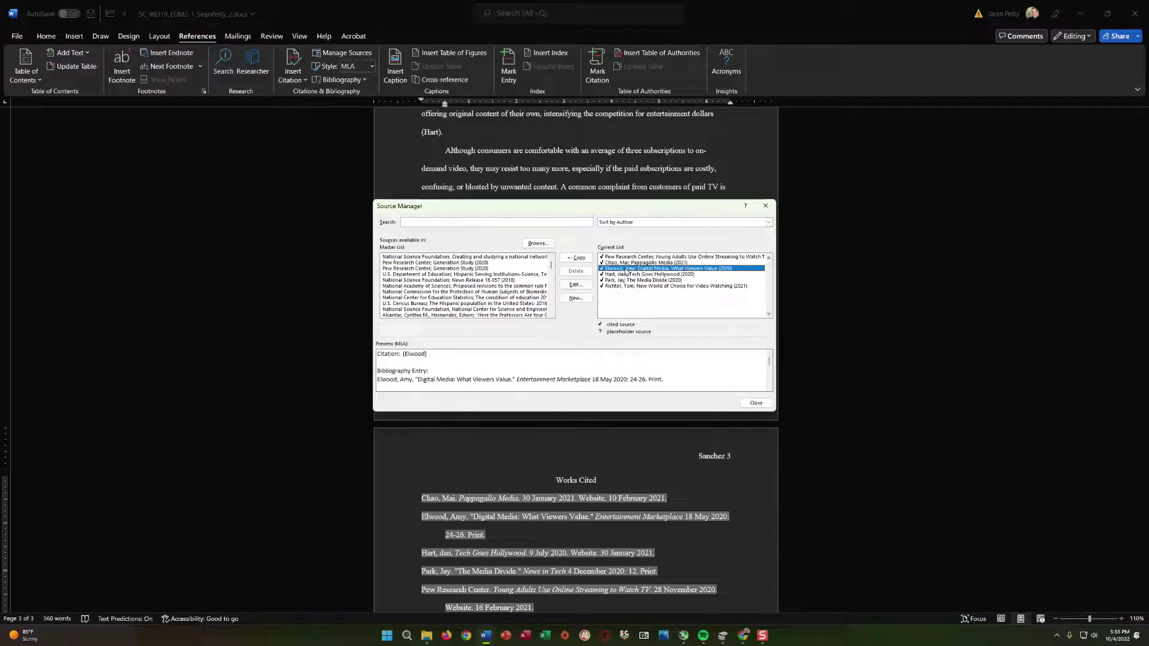
pyautogui.click(566, 288)
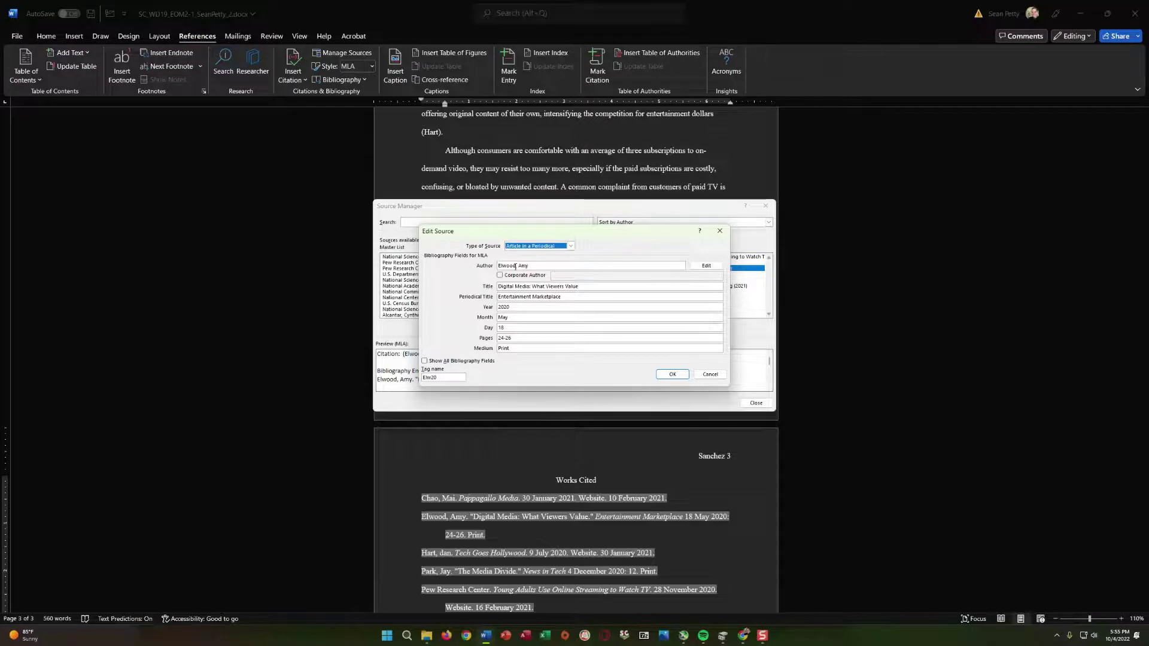
pyautogui.click(670, 266)
pyautogui.press('BackSpace')
pyautogui.press('BackSpace')
pyautogui.press('BackSpace')
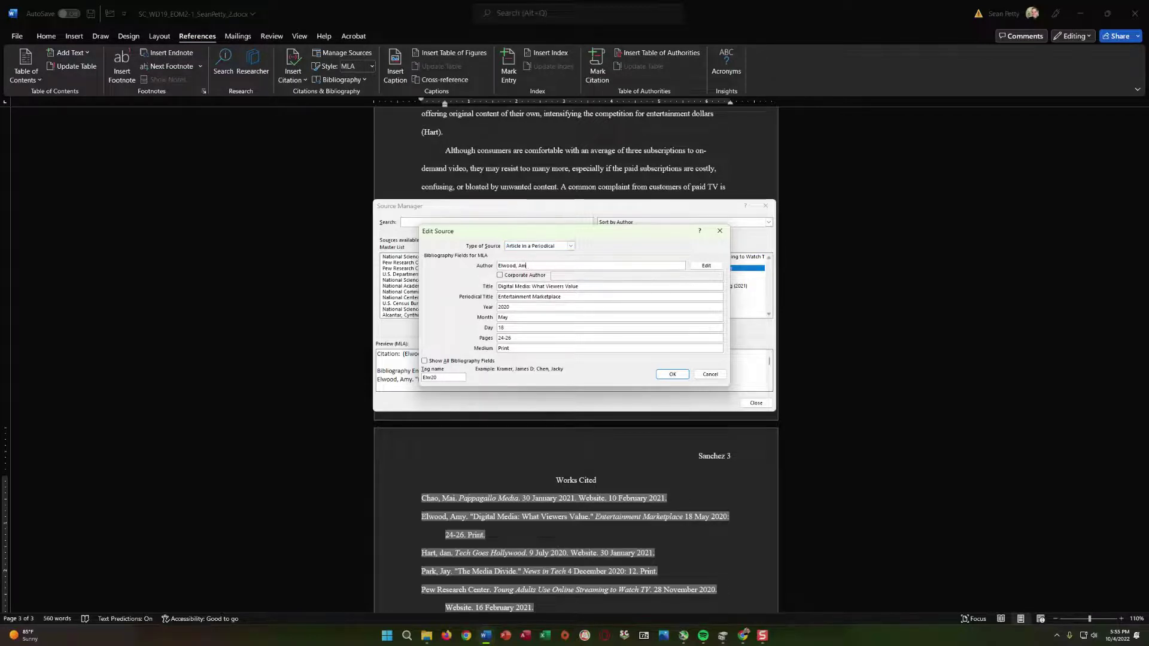
pyautogui.write('A')
pyautogui.click(672, 374)
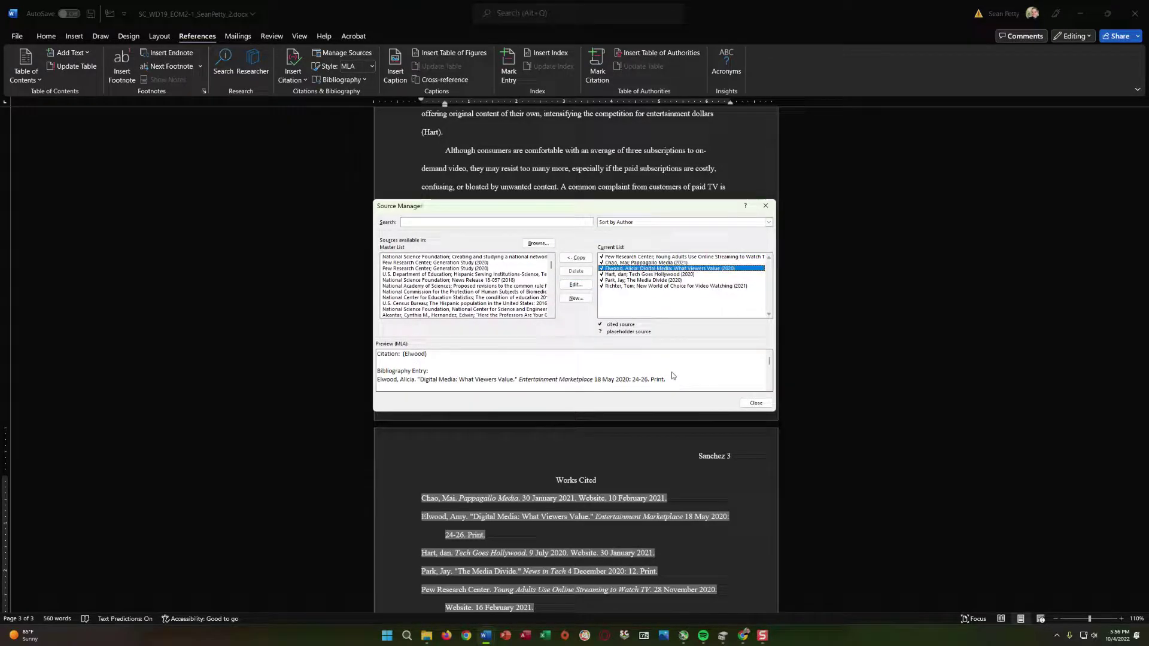
pyautogui.click(756, 403)
# Update the bibliography field on the "Works Cited" page with the edited source information
pyautogui.scroll(-3, 598, 404)
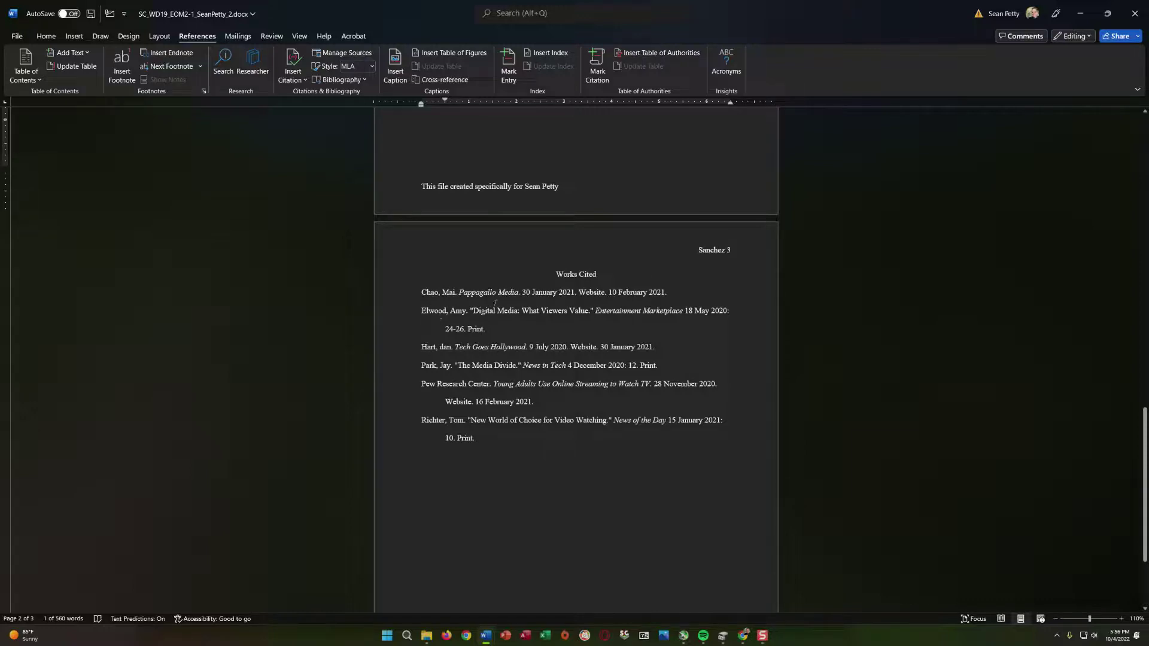
pyautogui.rightClick(492, 312)
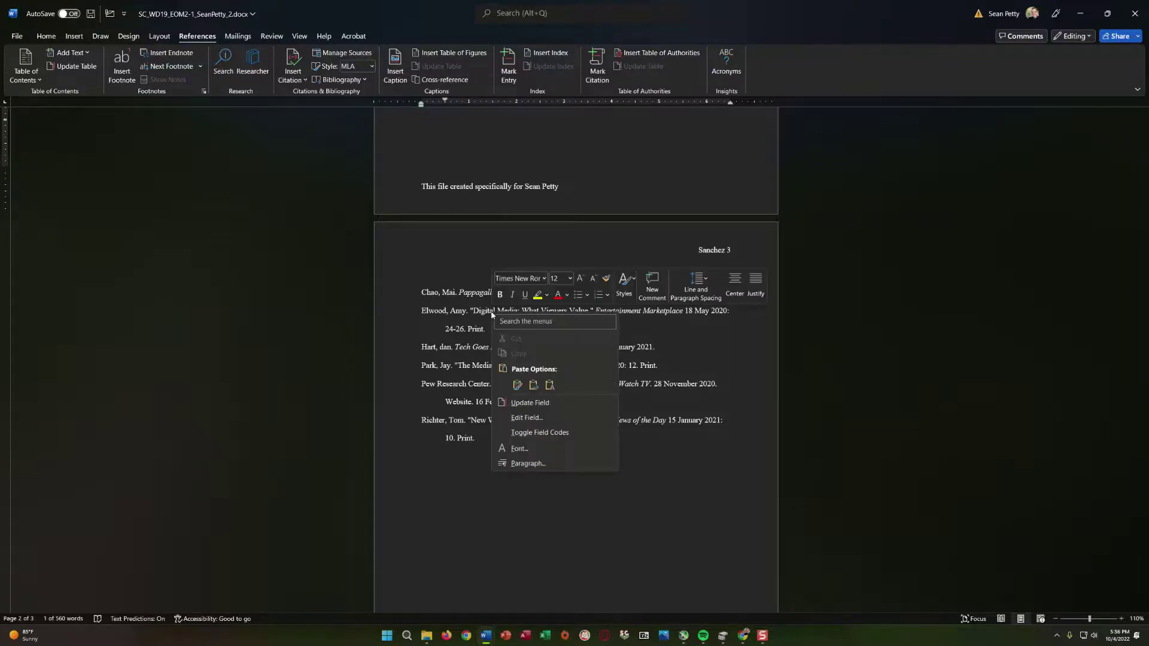
pyautogui.click(521, 408)
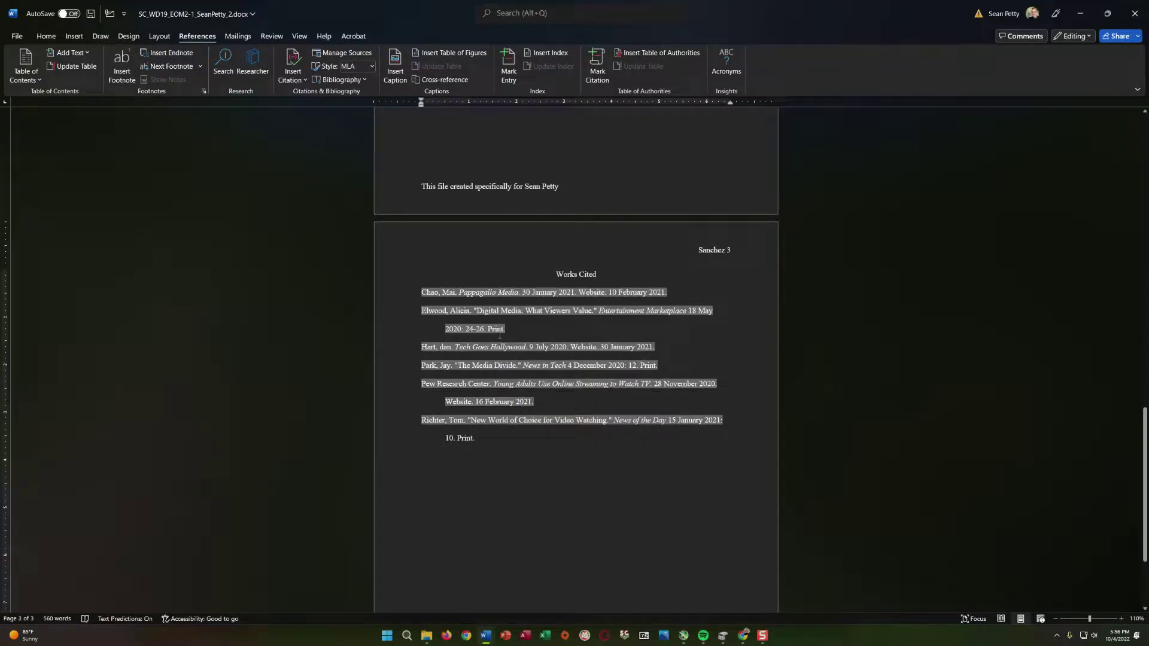
pyautogui.click(449, 319)
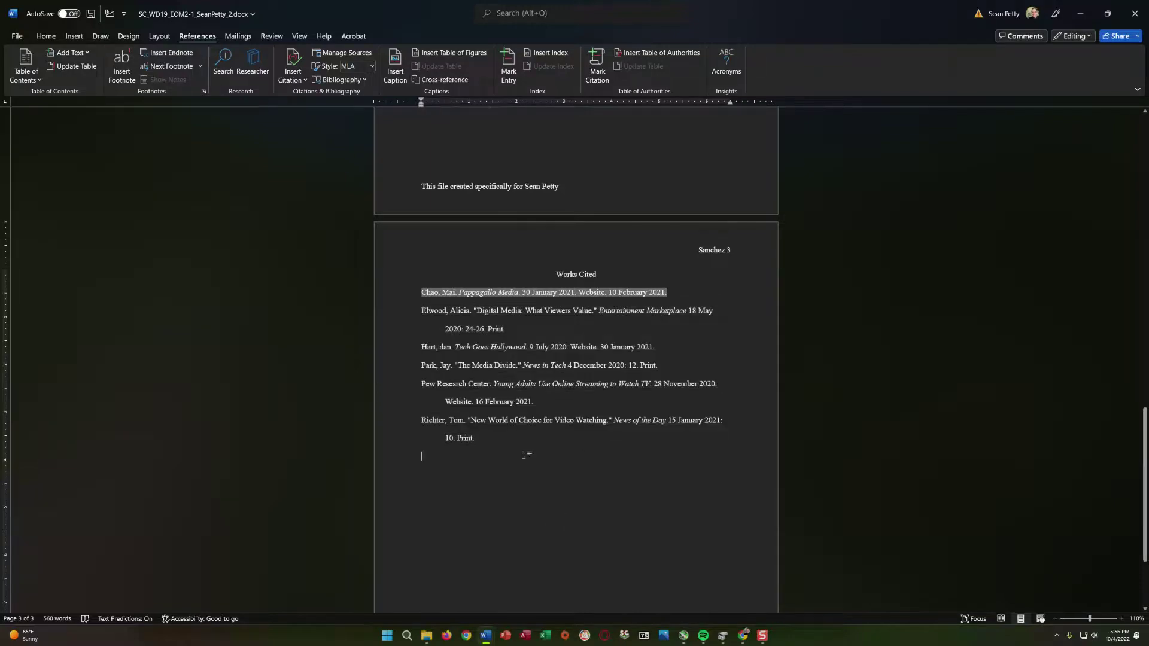
# Review the whole paper from the first page's heading and in-text citations through to the "Works Cited" list
pyautogui.scroll(10, 529, 486)
pyautogui.scroll(10, 501, 481)
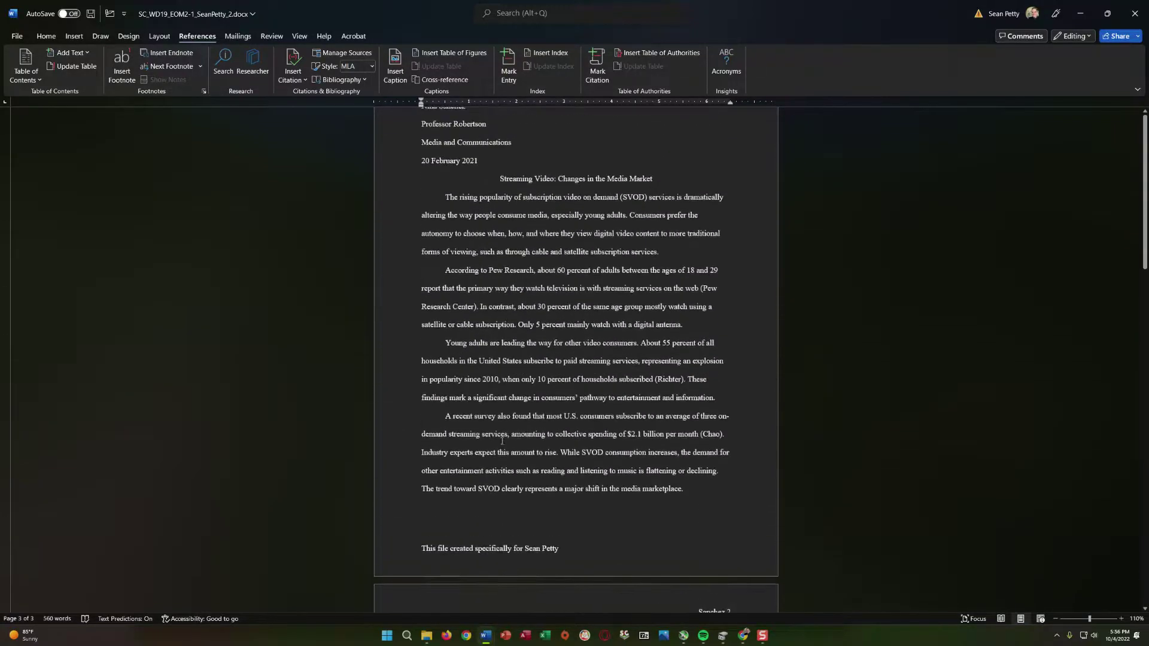
pyautogui.scroll(-20, 591, 359)
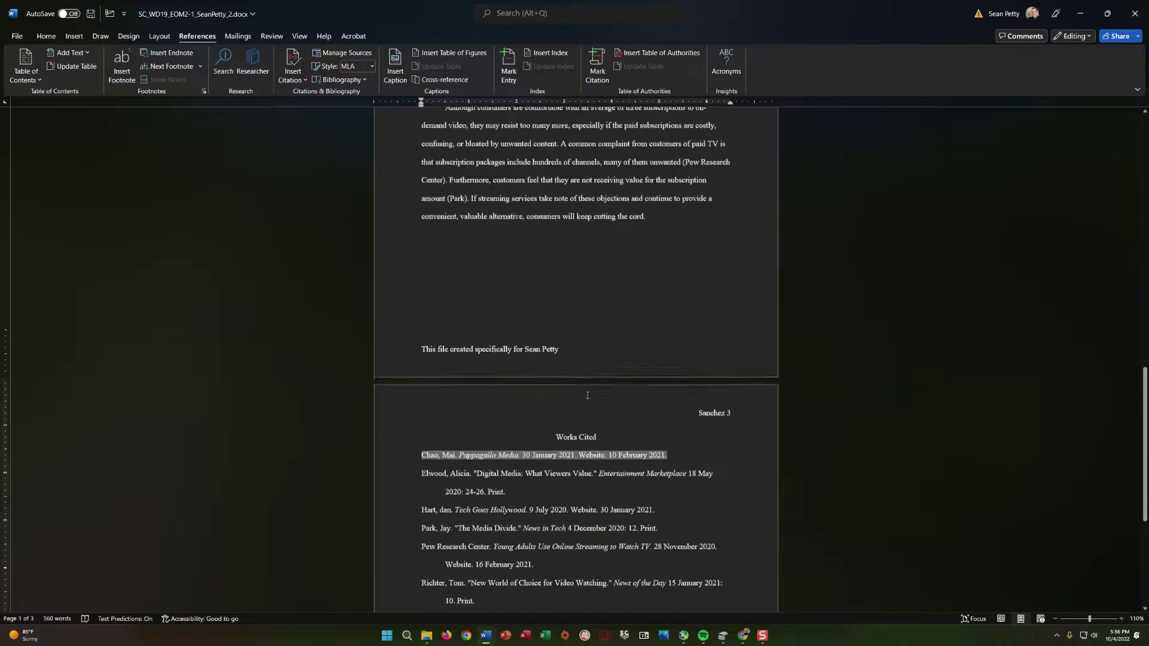
pyautogui.scroll(1, 584, 438)
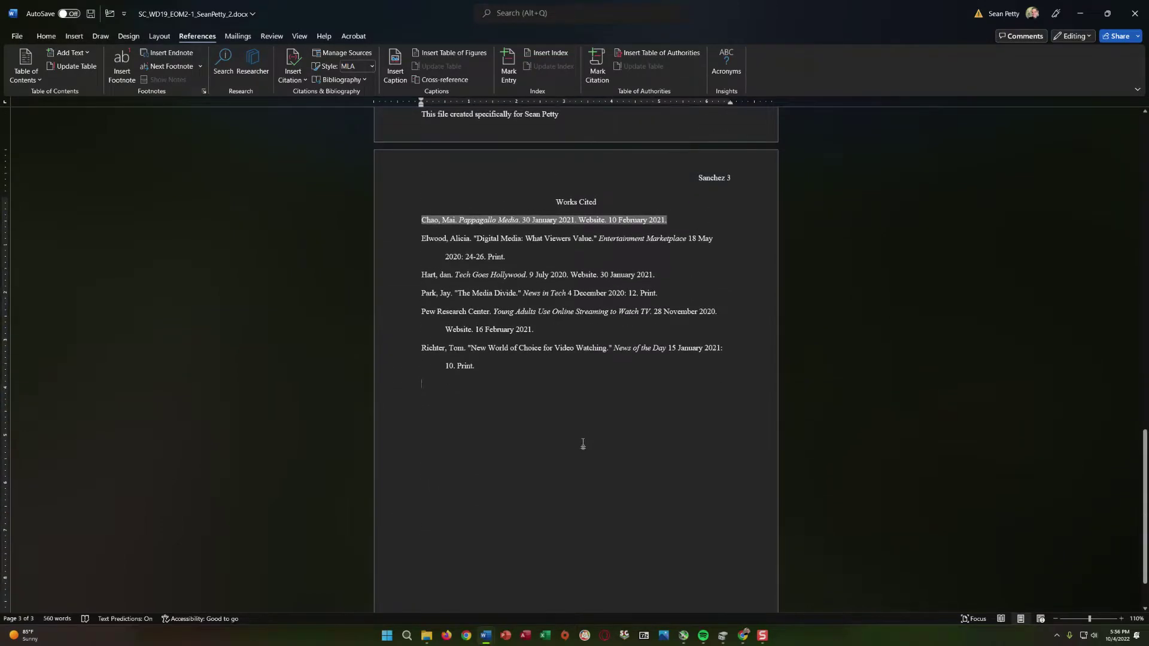
pyautogui.scroll(5, 584, 442)
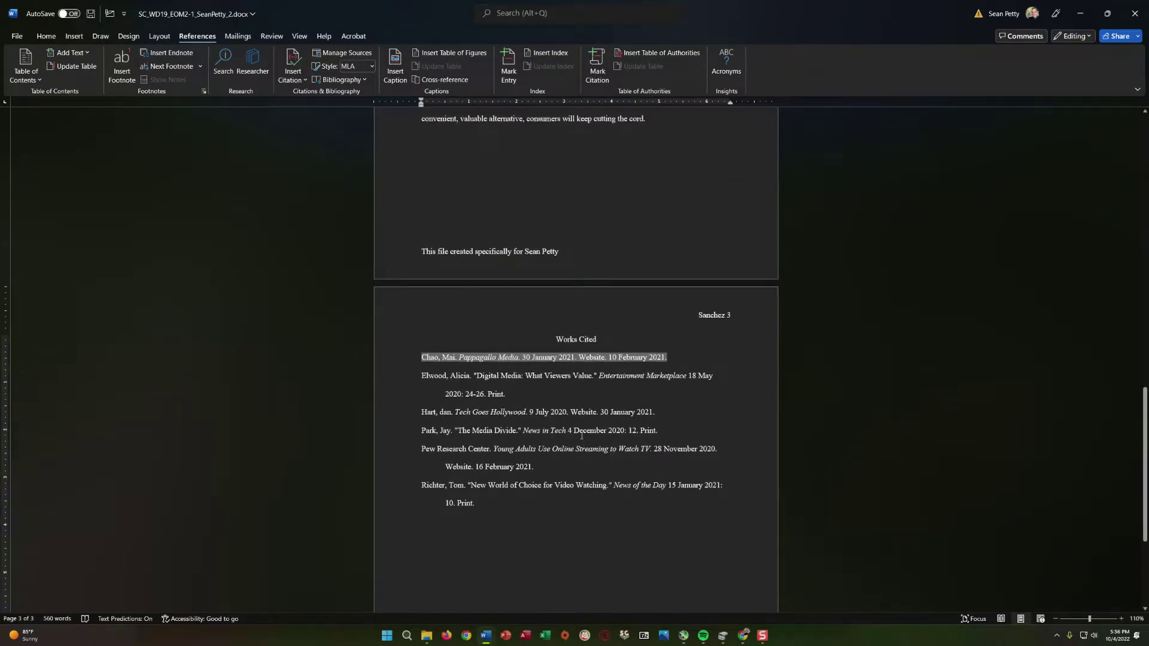
pyautogui.scroll(20, 580, 419)
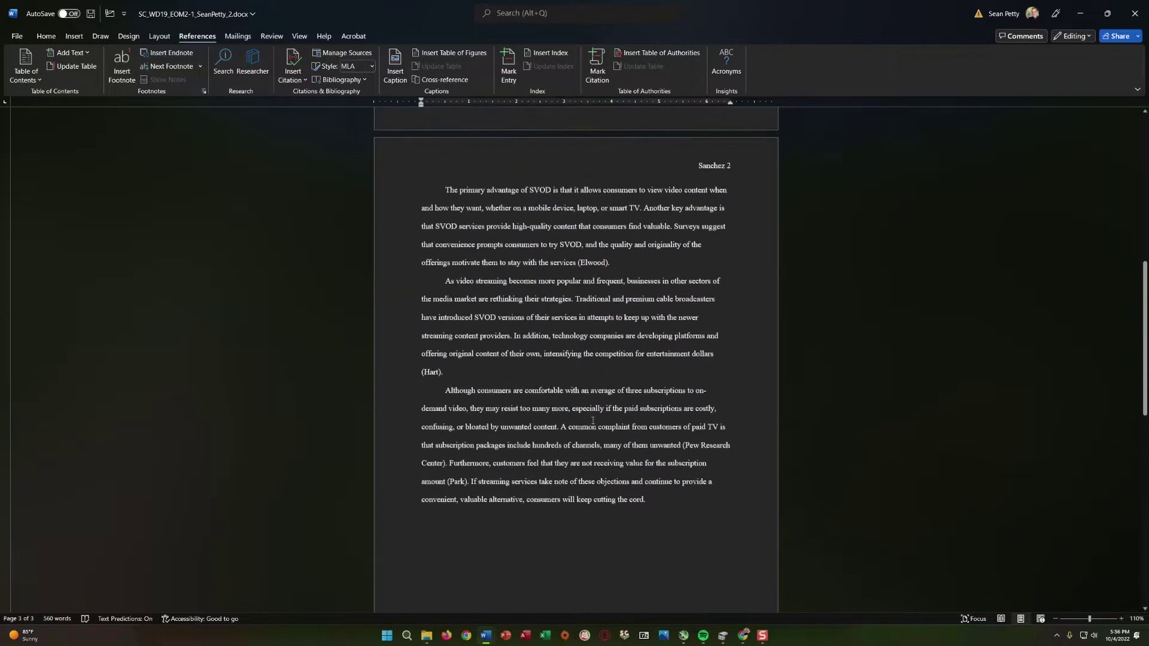
pyautogui.scroll(6, 576, 404)
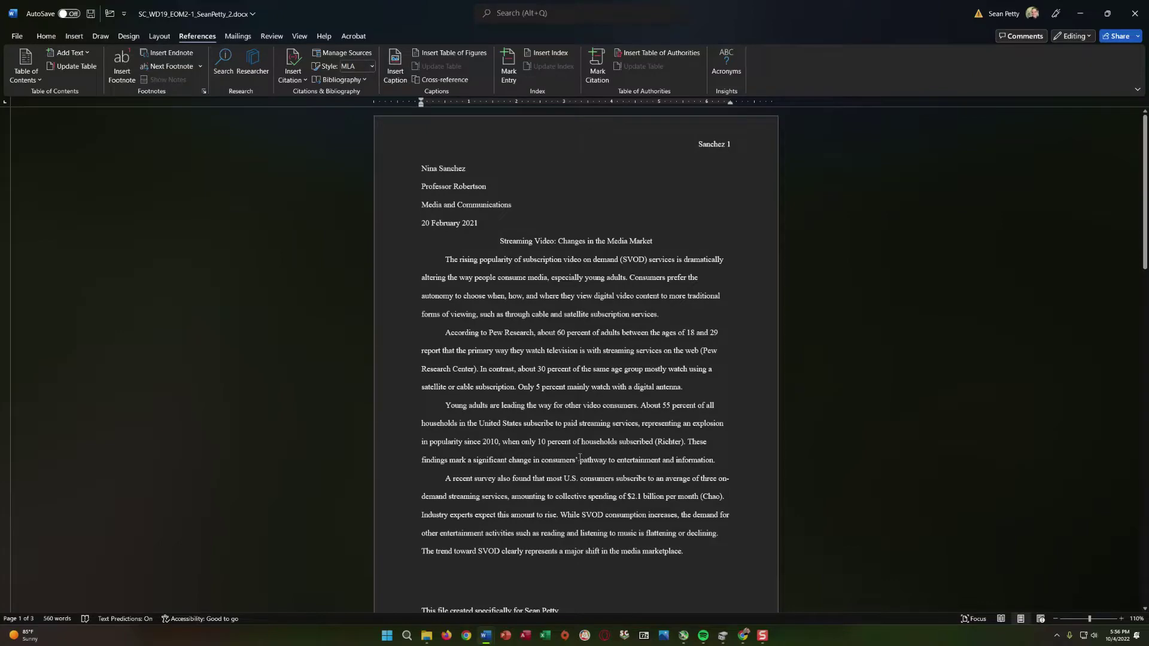
pyautogui.scroll(-10, 576, 466)
pyautogui.scroll(-18, 581, 429)
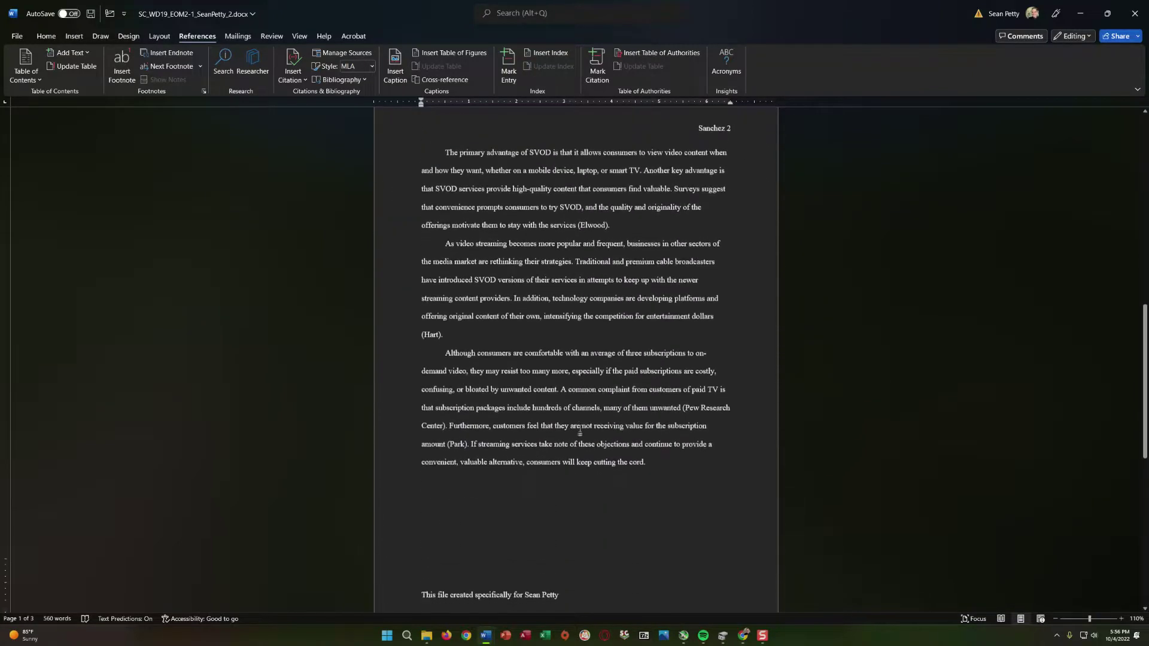
pyautogui.scroll(-3, 580, 432)
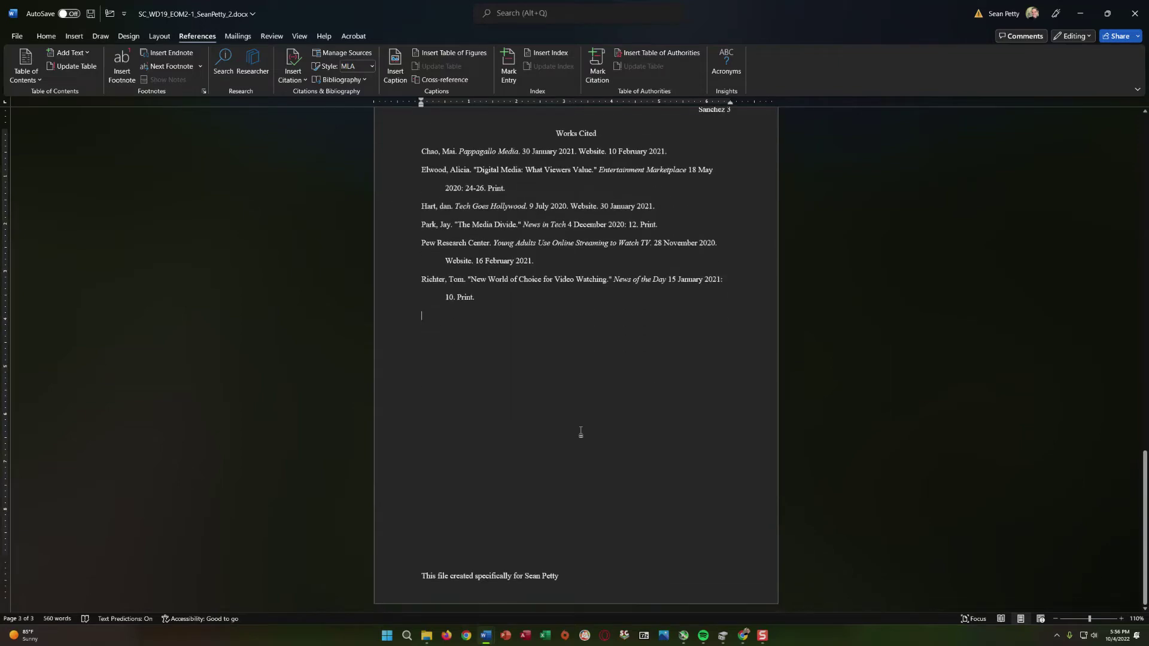